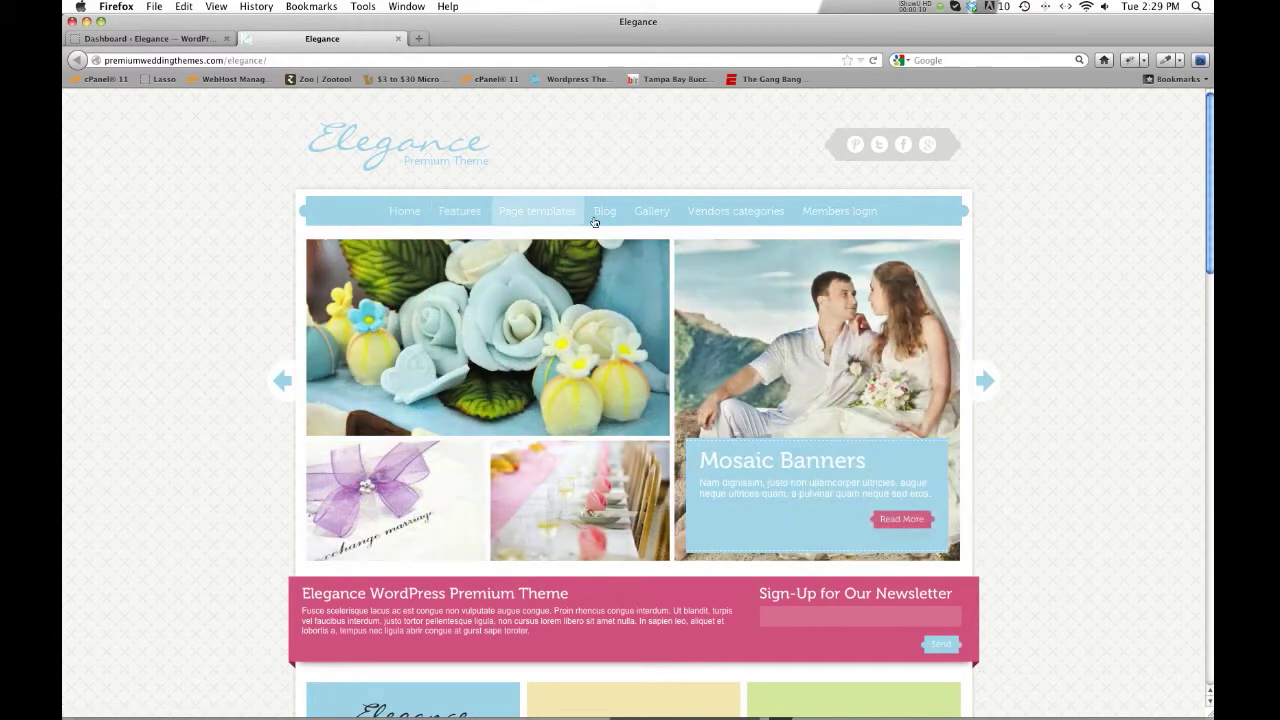
Step: Look over the Elegance home page from the header navigation down to the footer links
scroll(318, 241, "down", 6)
scroll(318, 241, "down", 10)
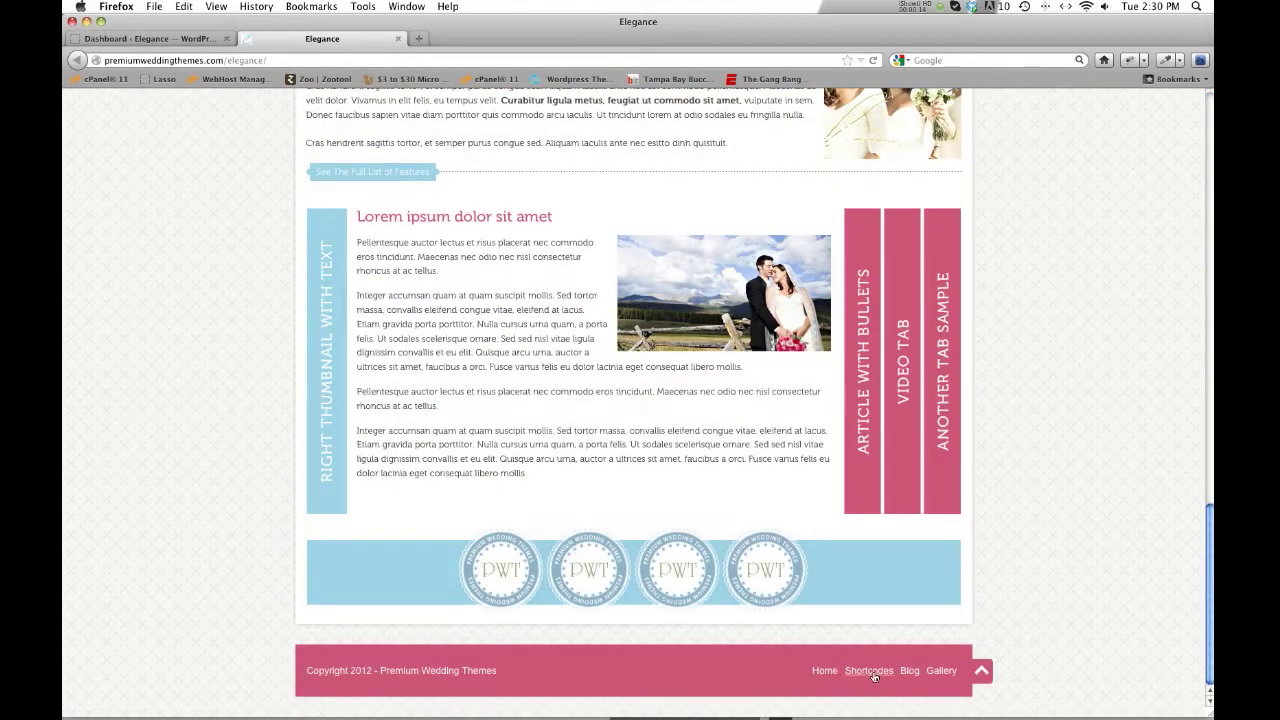
scroll(408, 367, "up", 4)
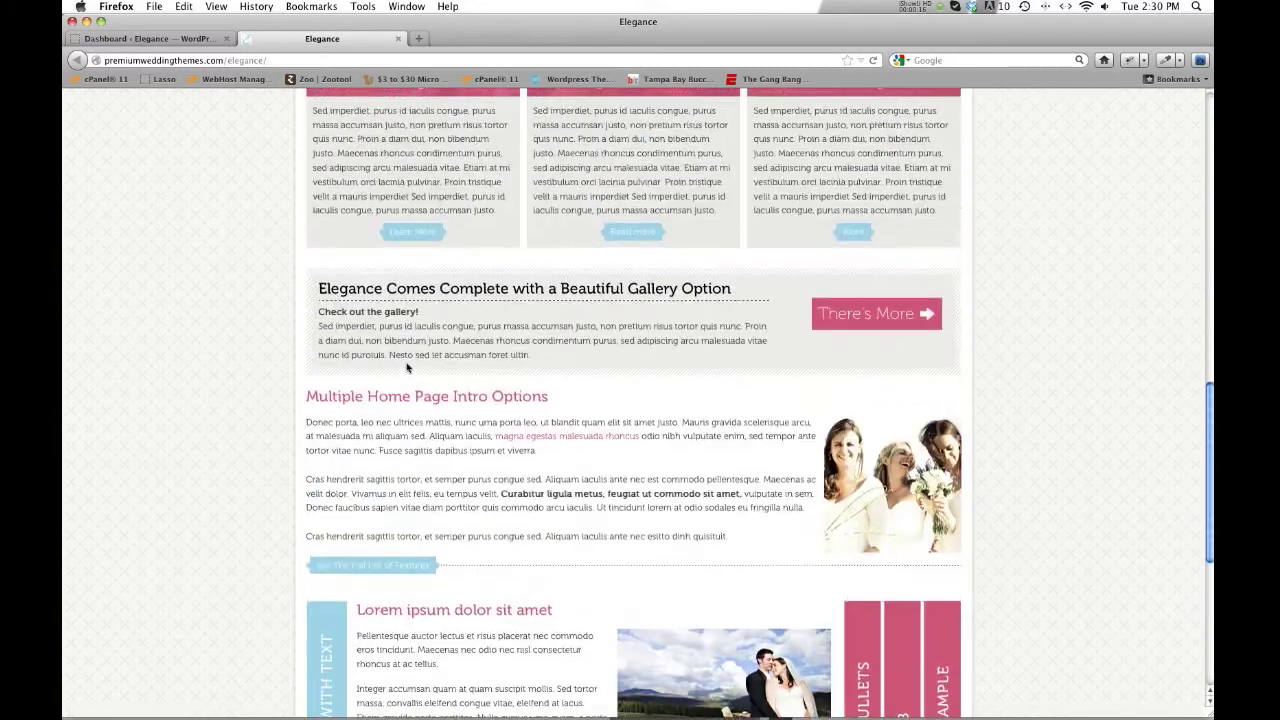
scroll(408, 367, "up", 1)
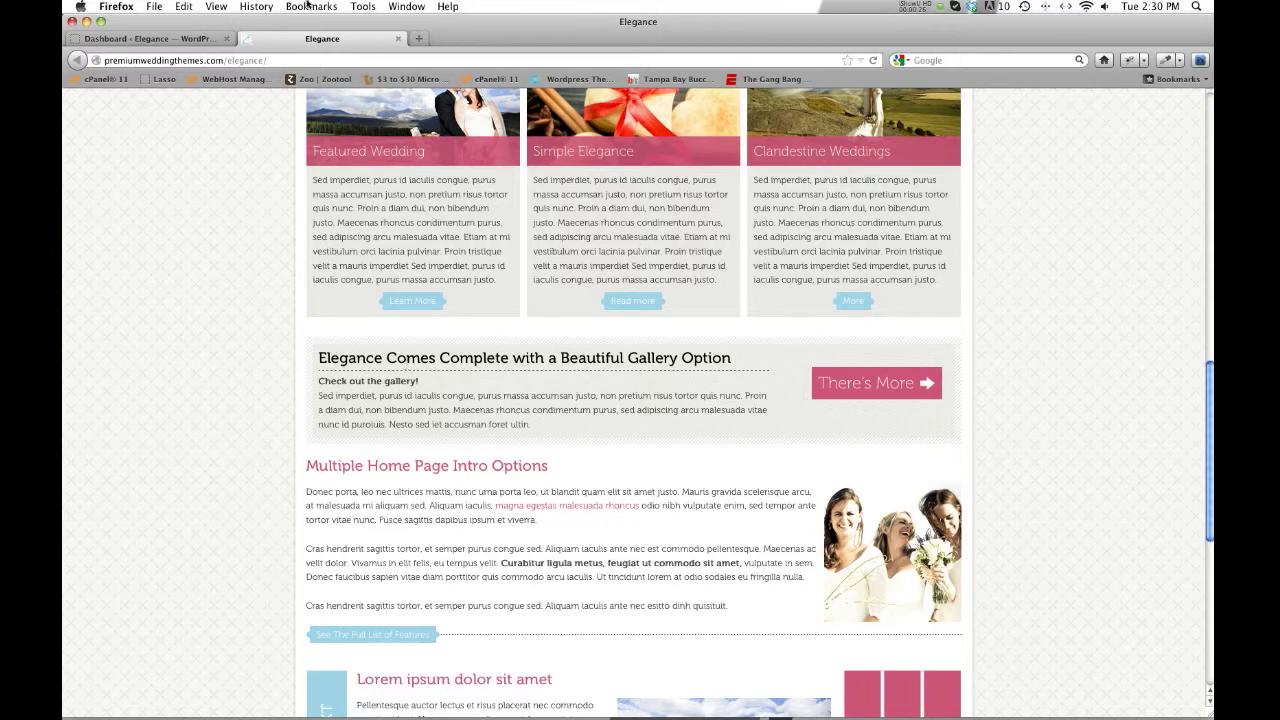
Step: Open the menu management page in the WordPress dashboard and display the Footer menu
left_click(190, 40)
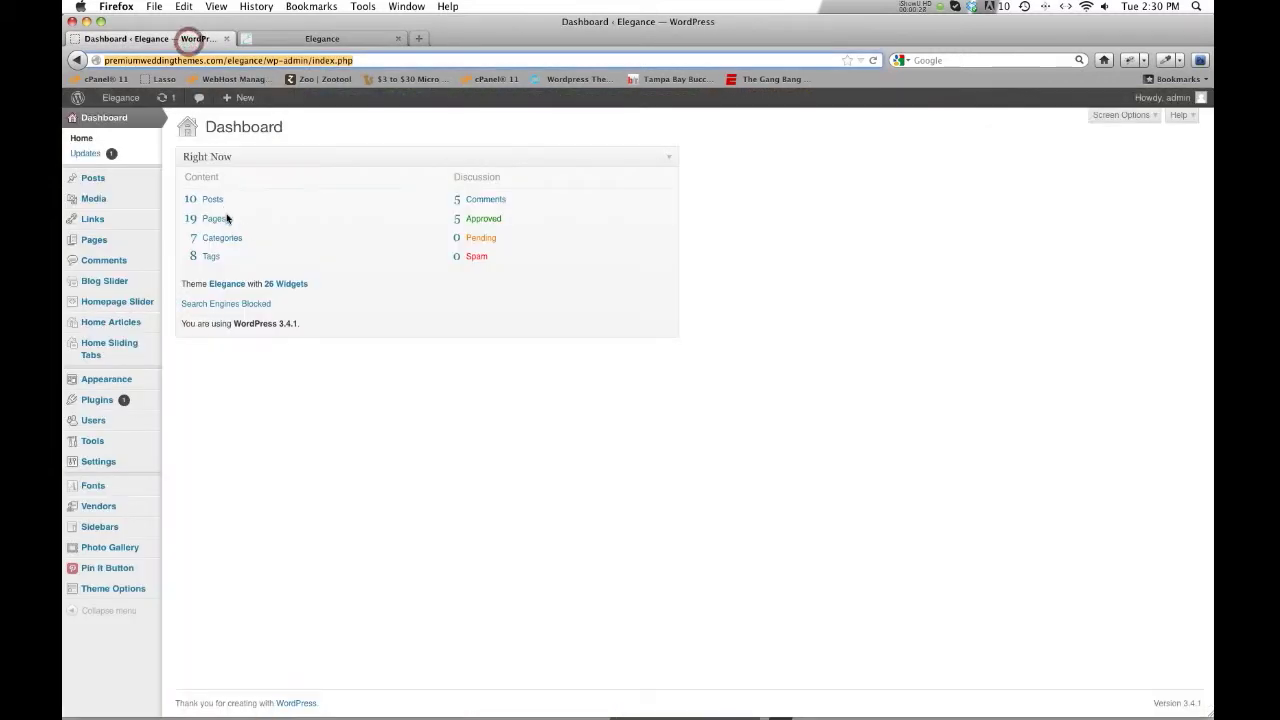
mouse_move(118, 387)
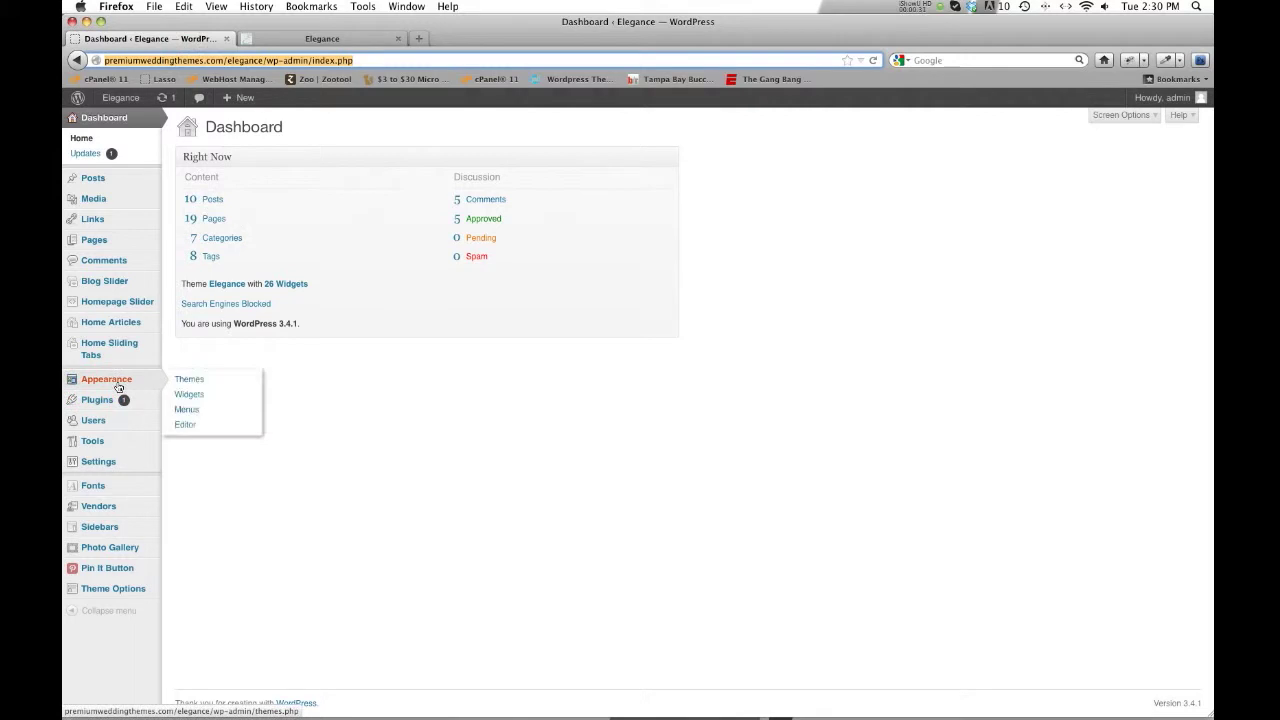
left_click(187, 410)
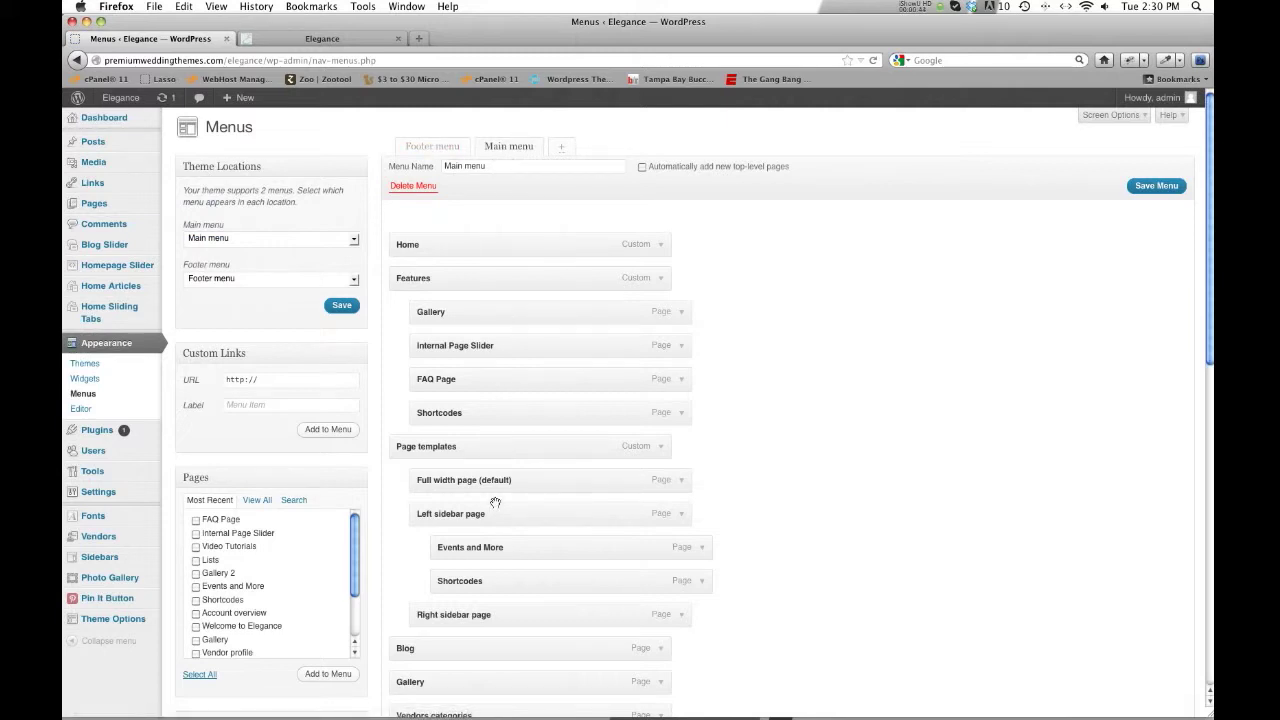
left_click(426, 156)
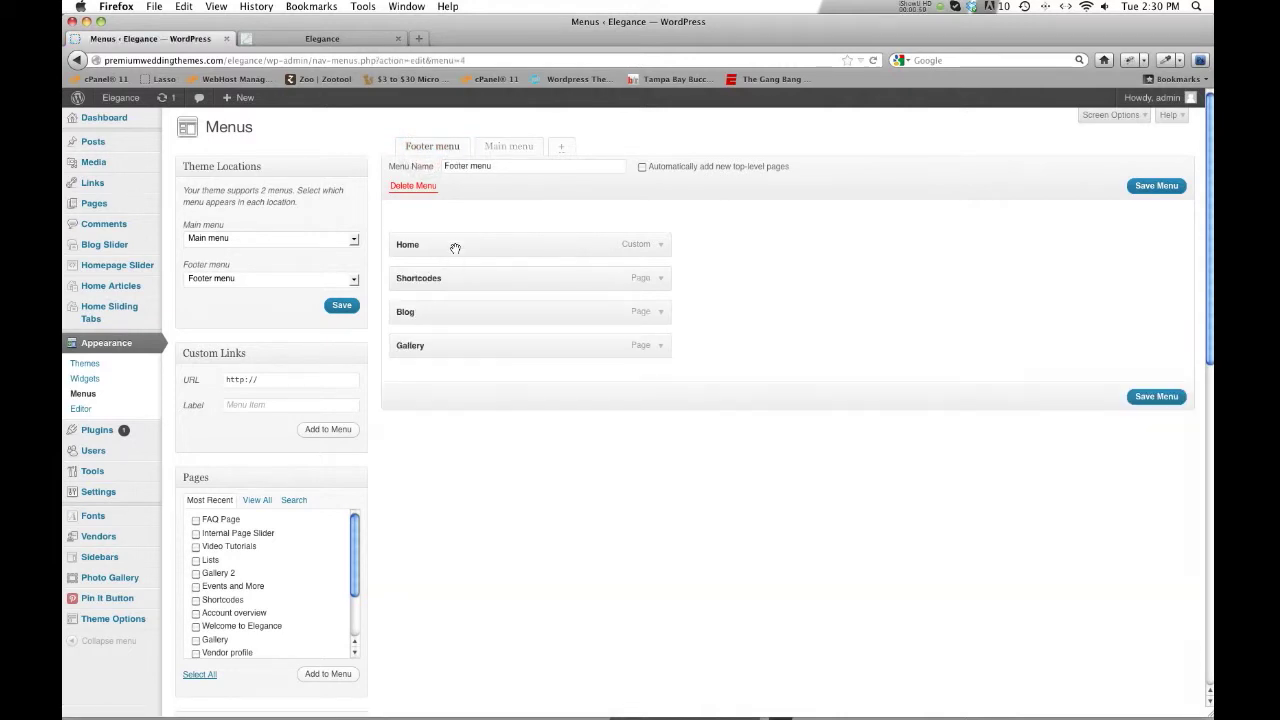
Step: Compare the Footer menu's items with the footer links and header navigation on the live Elegance site
left_click(323, 38)
scroll(604, 450, "down", 5)
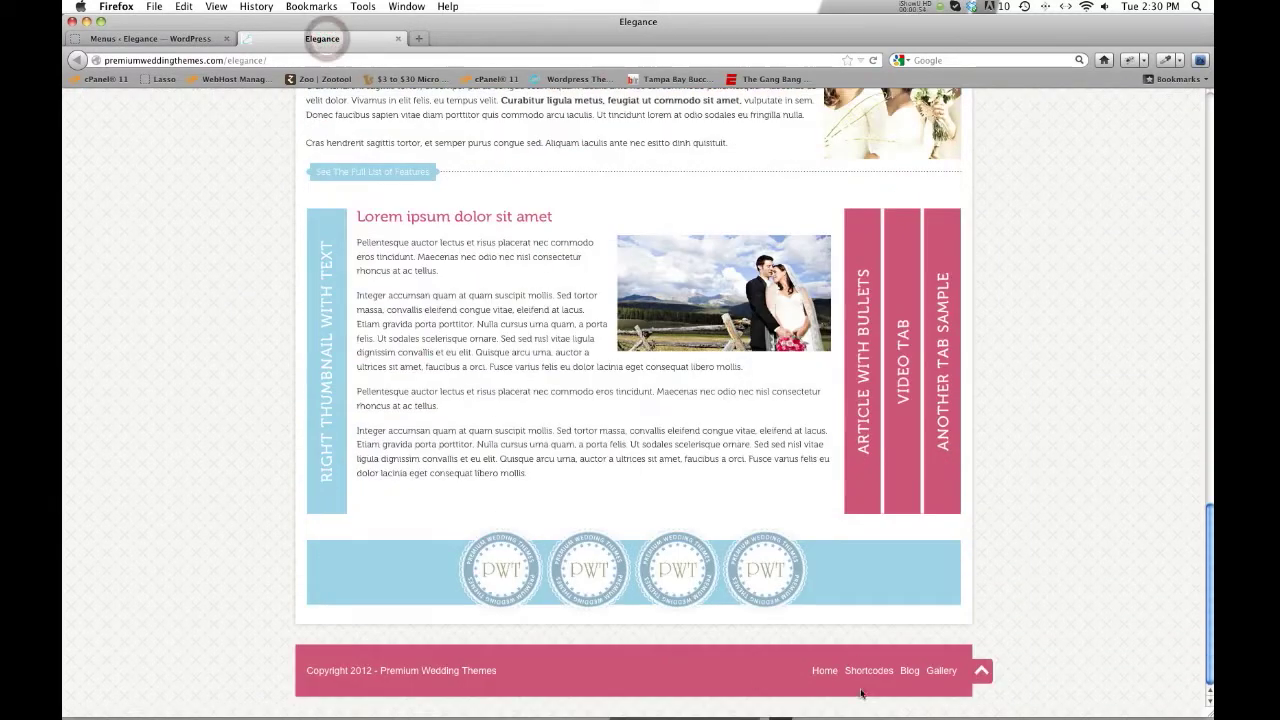
scroll(109, 91, "up", 10)
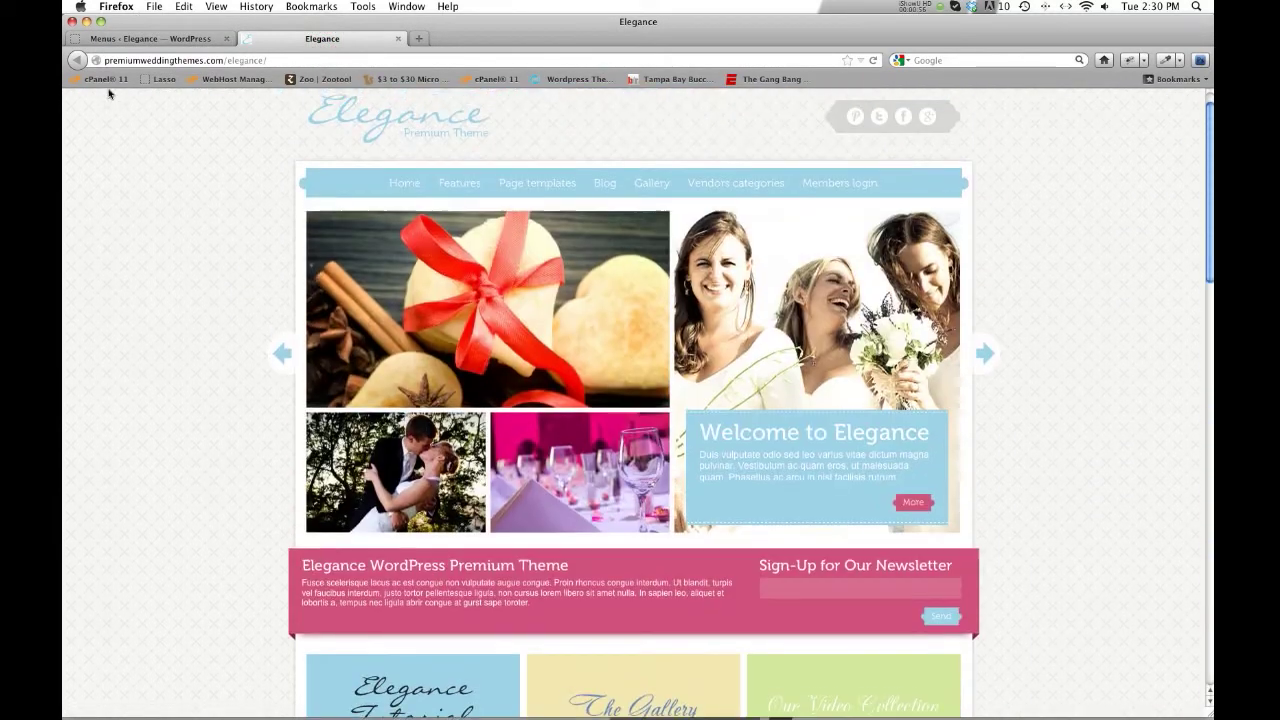
left_click(119, 39)
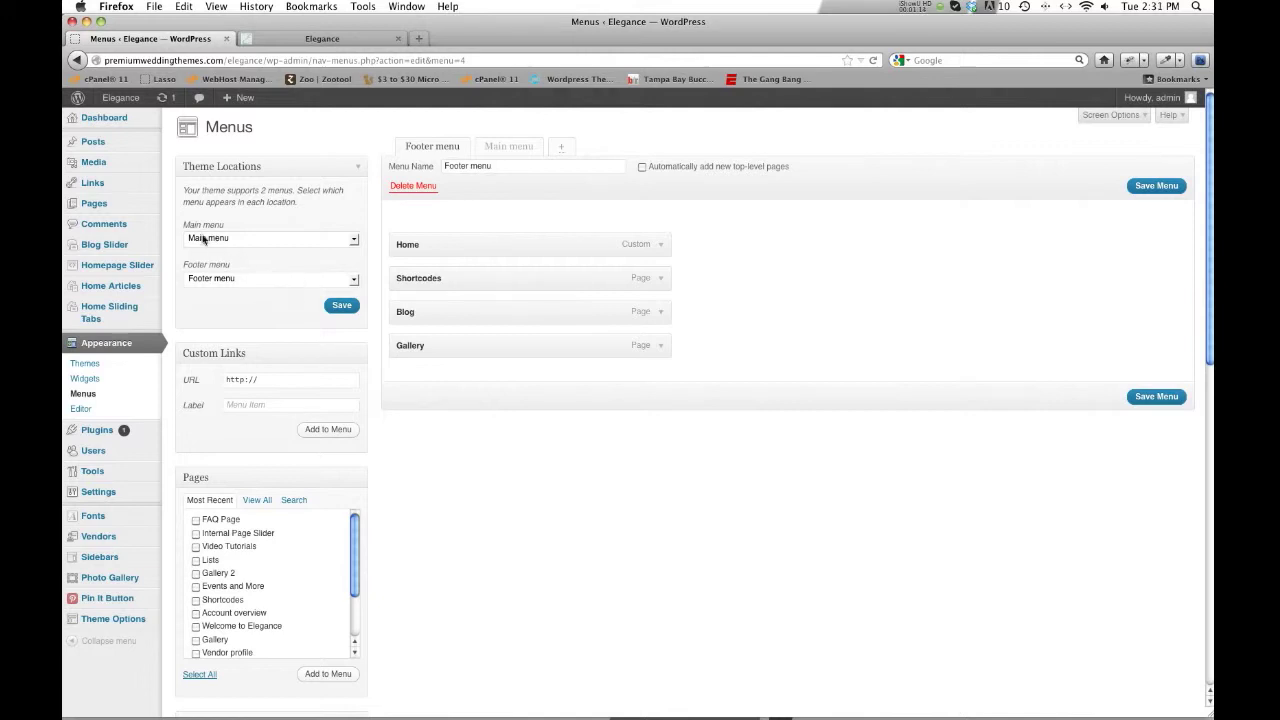
left_click(300, 40)
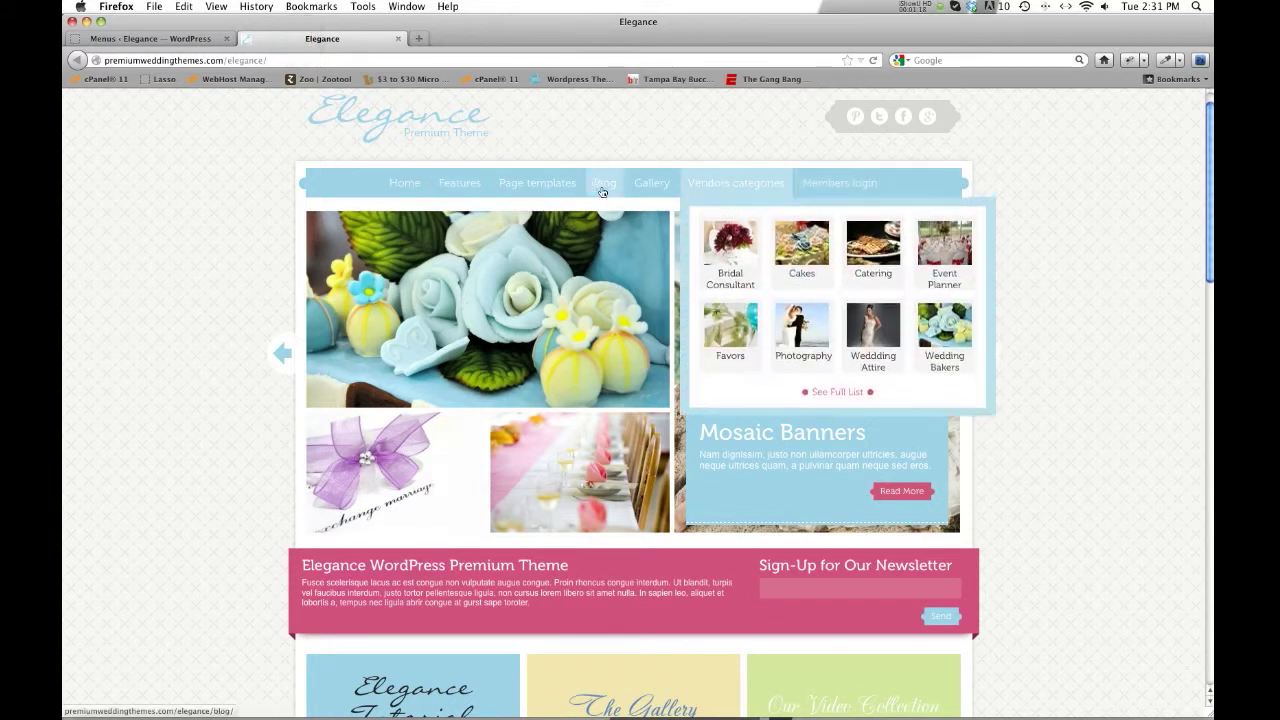
left_click(180, 38)
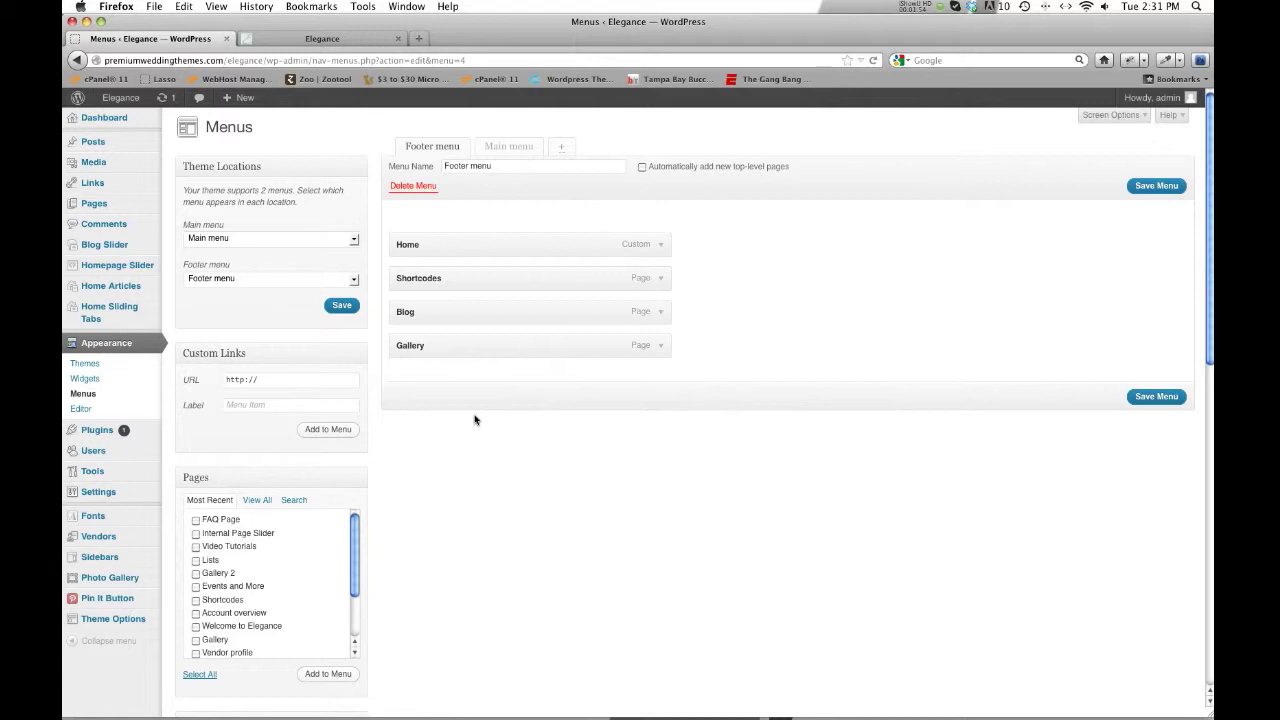
Step: Create a new custom menu named Video Test
left_click(563, 150)
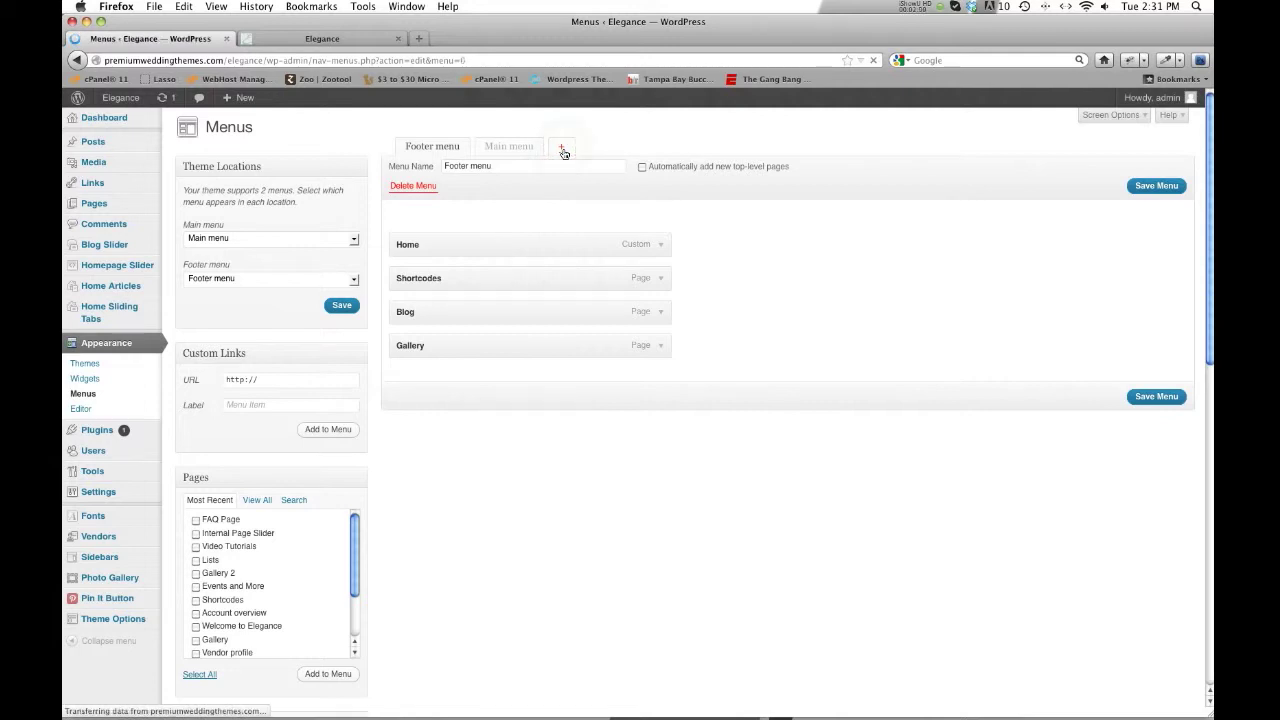
left_click(484, 168)
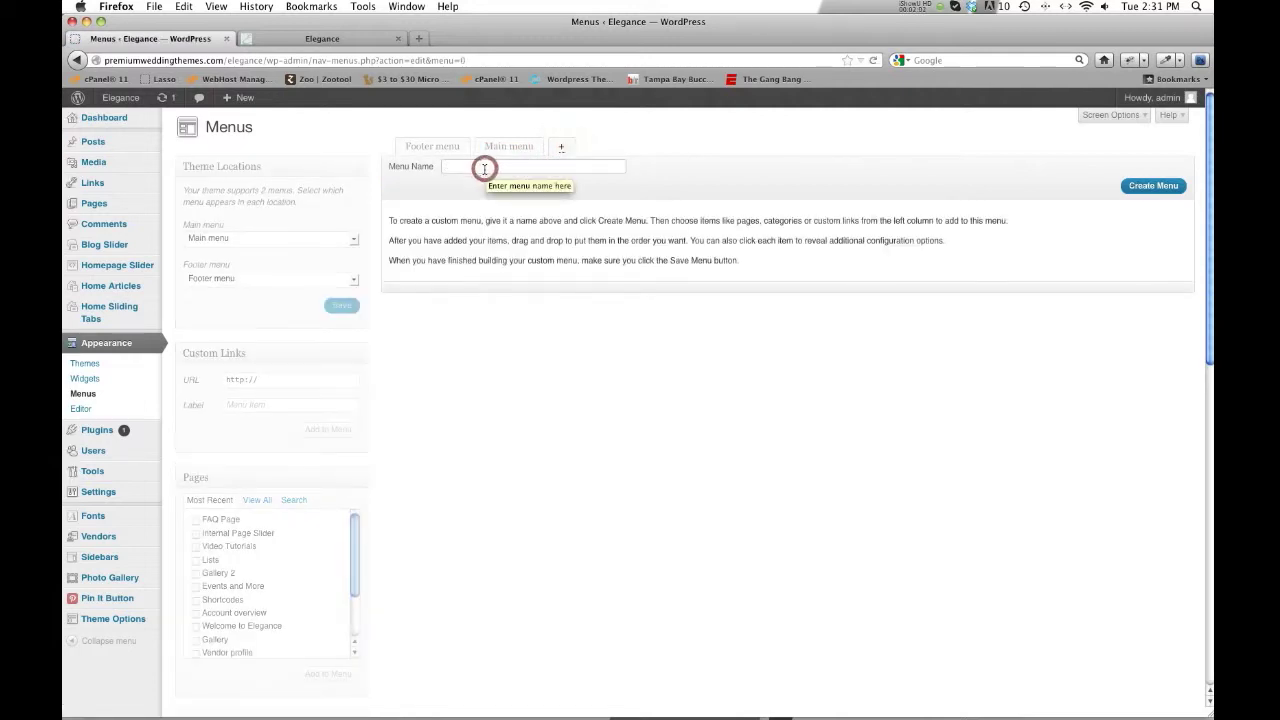
type("Video Test")
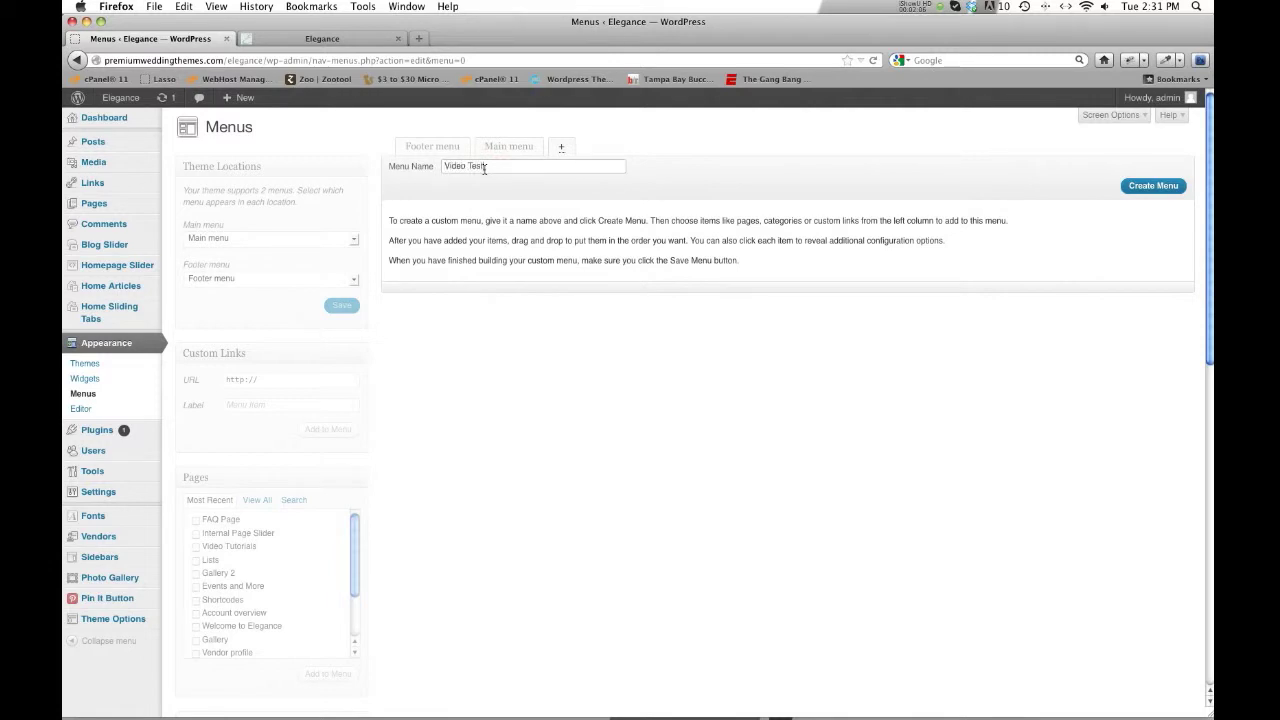
left_click(1135, 192)
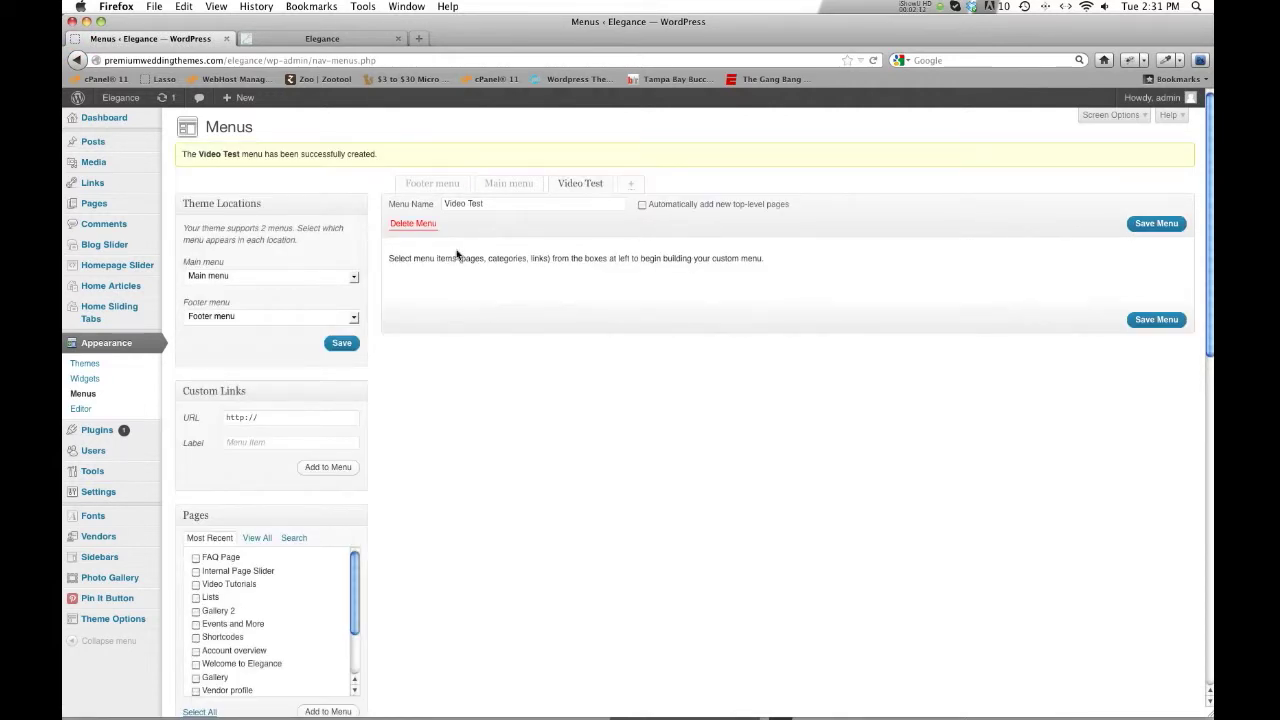
Step: Review the Main menu's item structure and return to the Video Test menu
left_click(495, 187)
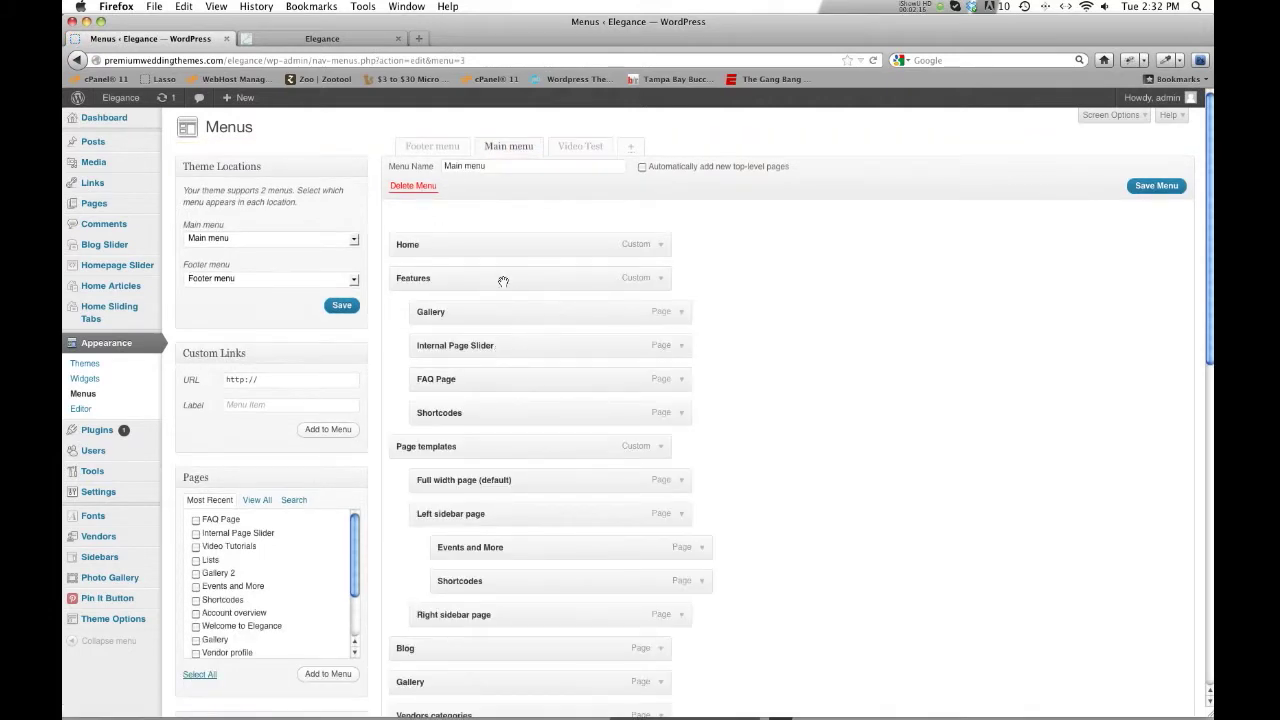
left_click(576, 148)
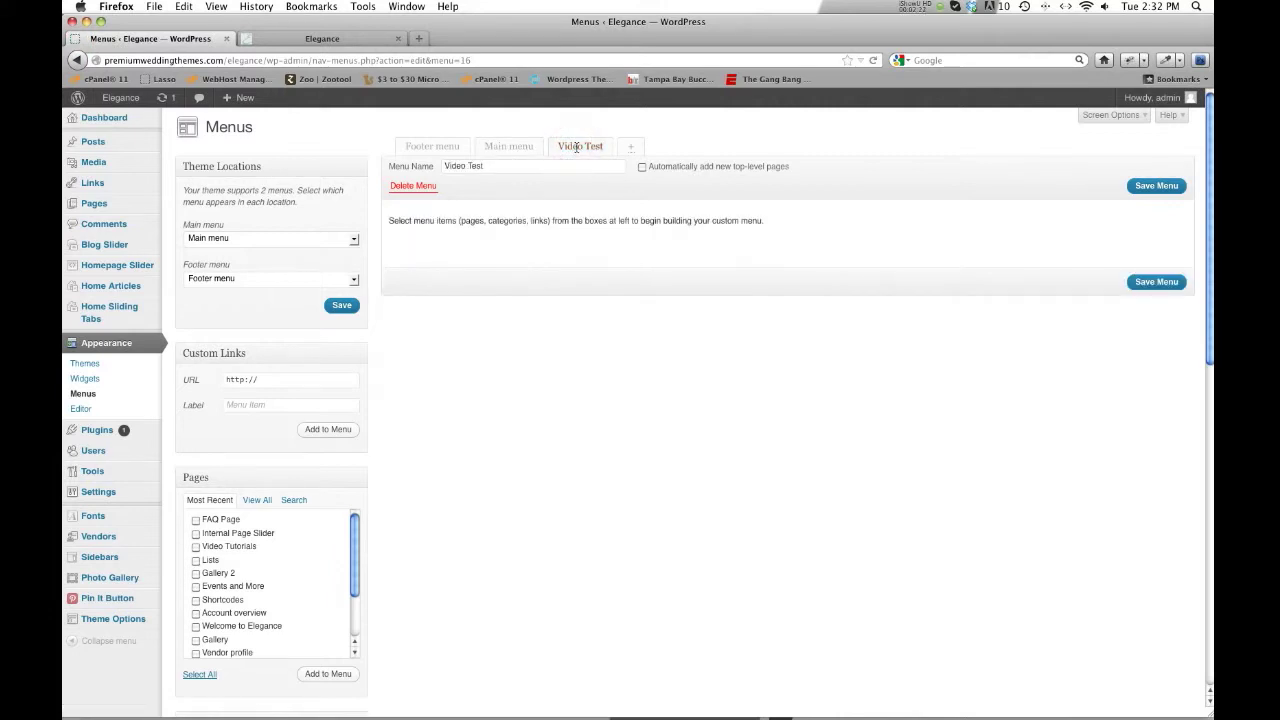
scroll(512, 337, "down", 5)
scroll(512, 337, "up", 5)
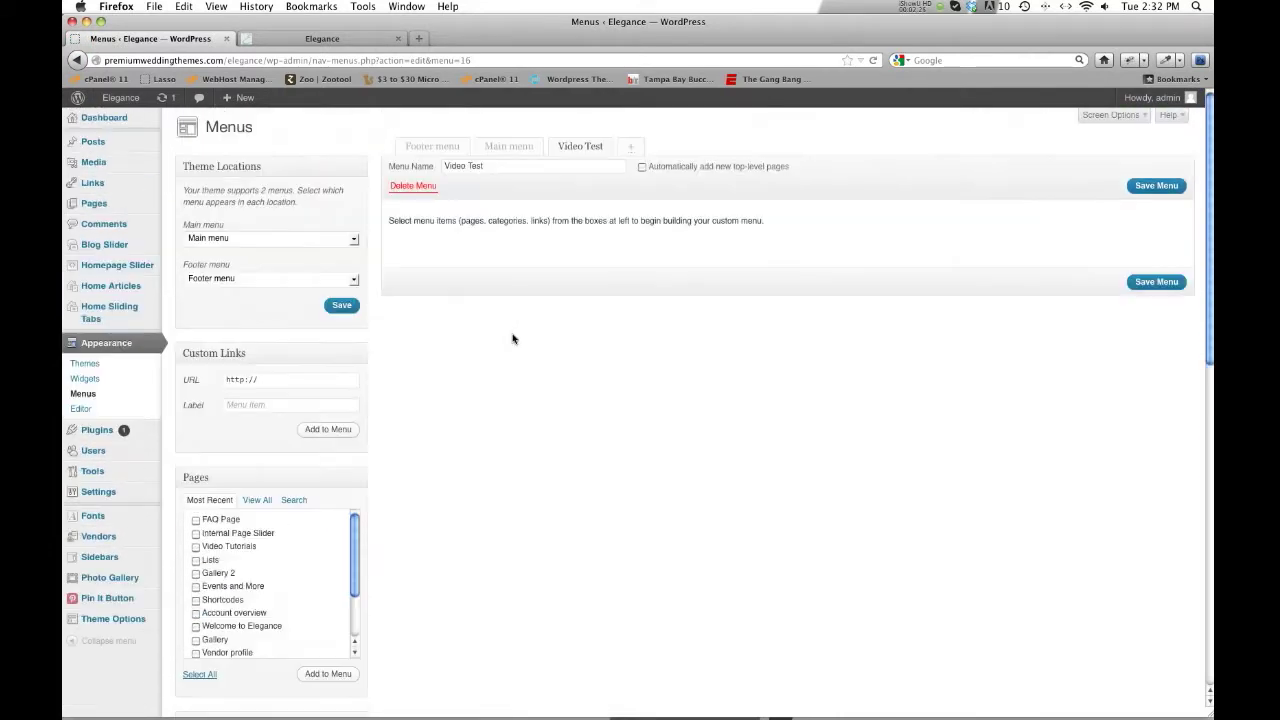
left_click(262, 379)
left_click(463, 415)
scroll(395, 434, "down", 1)
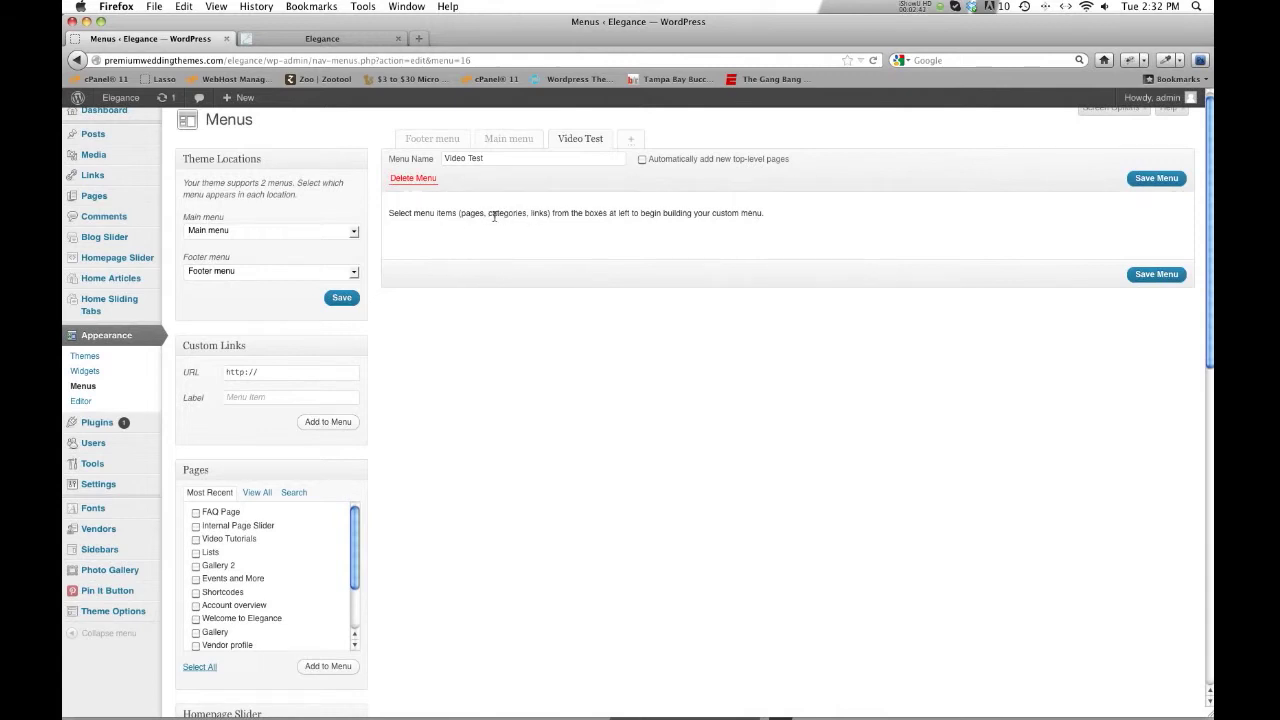
left_click(272, 373)
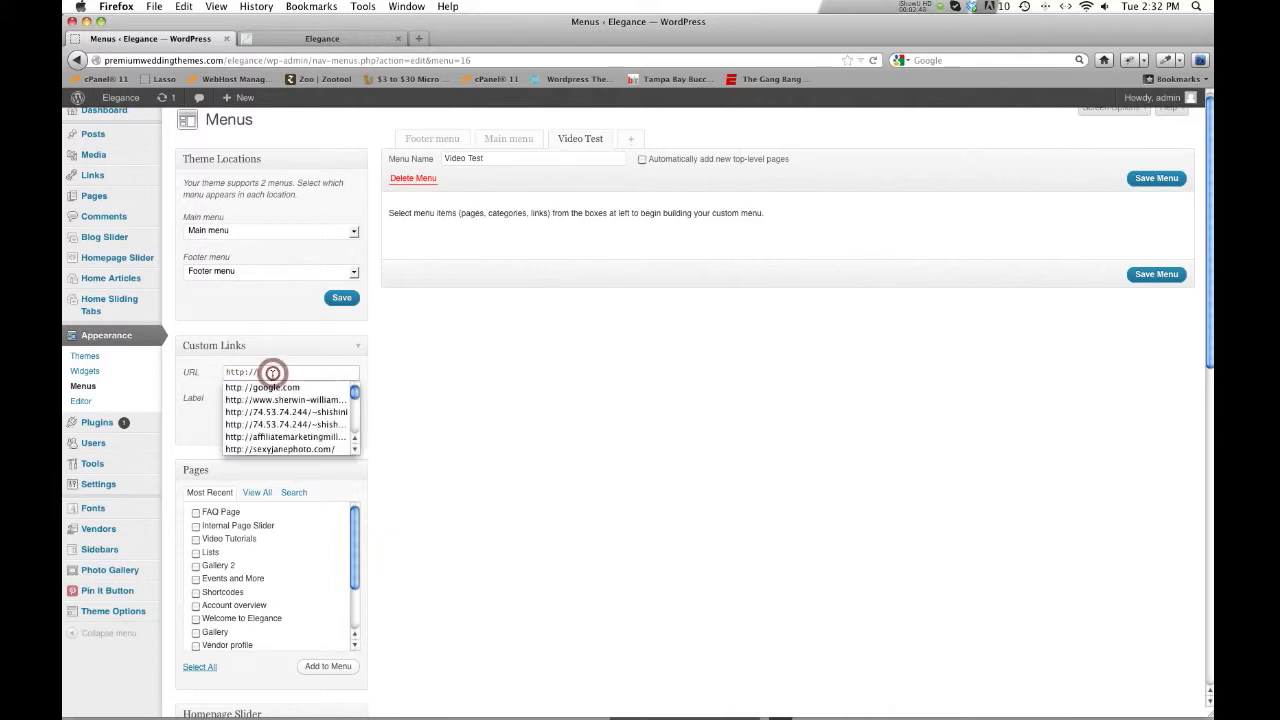
left_click(265, 388)
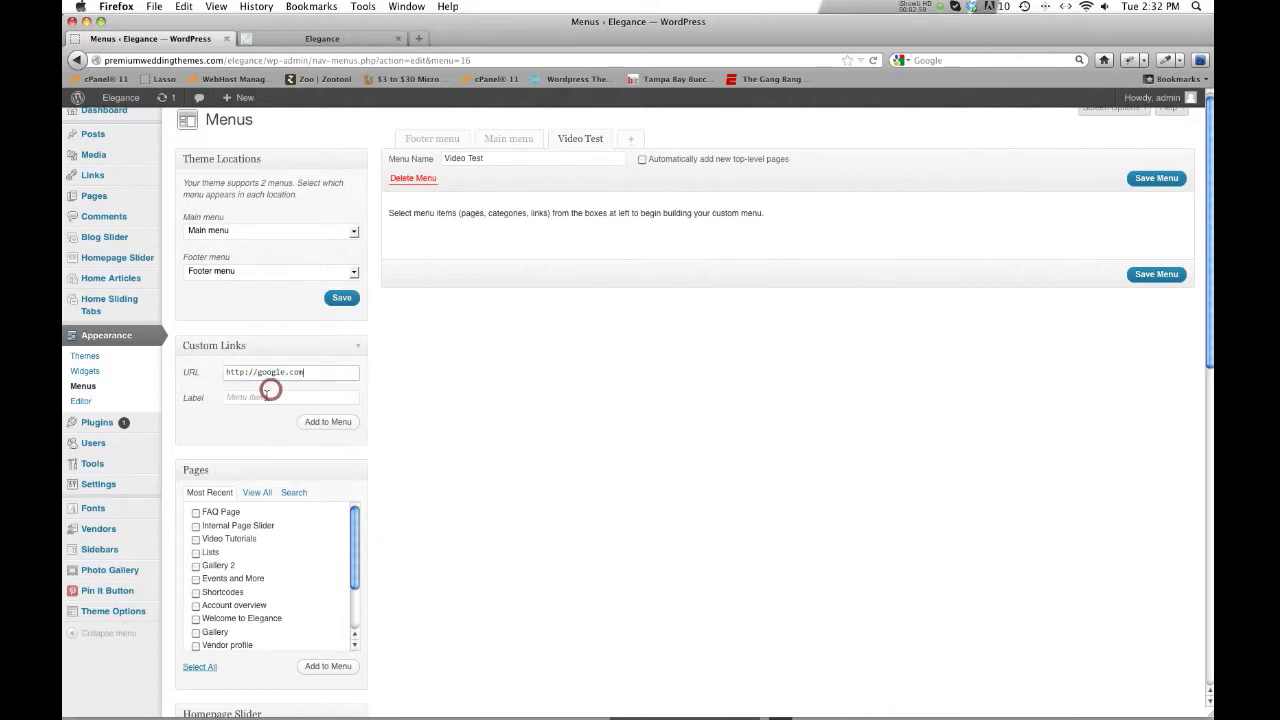
left_click(261, 398)
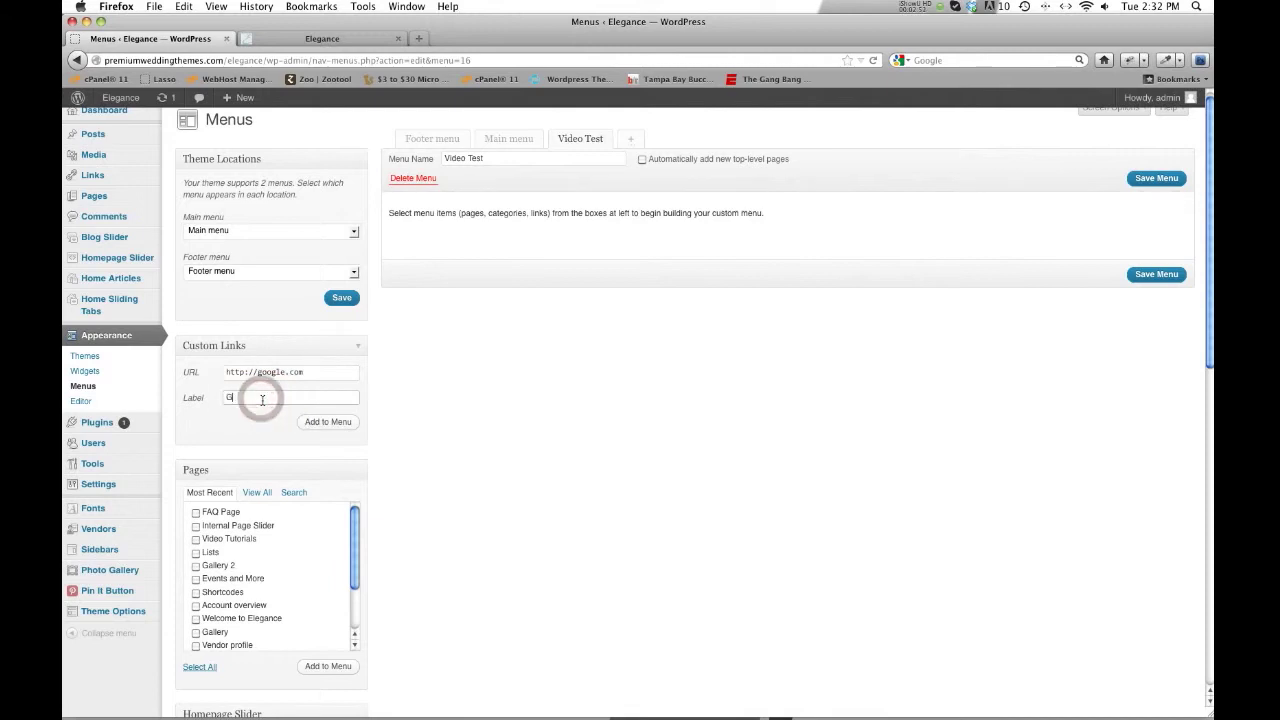
type("Google")
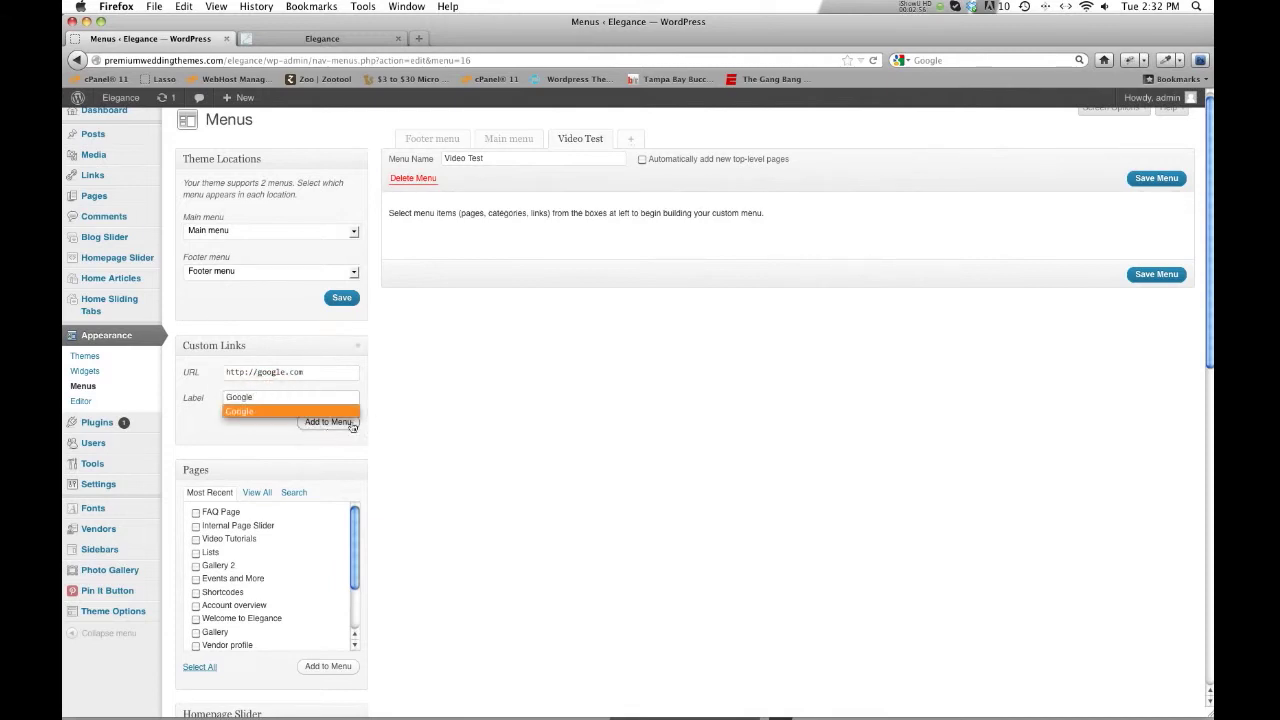
left_click(245, 411)
left_click(323, 422)
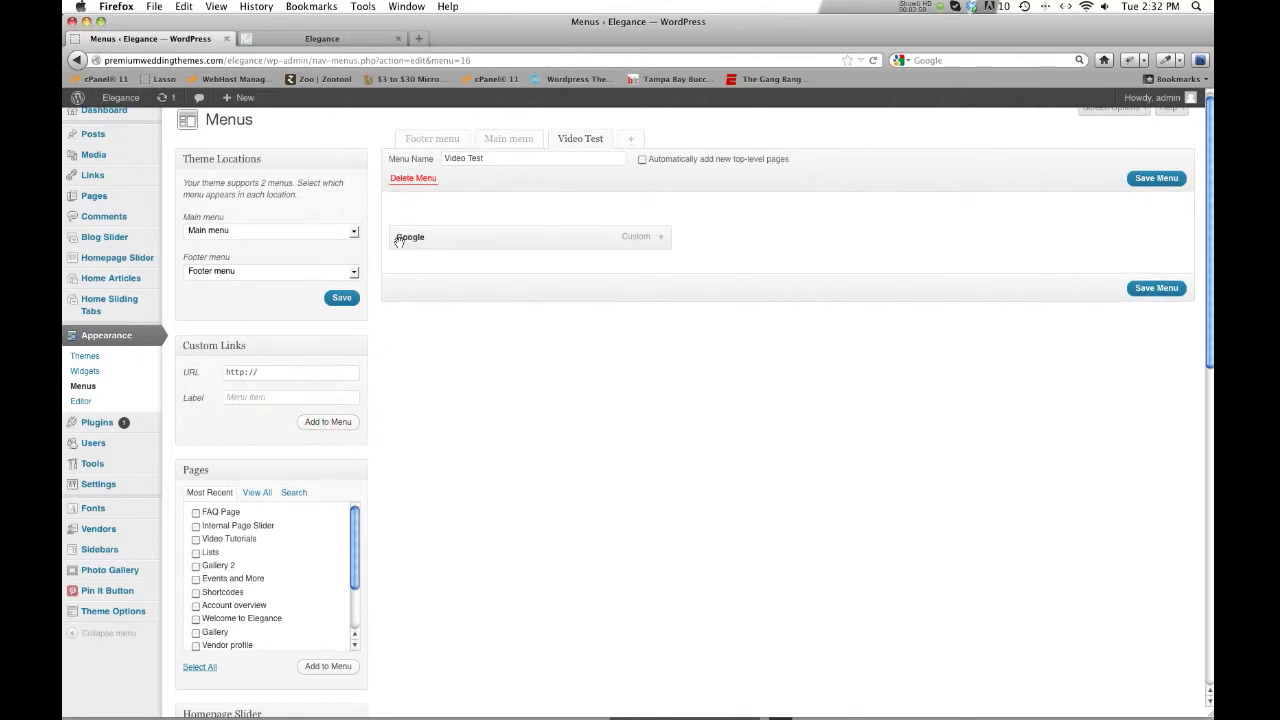
Step: Expand the Google menu item to inspect its settings and collapse it again
left_click(633, 238)
left_click(659, 241)
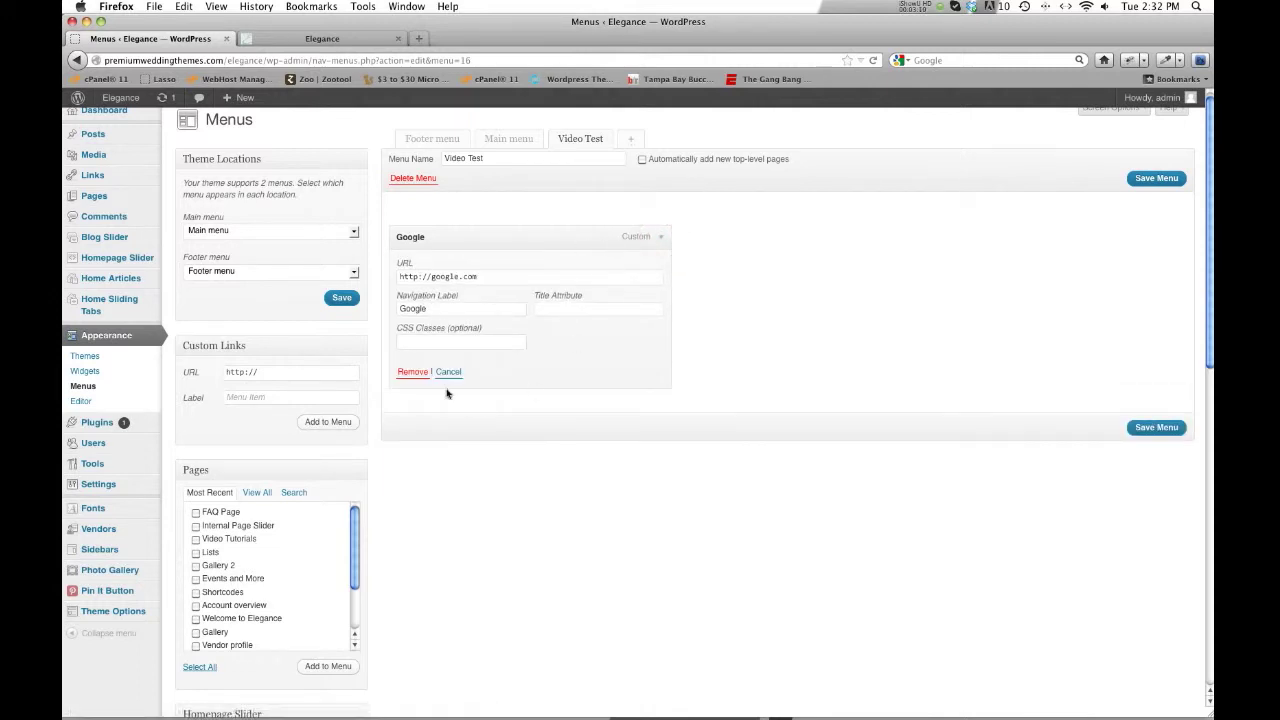
left_click(660, 241)
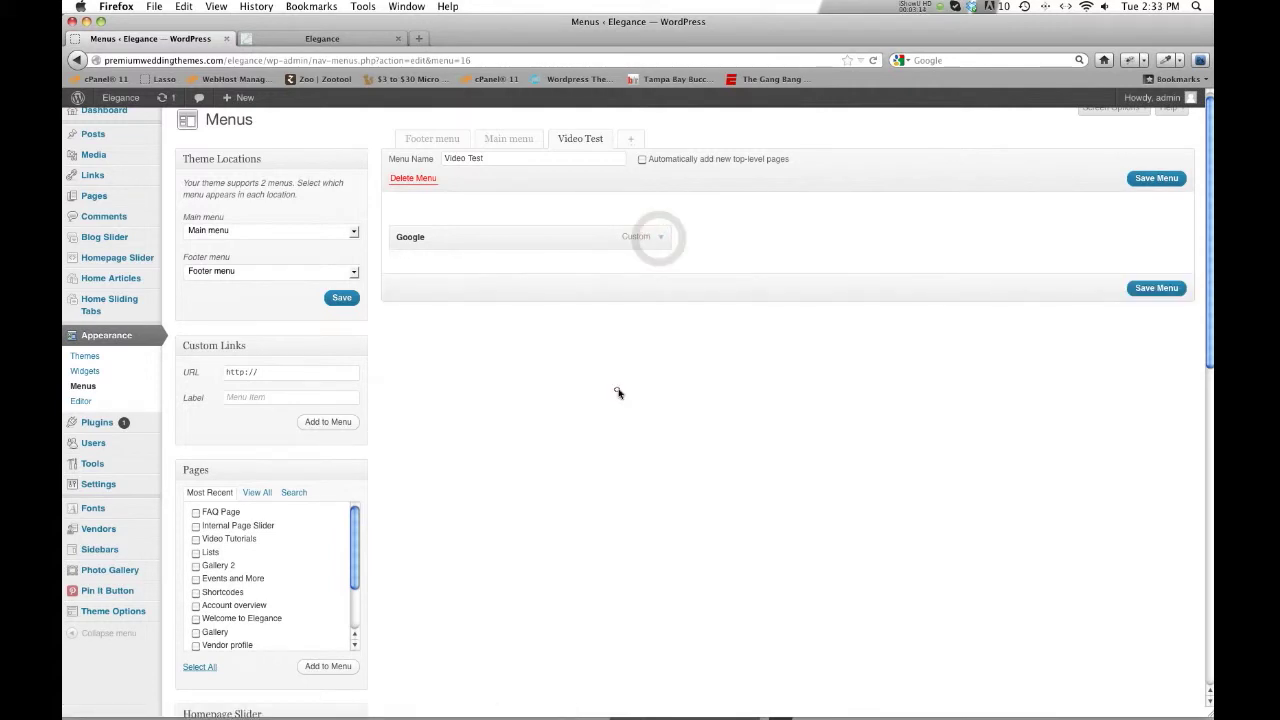
Step: Hide the Homepage Slider and Home Sliding Tabs boxes and show the Tags box on the Menus page
scroll(617, 393, "down", 10)
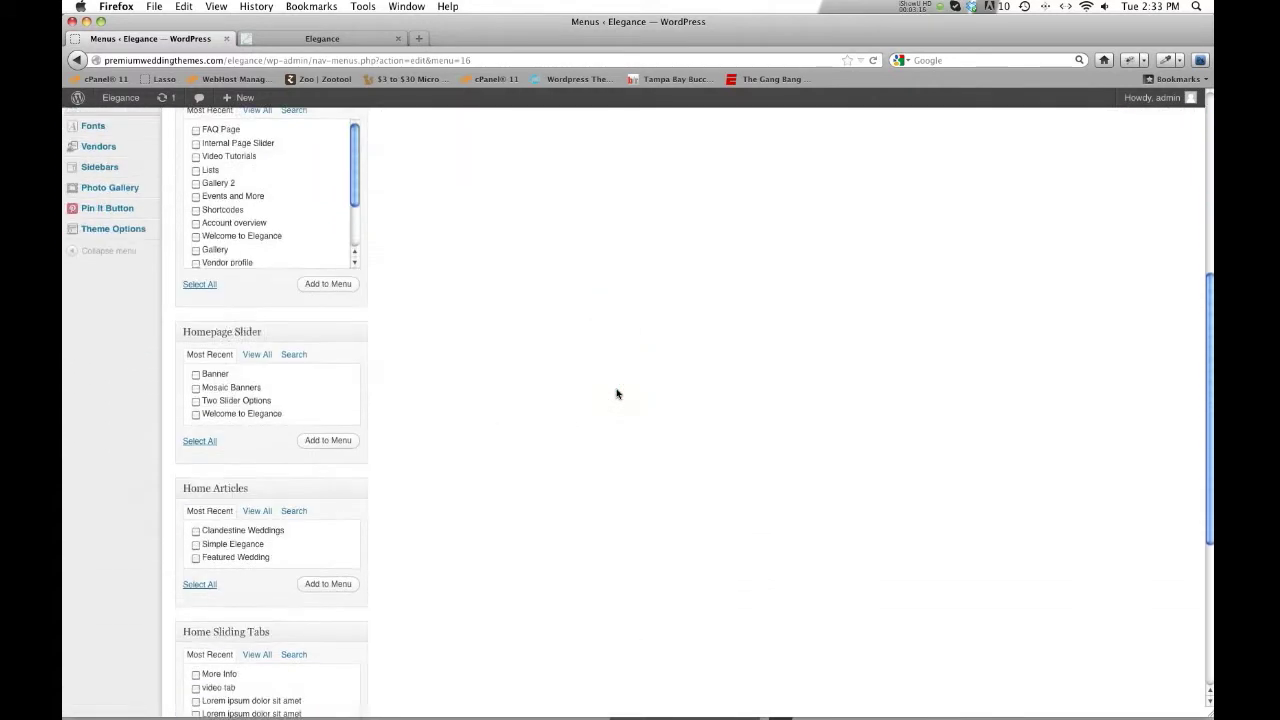
scroll(617, 393, "down", 4)
scroll(300, 290, "down", 3)
scroll(311, 520, "up", 15)
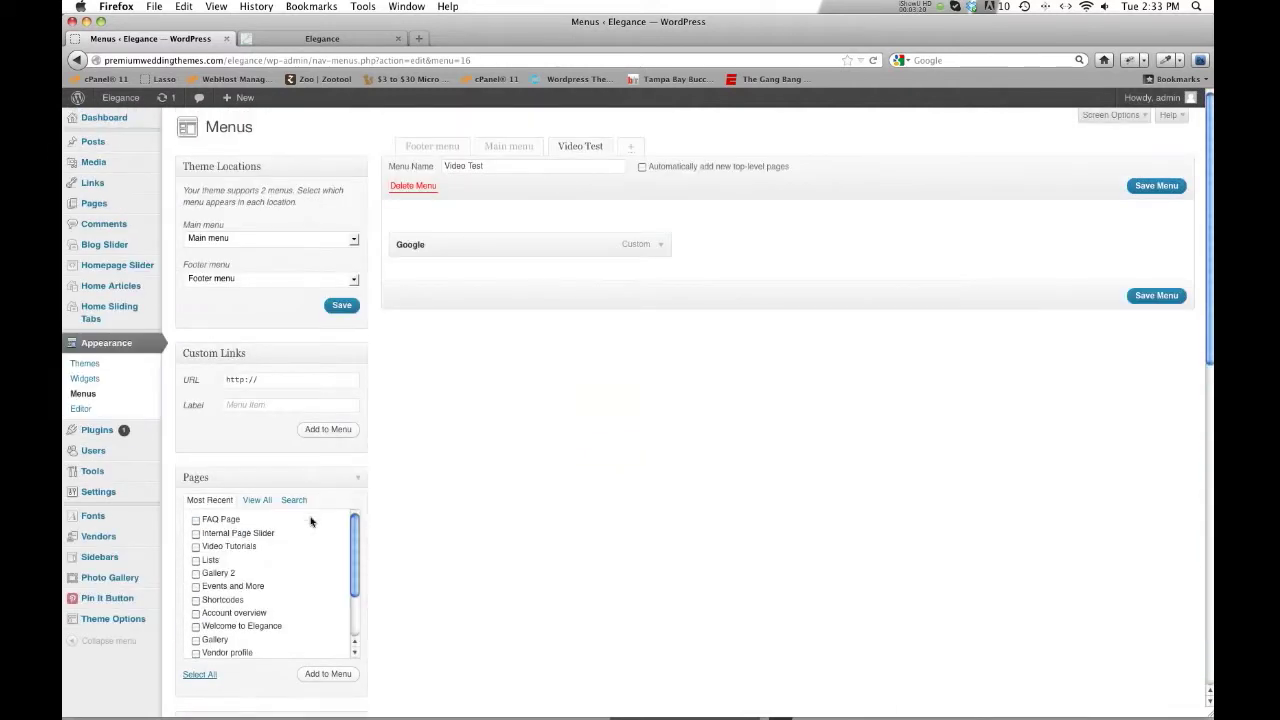
scroll(429, 274, "down", 5)
scroll(429, 274, "up", 5)
left_click(1104, 116)
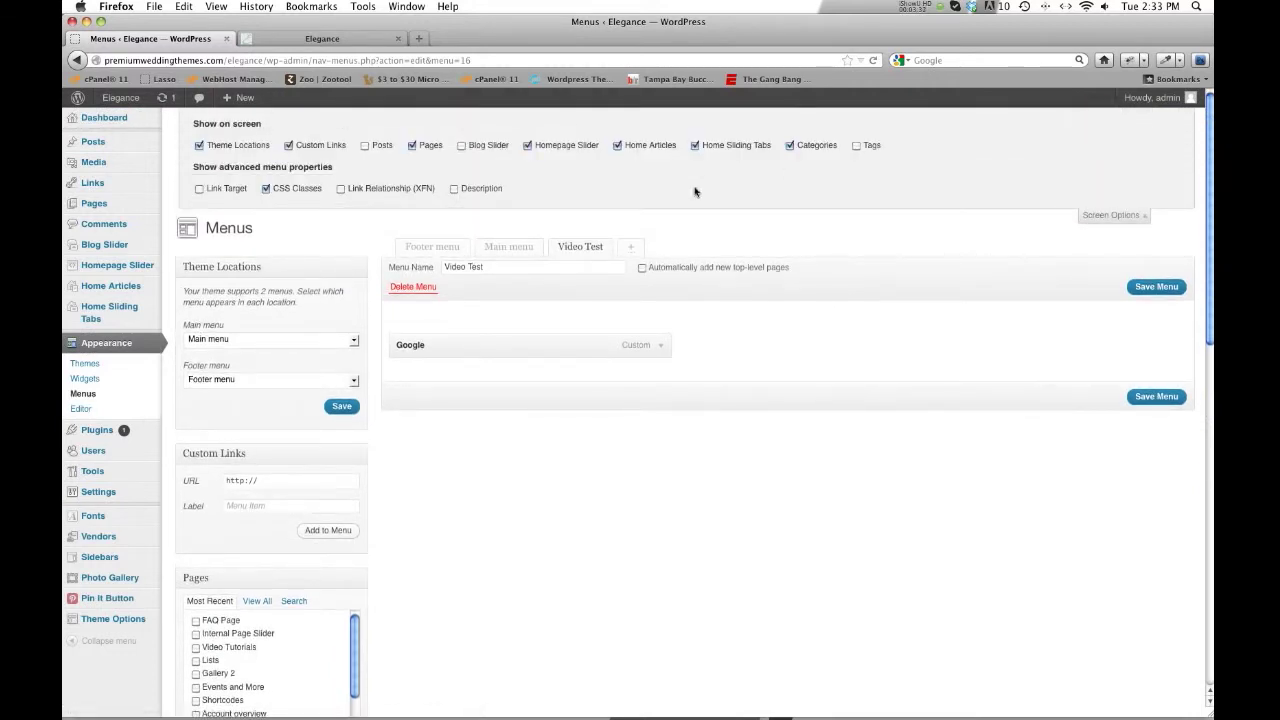
scroll(537, 341, "down", 1)
scroll(641, 270, "down", 2)
scroll(641, 270, "up", 2)
left_click(696, 146)
left_click(856, 147)
left_click(1120, 214)
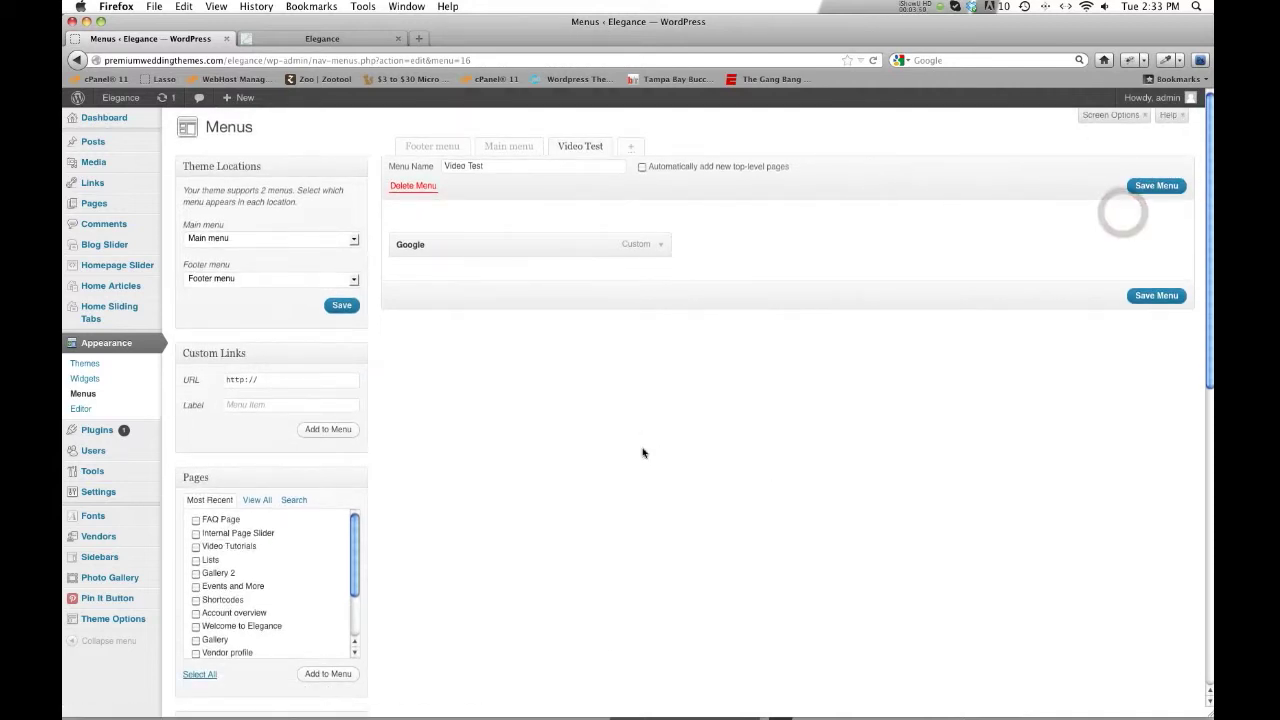
Step: Add the FAQ Page, Events and More, and Shortcodes pages to the Video Test menu
scroll(643, 451, "down", 10)
scroll(337, 427, "up", 10)
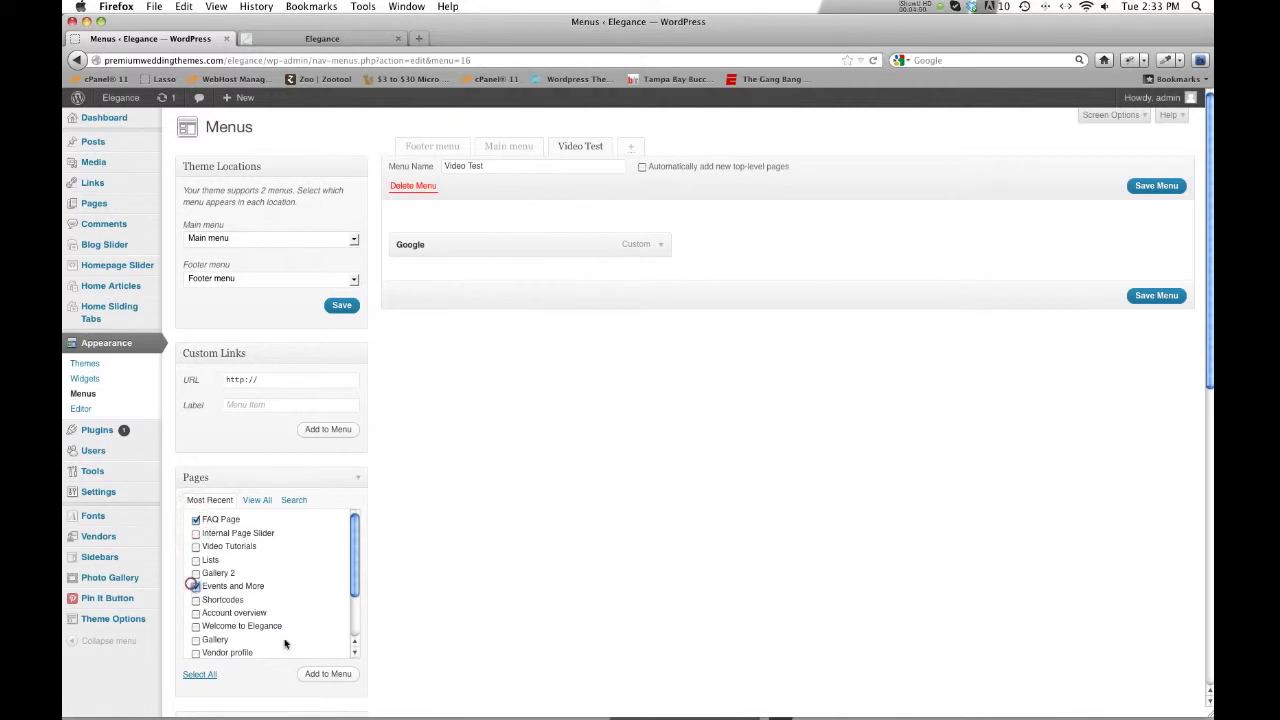
left_click(196, 600)
left_click(326, 673)
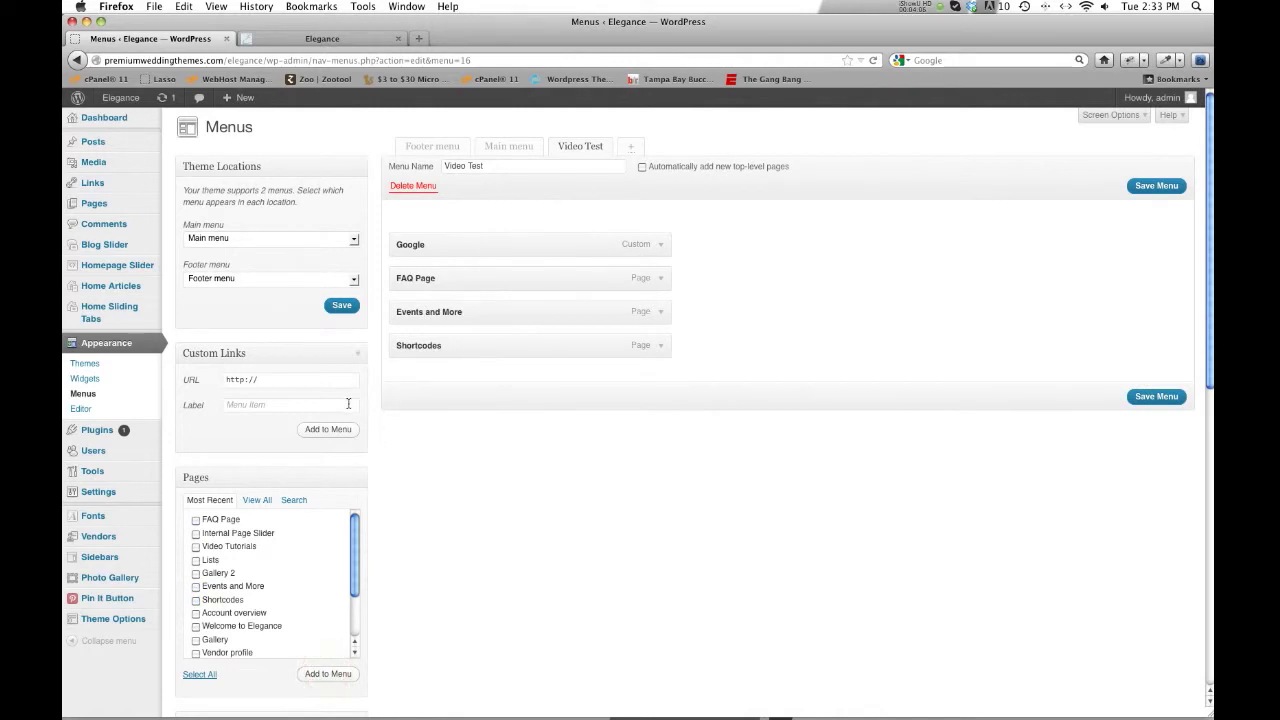
Step: Add the Budget Weddings and Photography categories to the Video Test menu
scroll(310, 465, "down", 8)
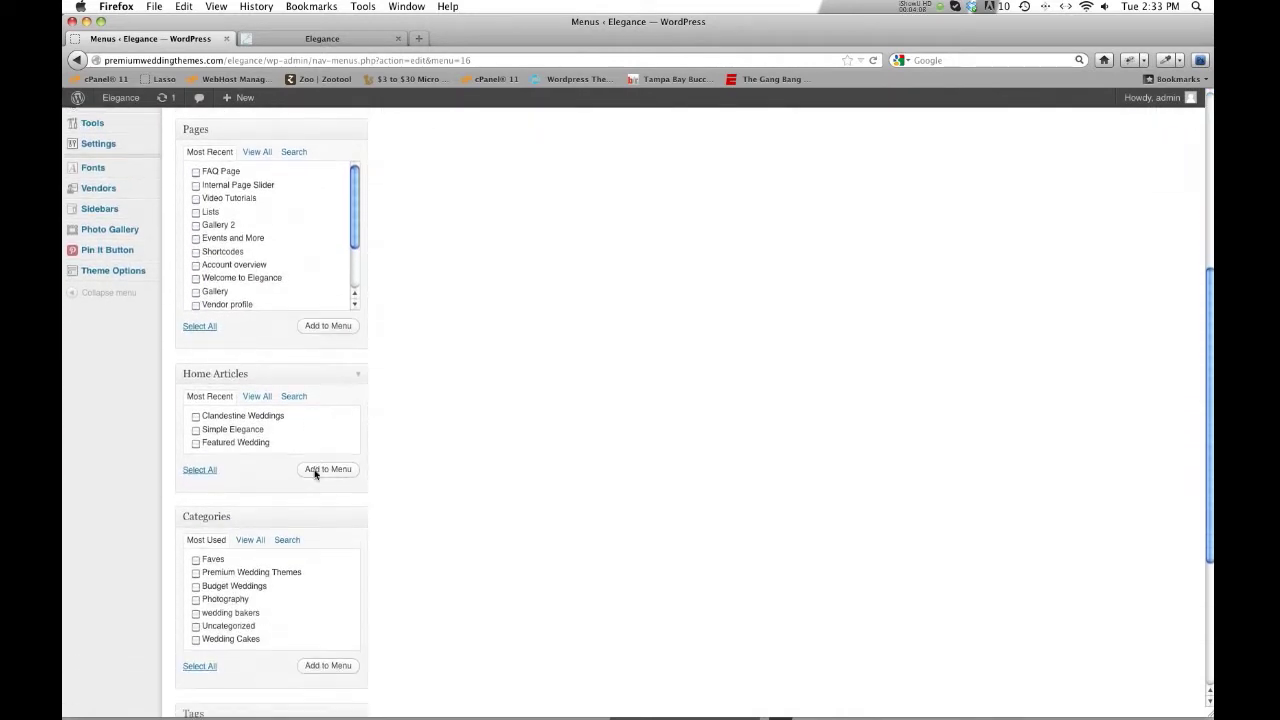
scroll(237, 581, "down", 2)
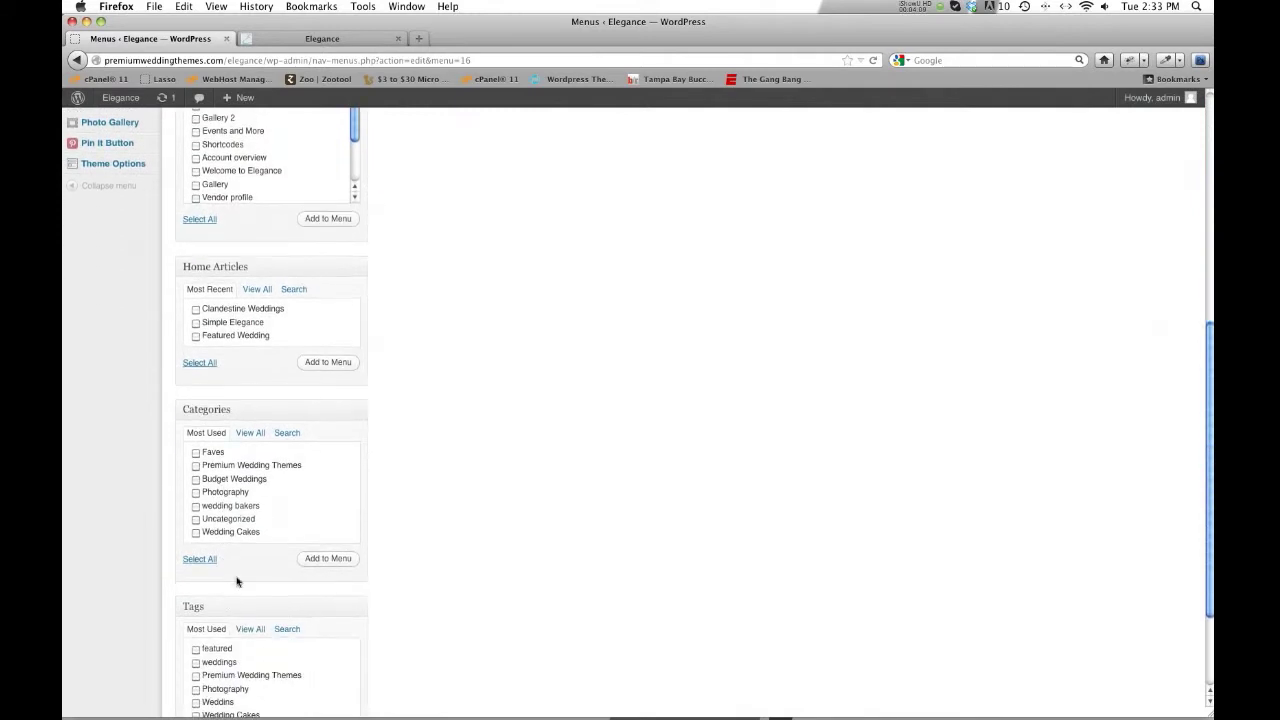
left_click(195, 479)
left_click(310, 556)
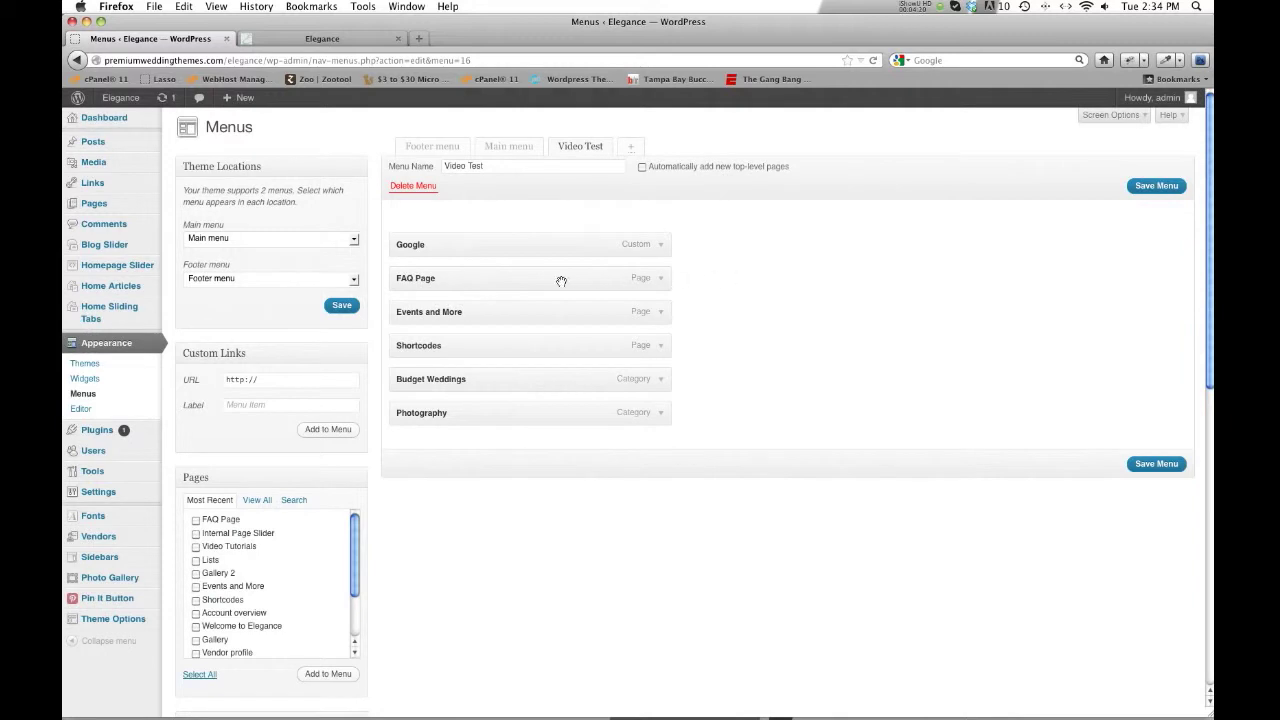
Step: Reorder the Video Test menu so Events and More, Shortcodes and Budget Weddings come before FAQ Page
left_click_drag(479, 311, 478, 278)
left_click_drag(464, 346, 462, 310)
left_click_drag(457, 381, 458, 340)
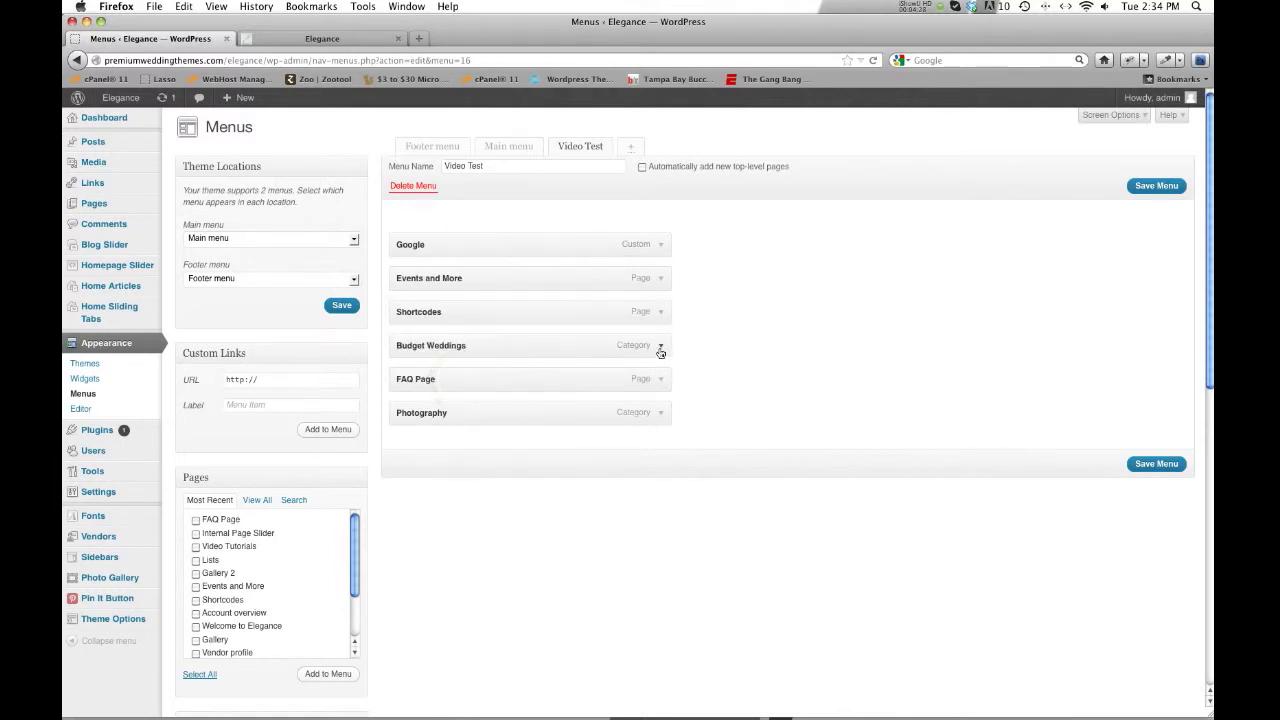
Step: Inspect the Budget Weddings item's navigation label, collapse its settings and save the Video Test menu
left_click(660, 345)
triple_click(443, 385)
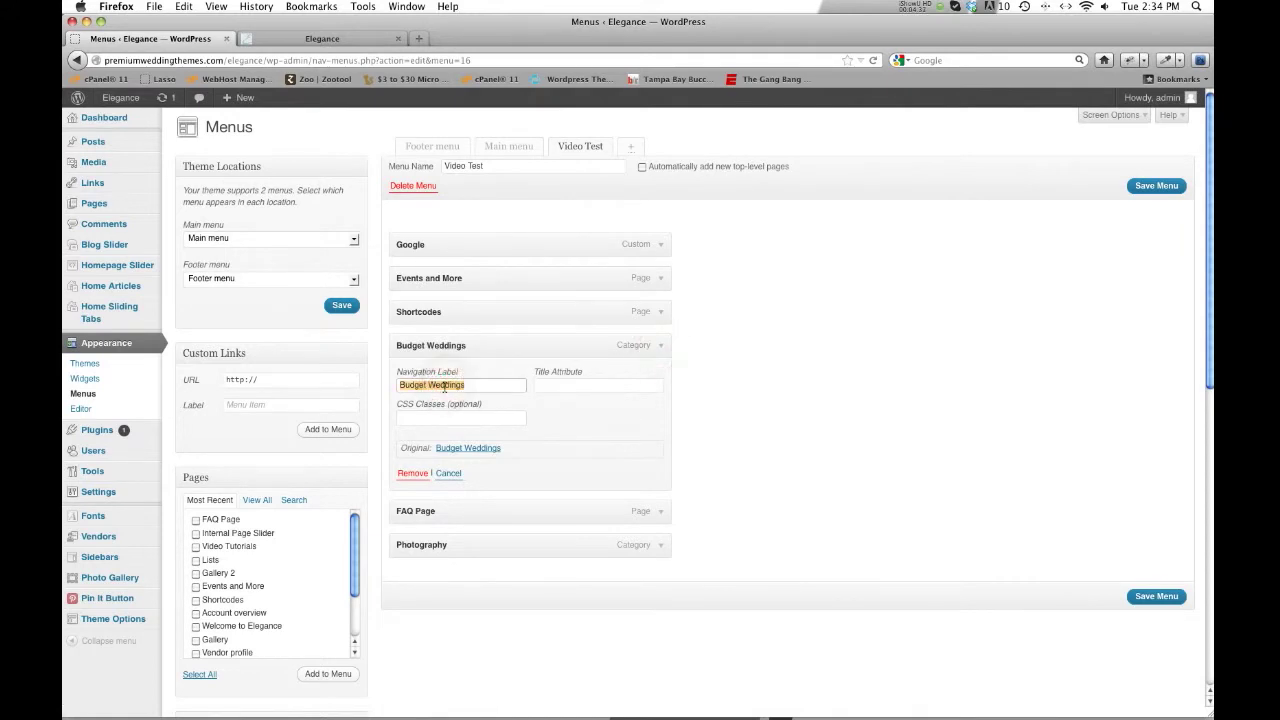
double_click(460, 386)
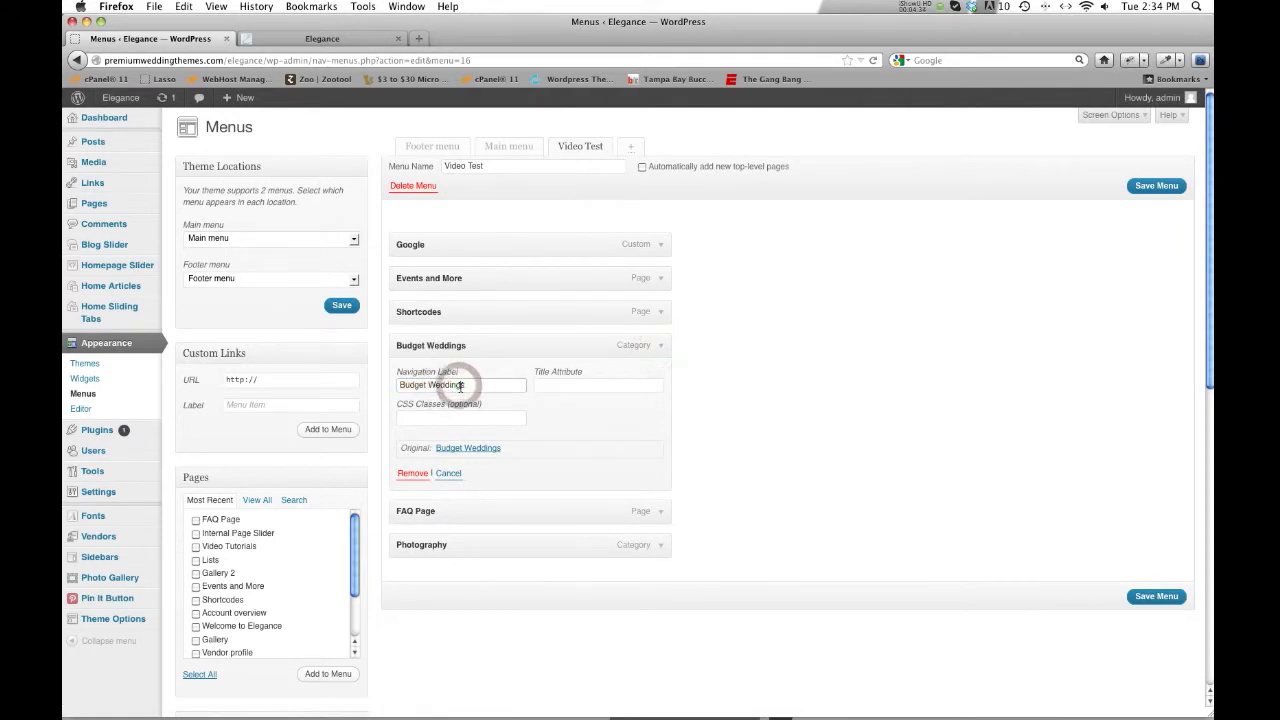
triple_click(460, 386)
triple_click(462, 386)
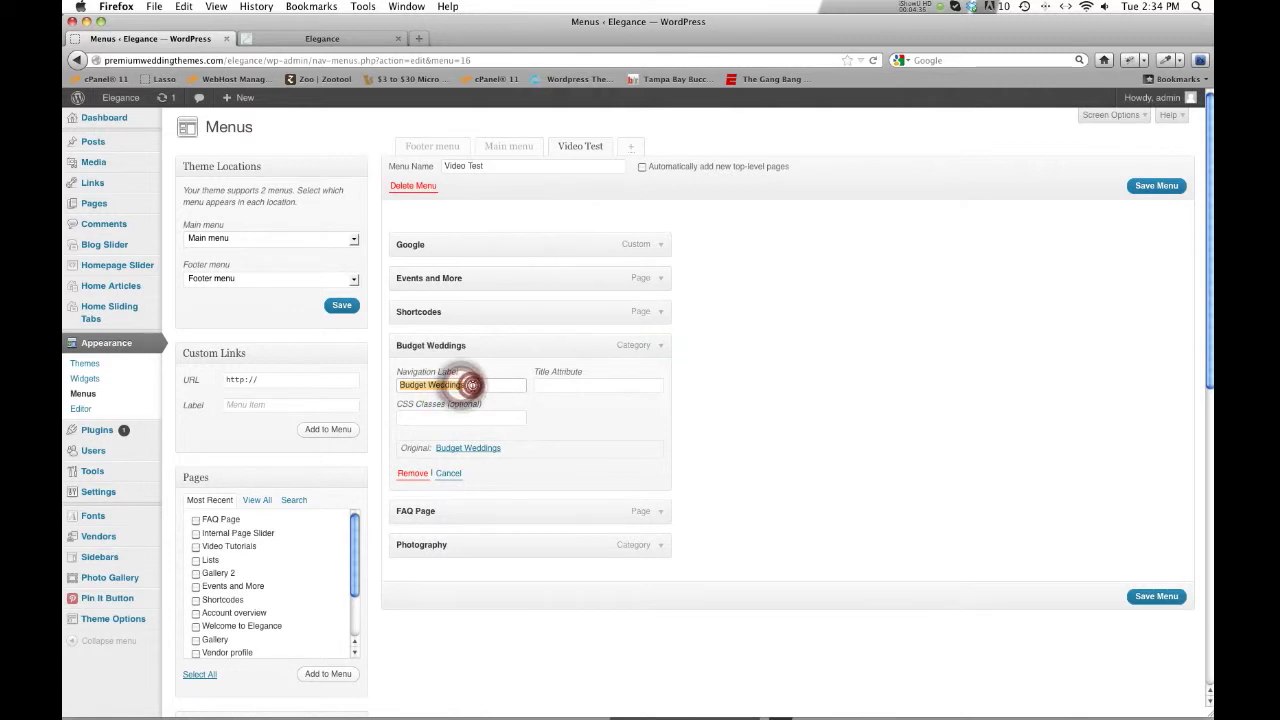
left_click(661, 345)
left_click(661, 345)
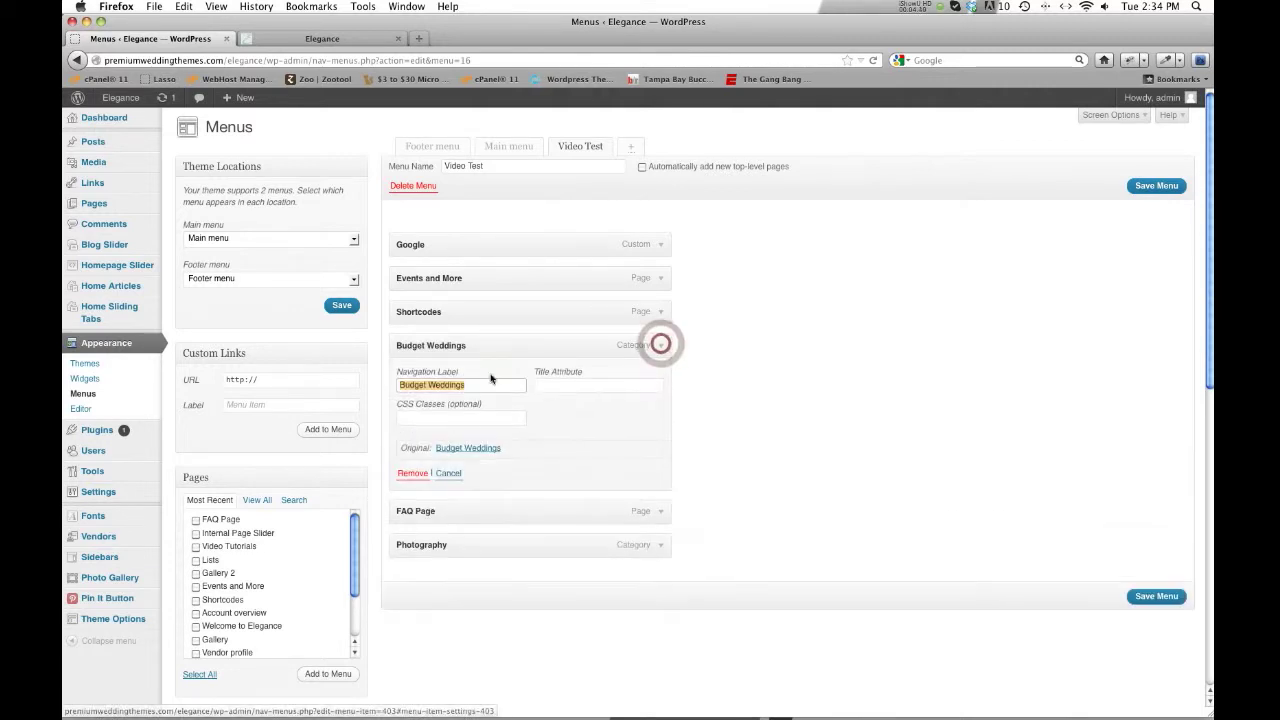
left_click(661, 348)
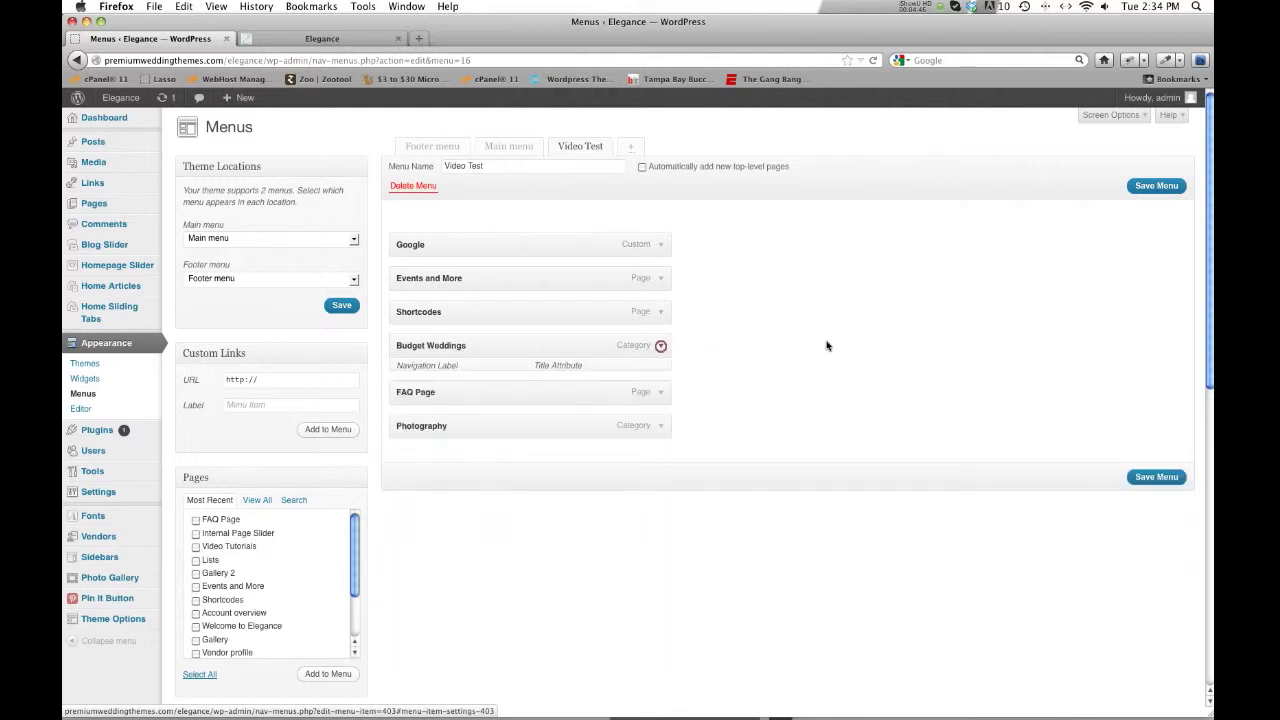
left_click(1160, 470)
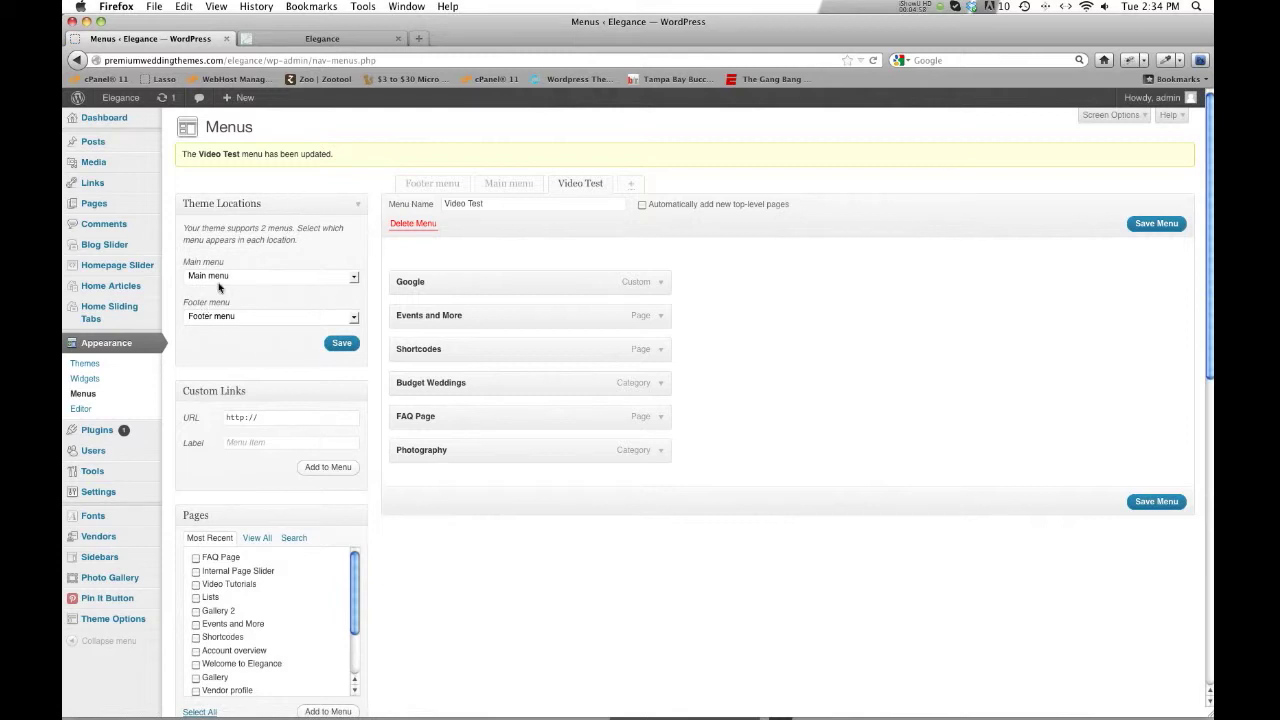
Step: Look at the live Elegance site's navigation bar and the menus available for the Main menu theme location
left_click(324, 38)
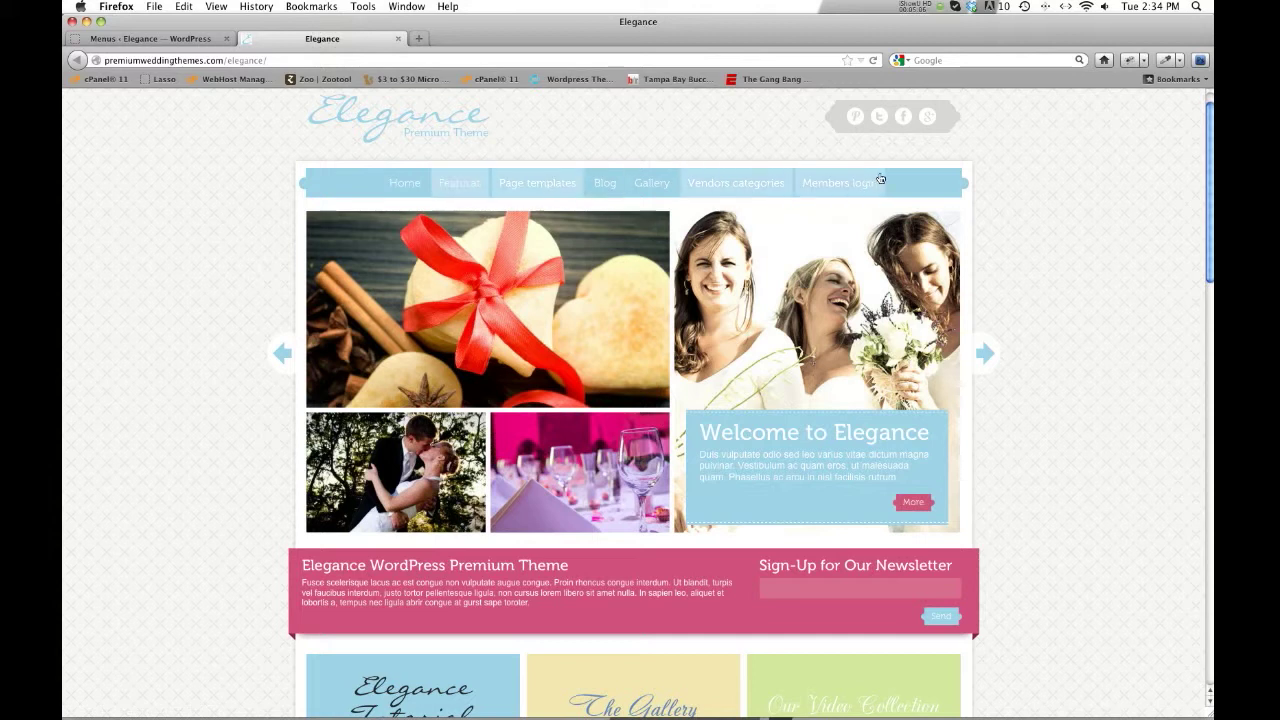
left_click(155, 45)
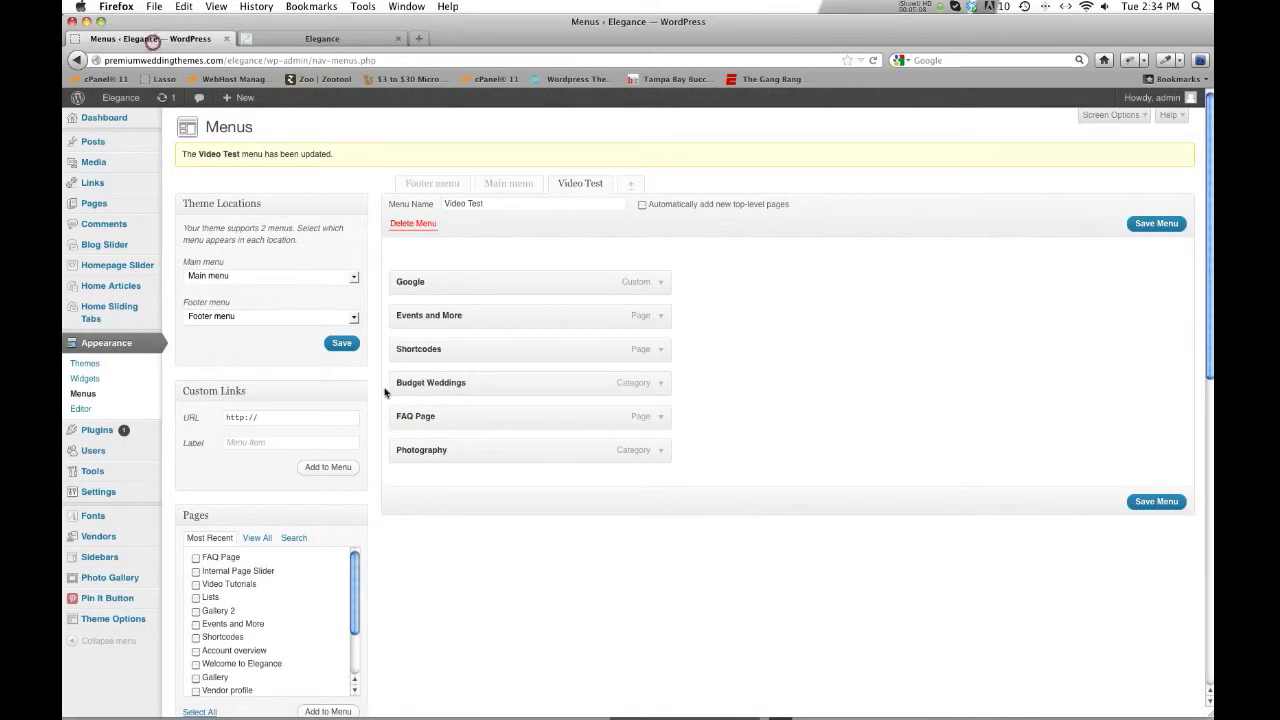
left_click(350, 279)
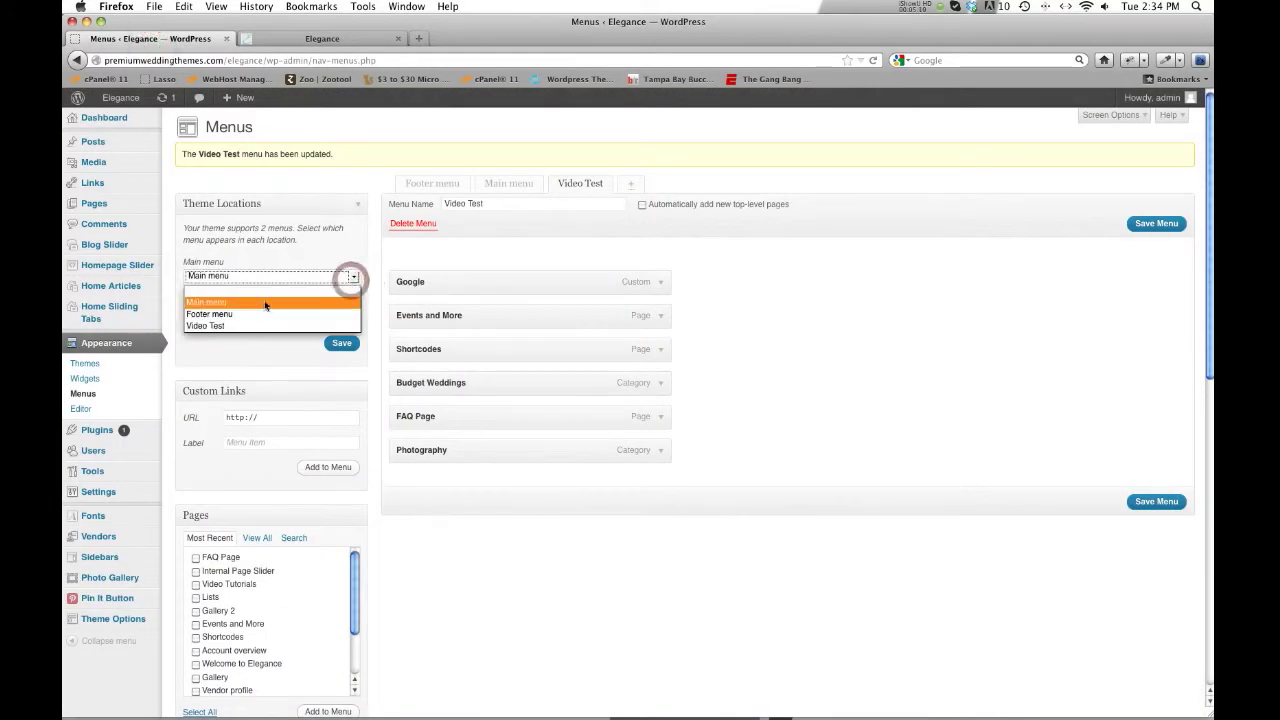
left_click(221, 352)
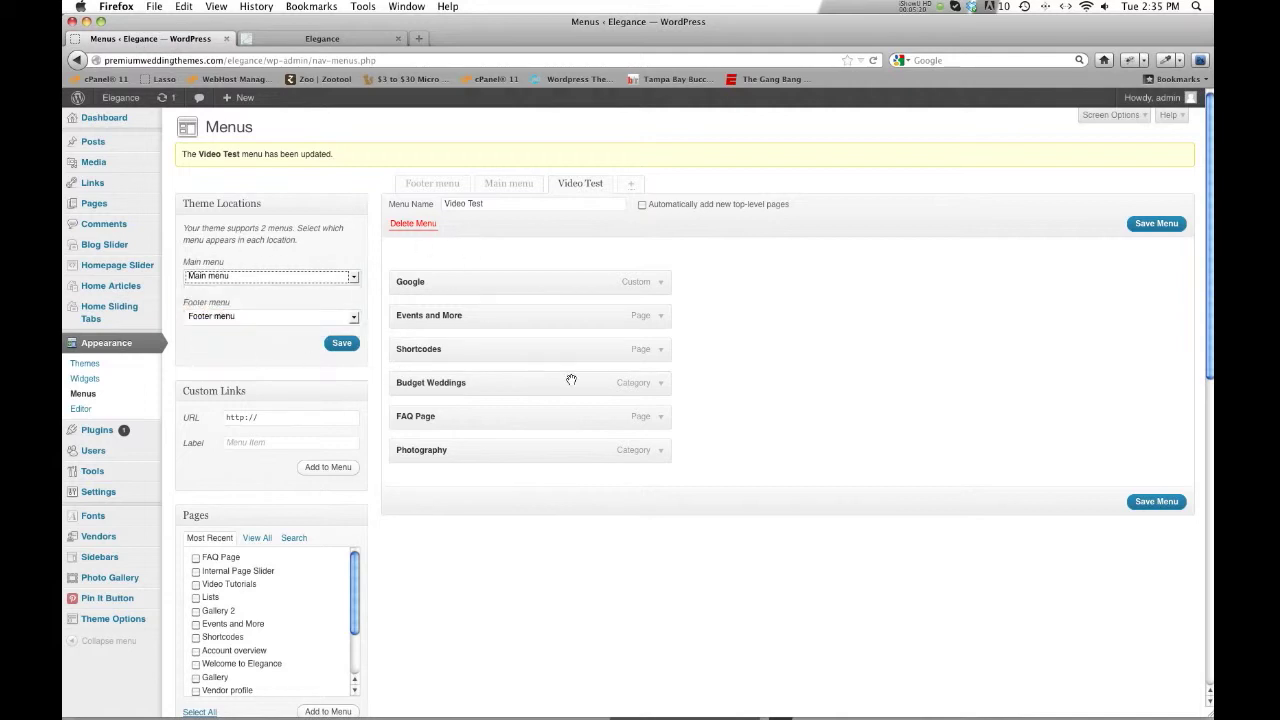
left_click(889, 514)
scroll(803, 594, "down", 1)
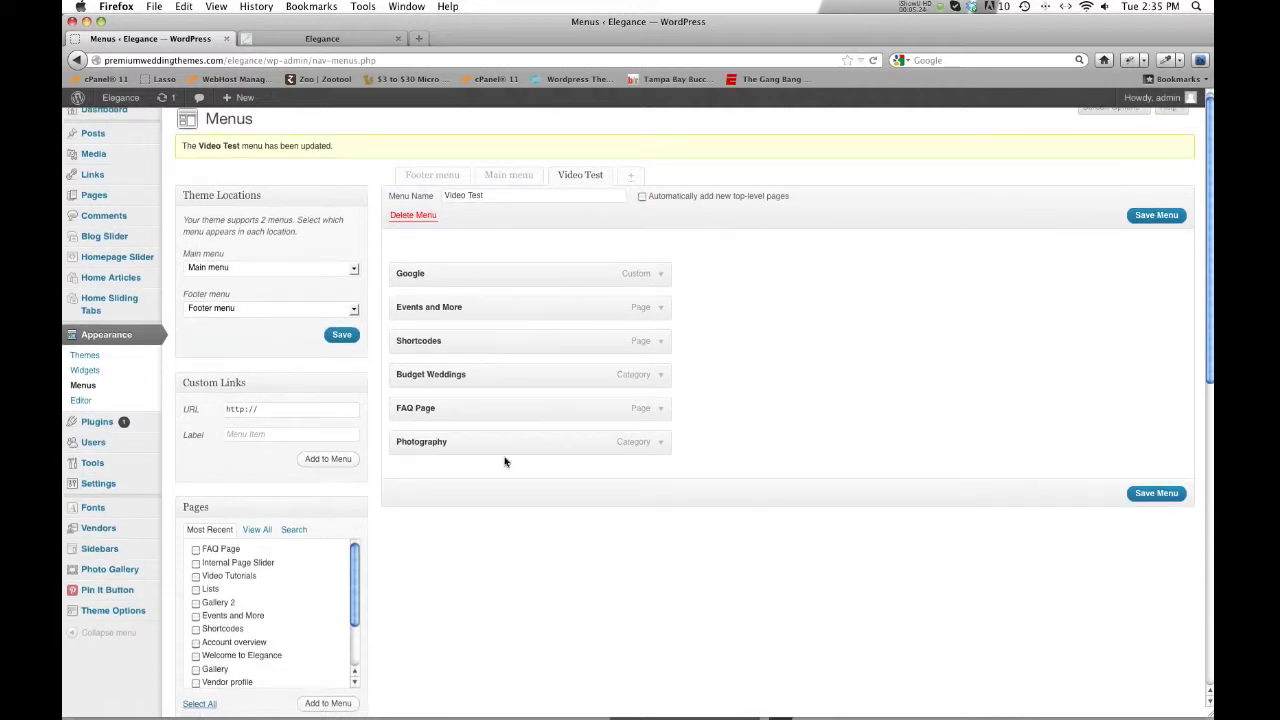
Step: Open the Main menu for editing and examine the Features dropdown on the live Elegance site
left_click(500, 176)
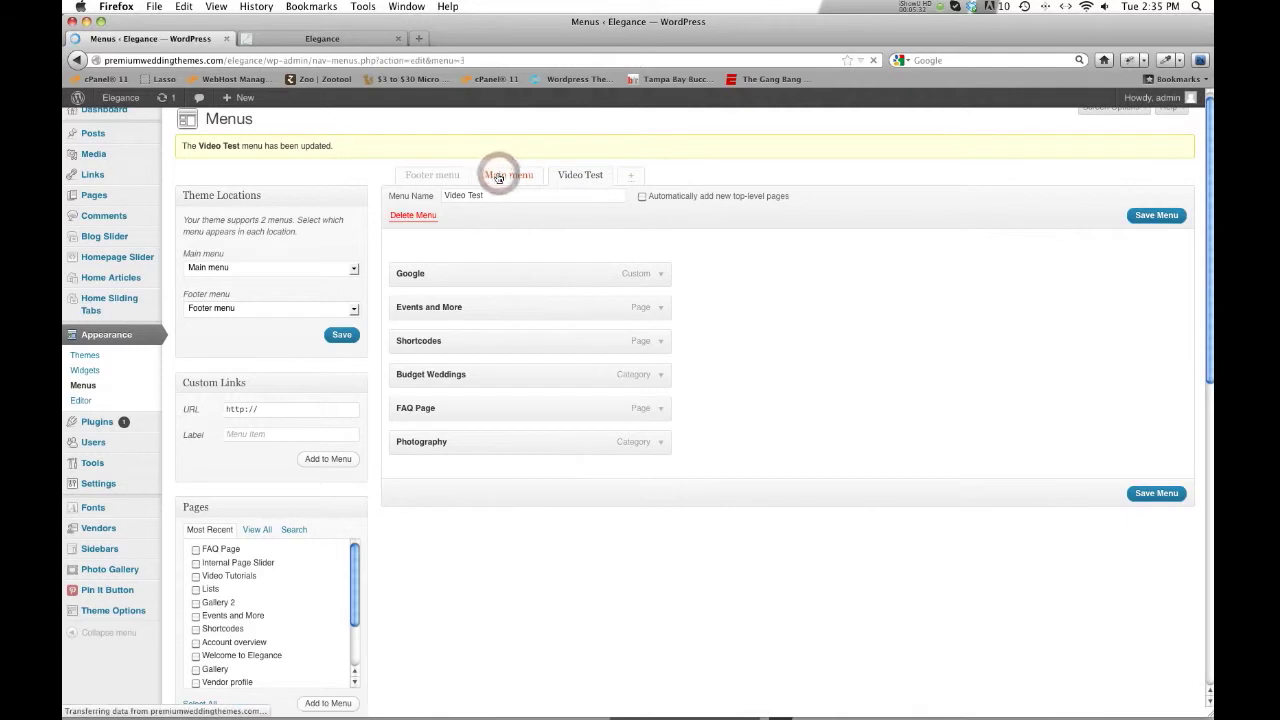
left_click(304, 39)
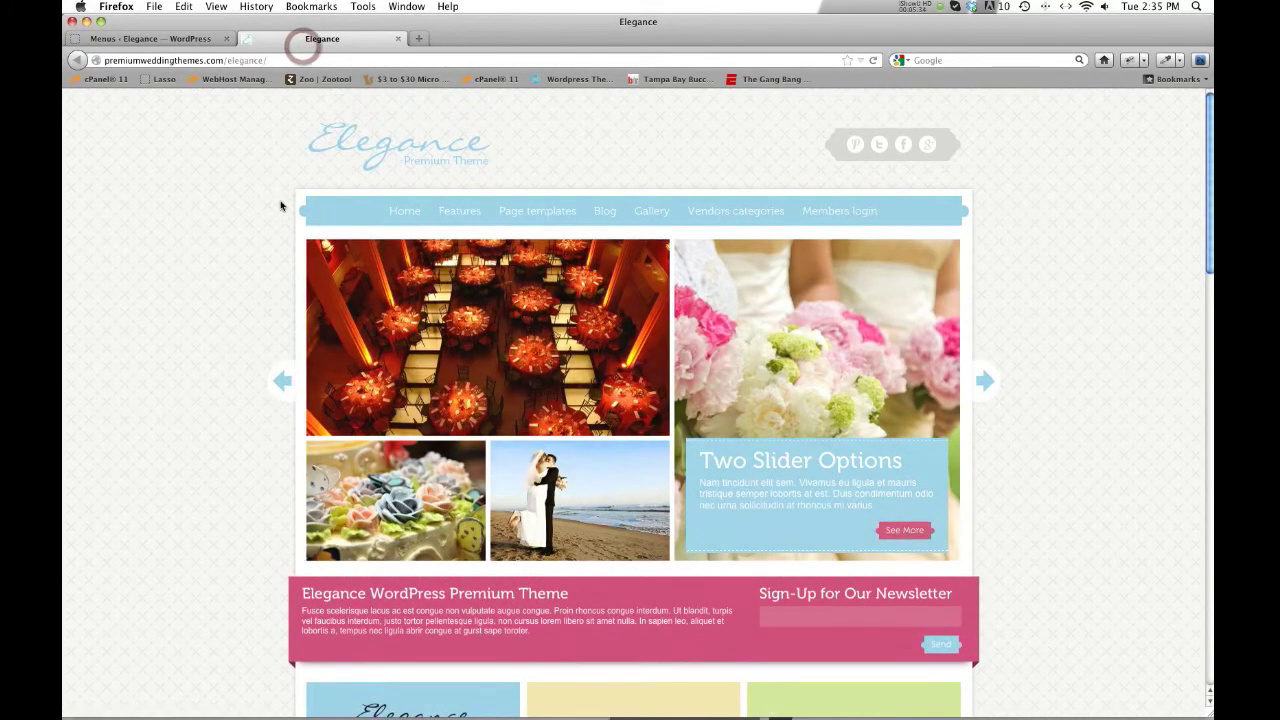
mouse_move(448, 214)
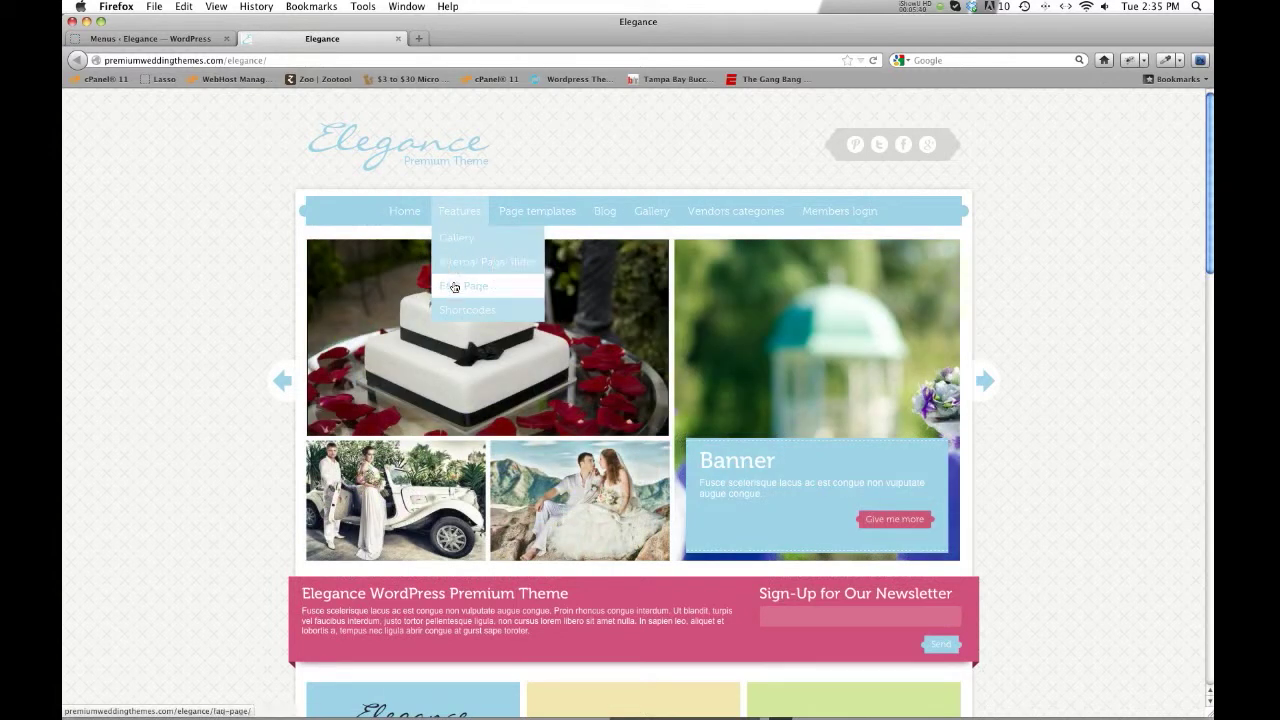
mouse_move(530, 212)
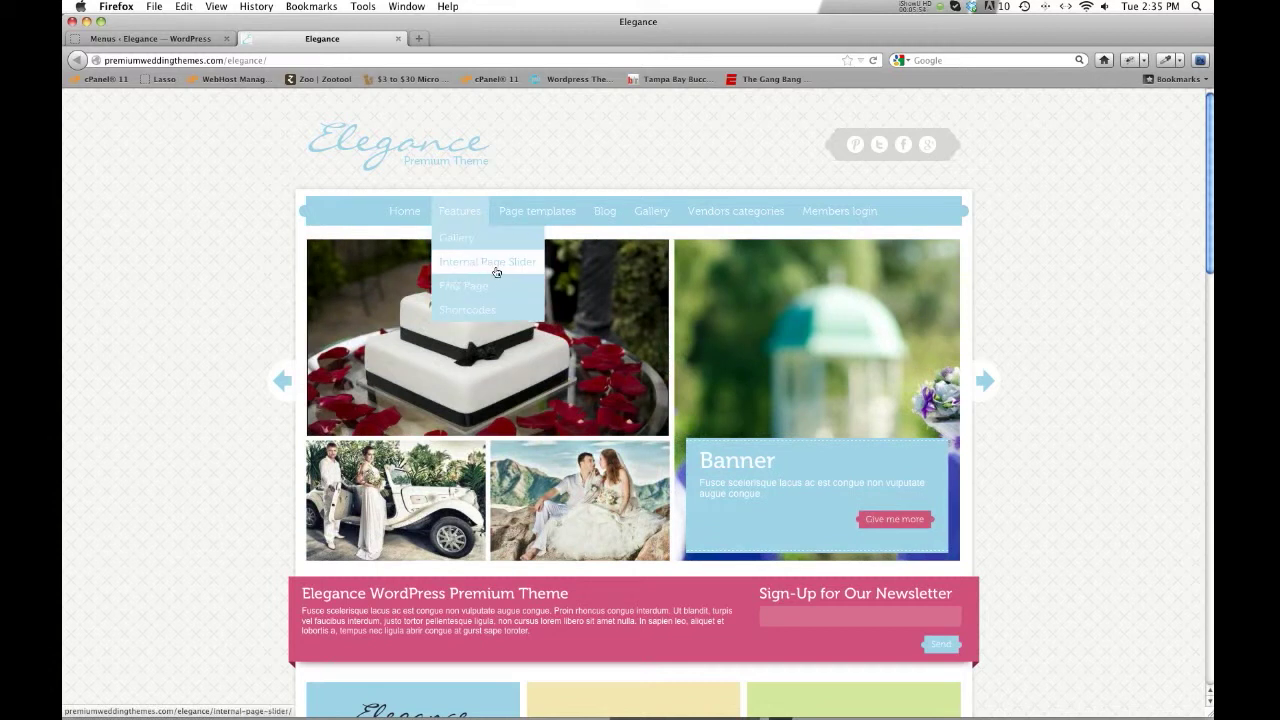
Step: Nest the Gallery page under Internal Page Slider in the Main menu's Features group and save the menu
left_click(180, 38)
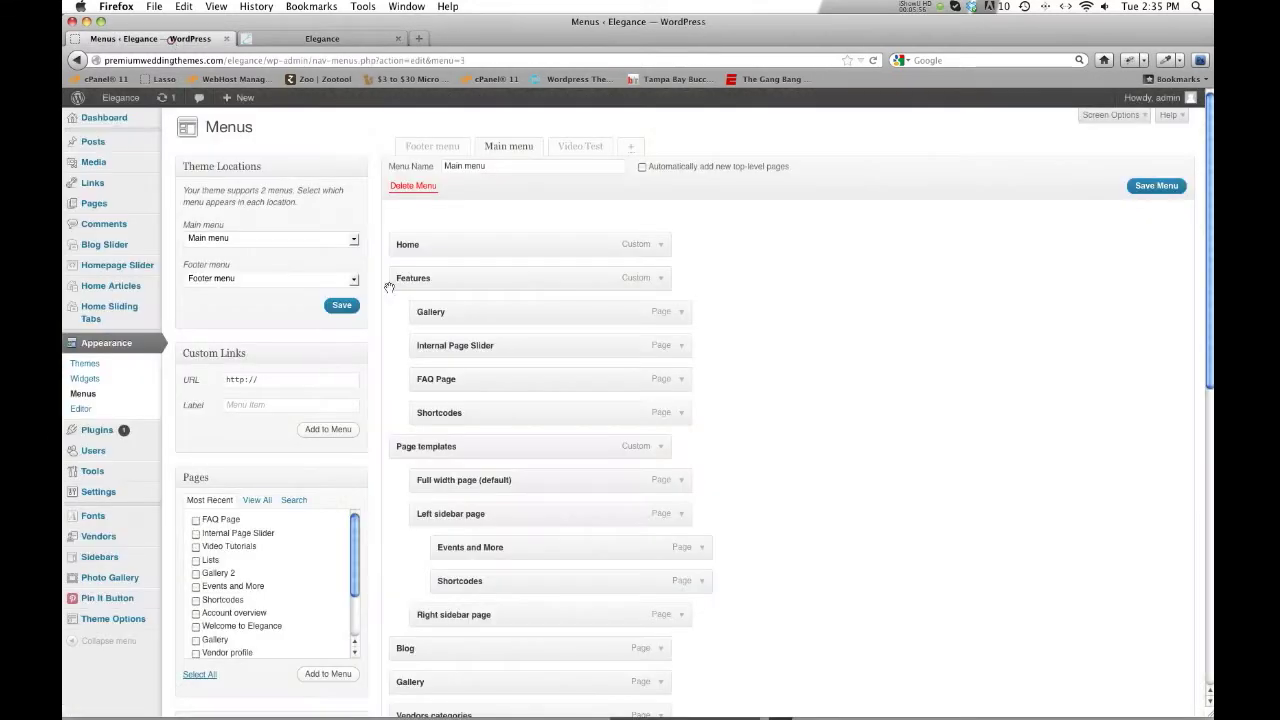
scroll(834, 394, "down", 1)
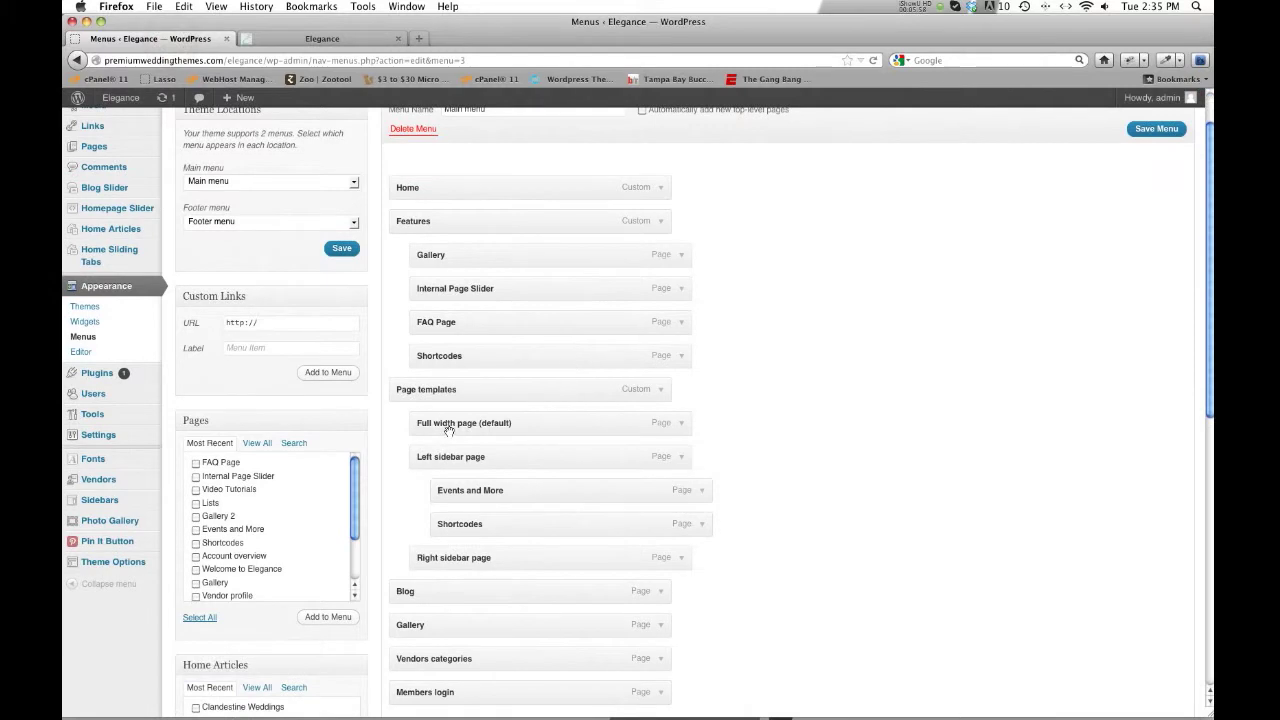
scroll(509, 397, "down", 1)
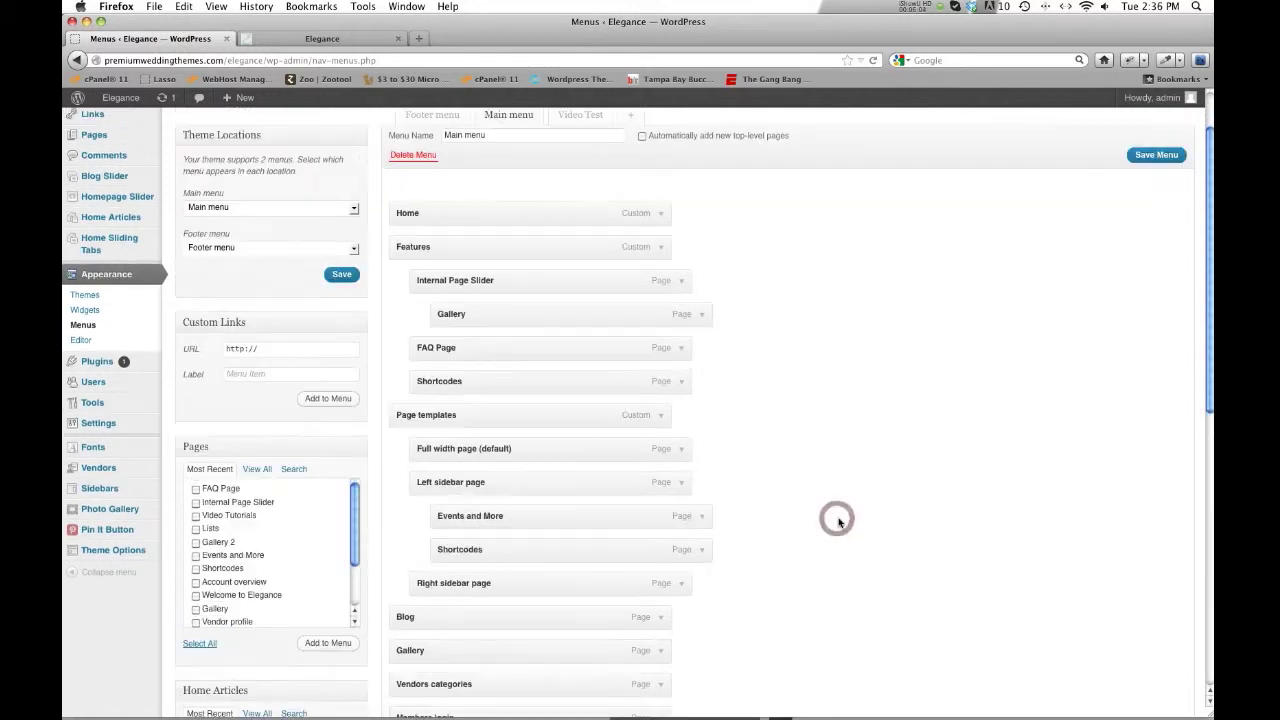
Step: Reload the live Elegance site and examine the Page templates dropdown and its Left sidebar page submenu
left_click(300, 40)
left_click(873, 60)
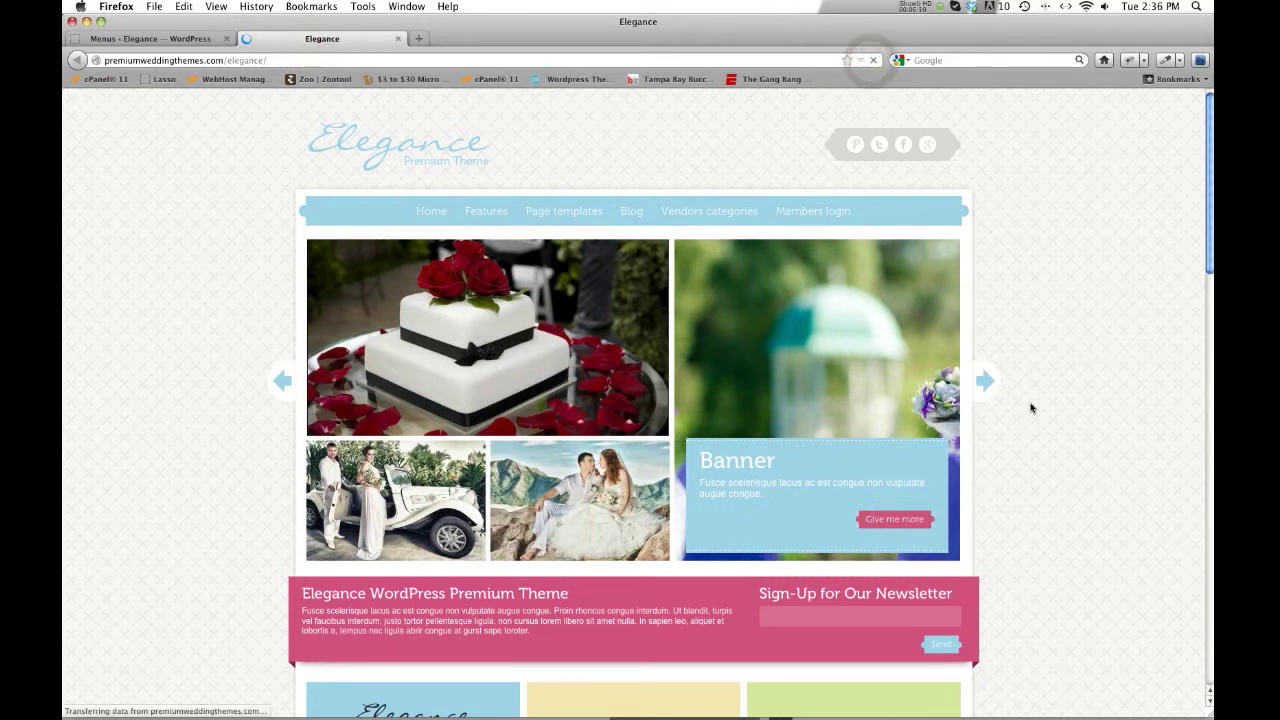
mouse_move(565, 224)
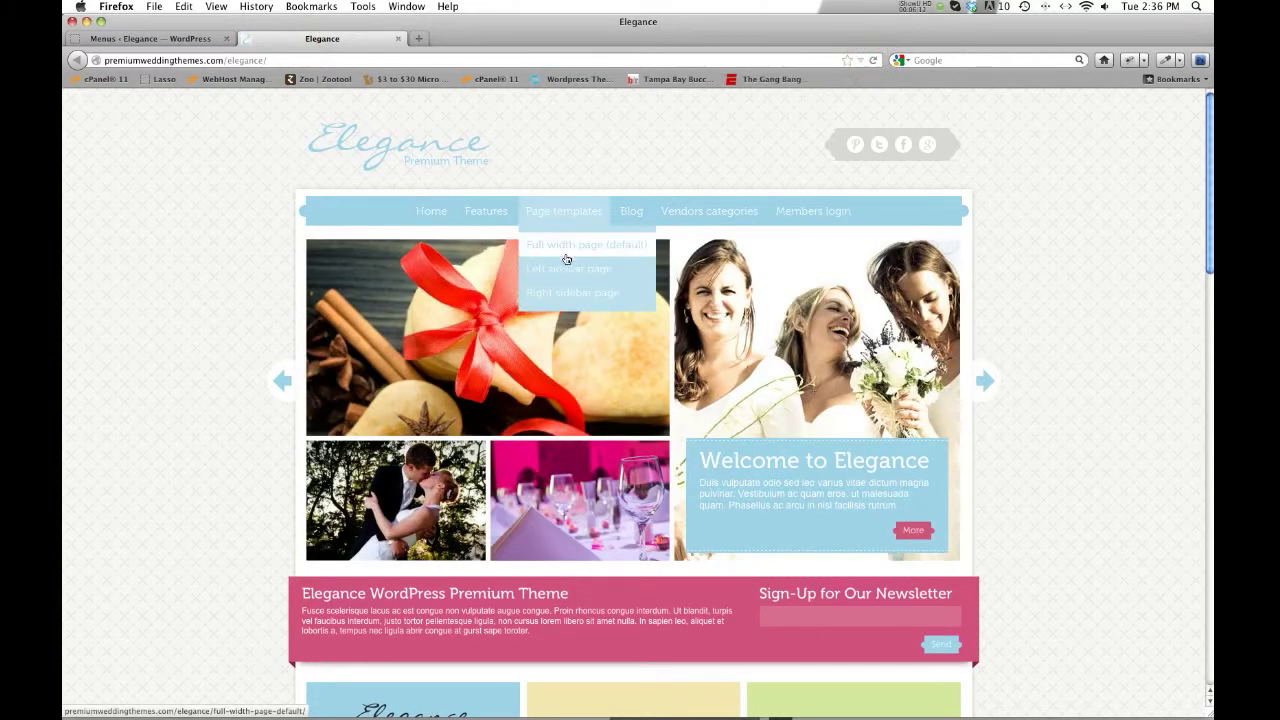
mouse_move(563, 268)
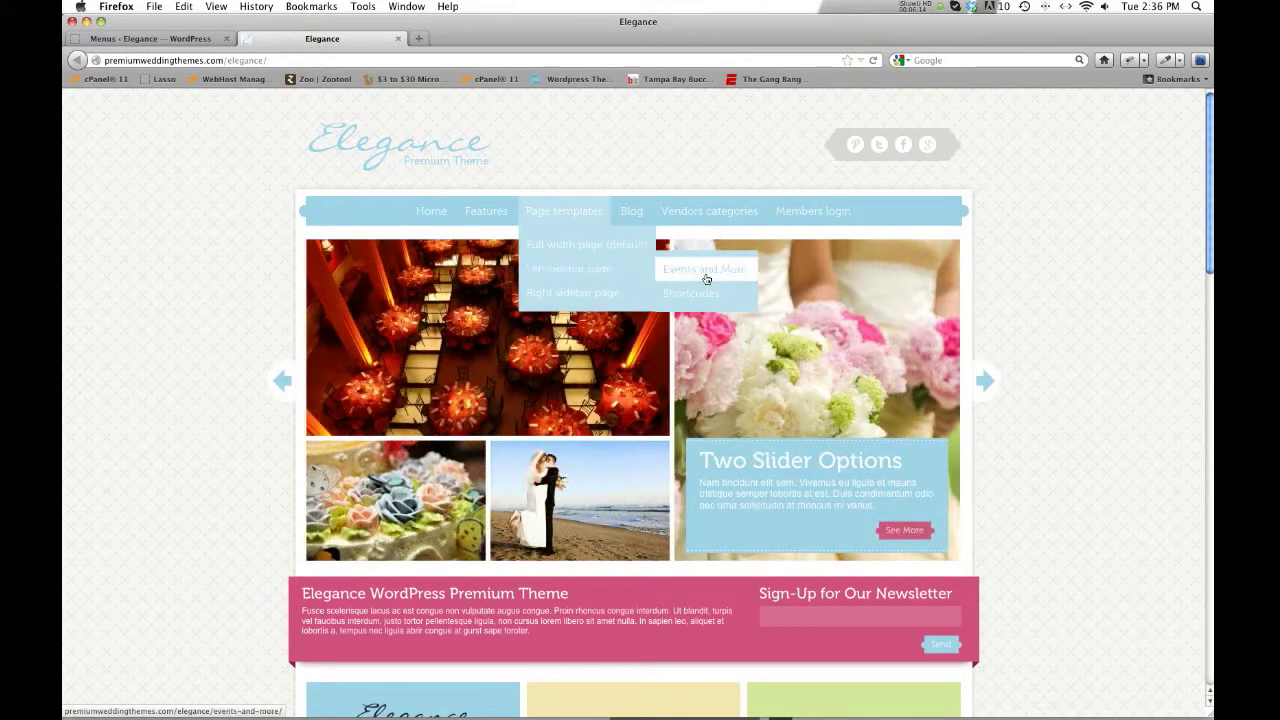
Step: Compare the Main menu's nested item structure in the menu editor with the live site's navigation bar
left_click(169, 40)
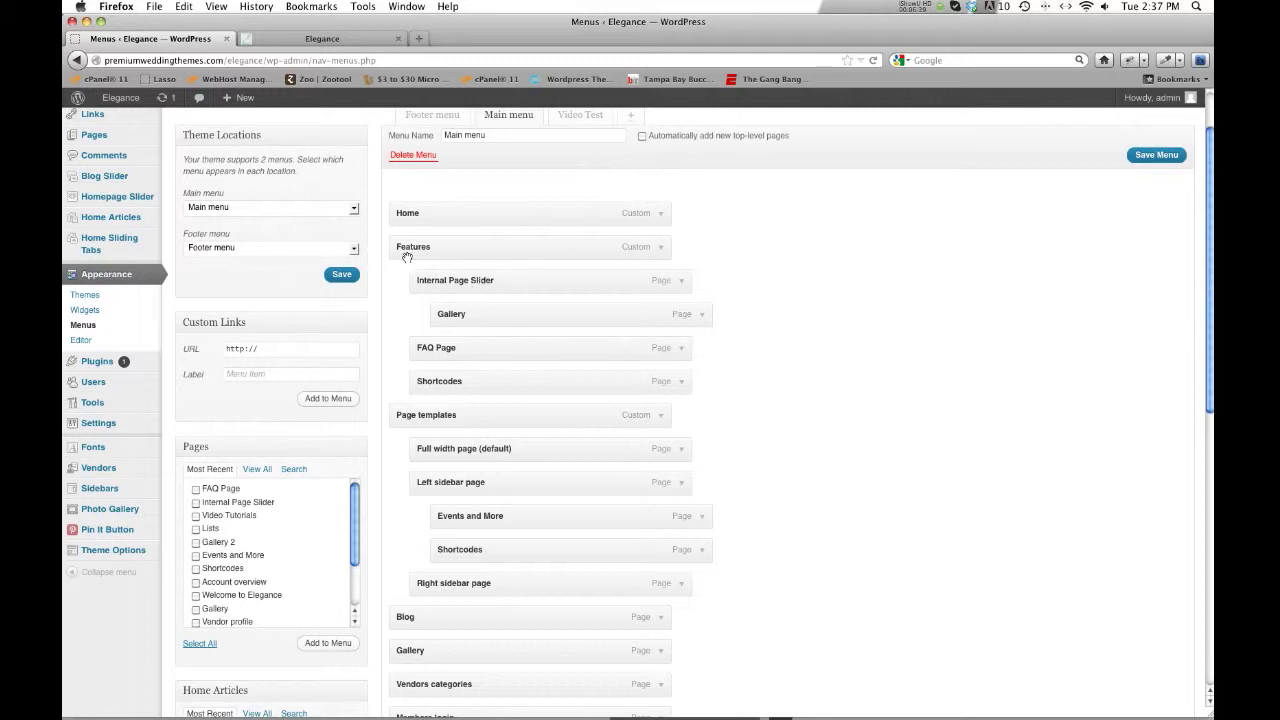
scroll(497, 265, "down", 3)
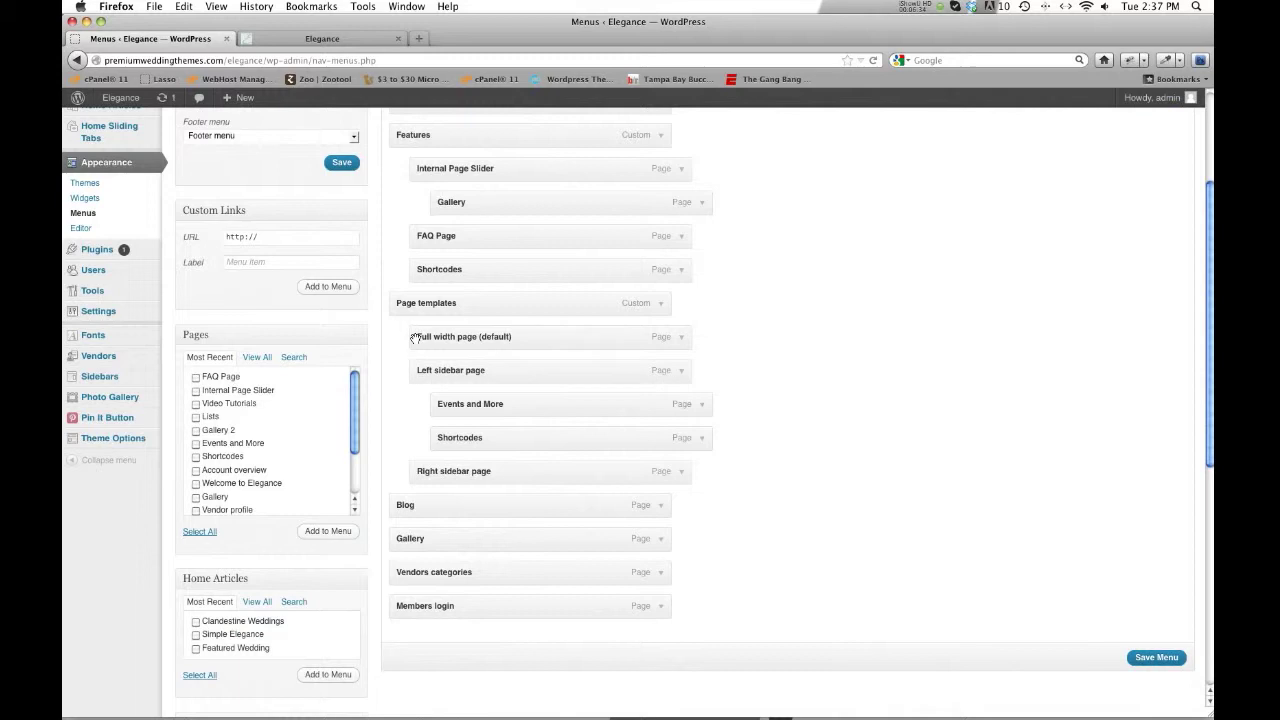
left_click(351, 41)
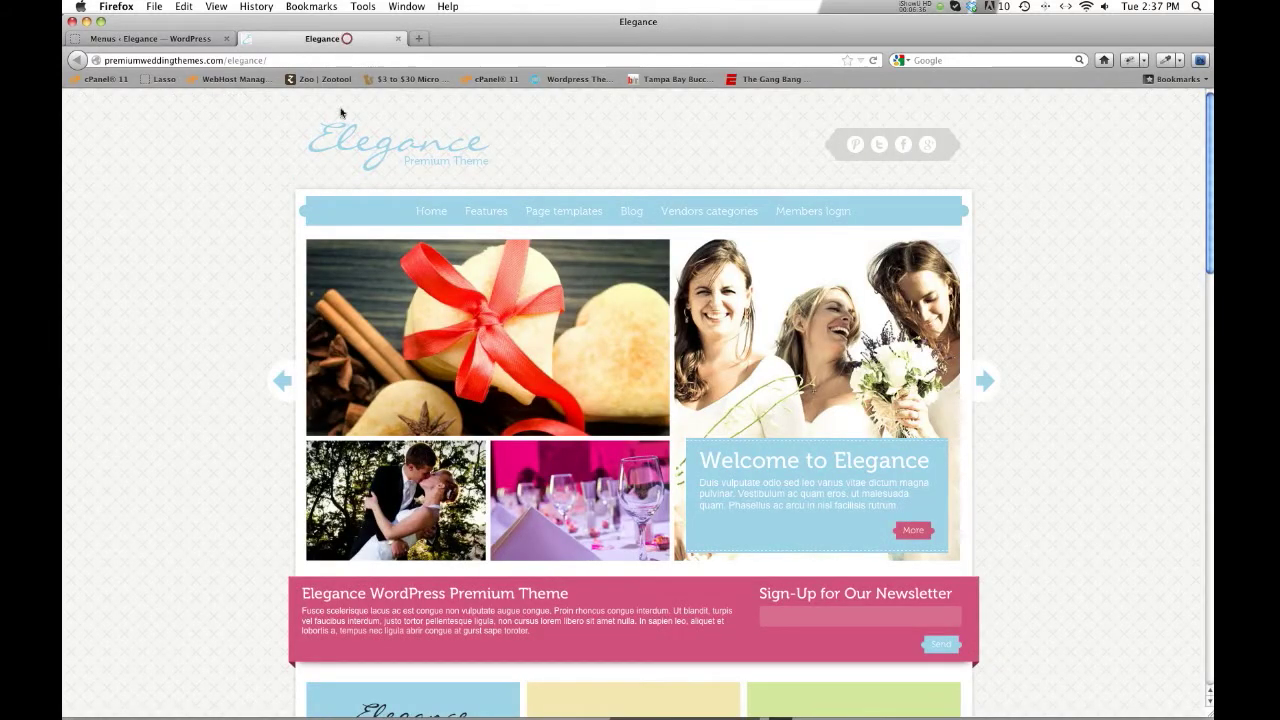
mouse_move(574, 215)
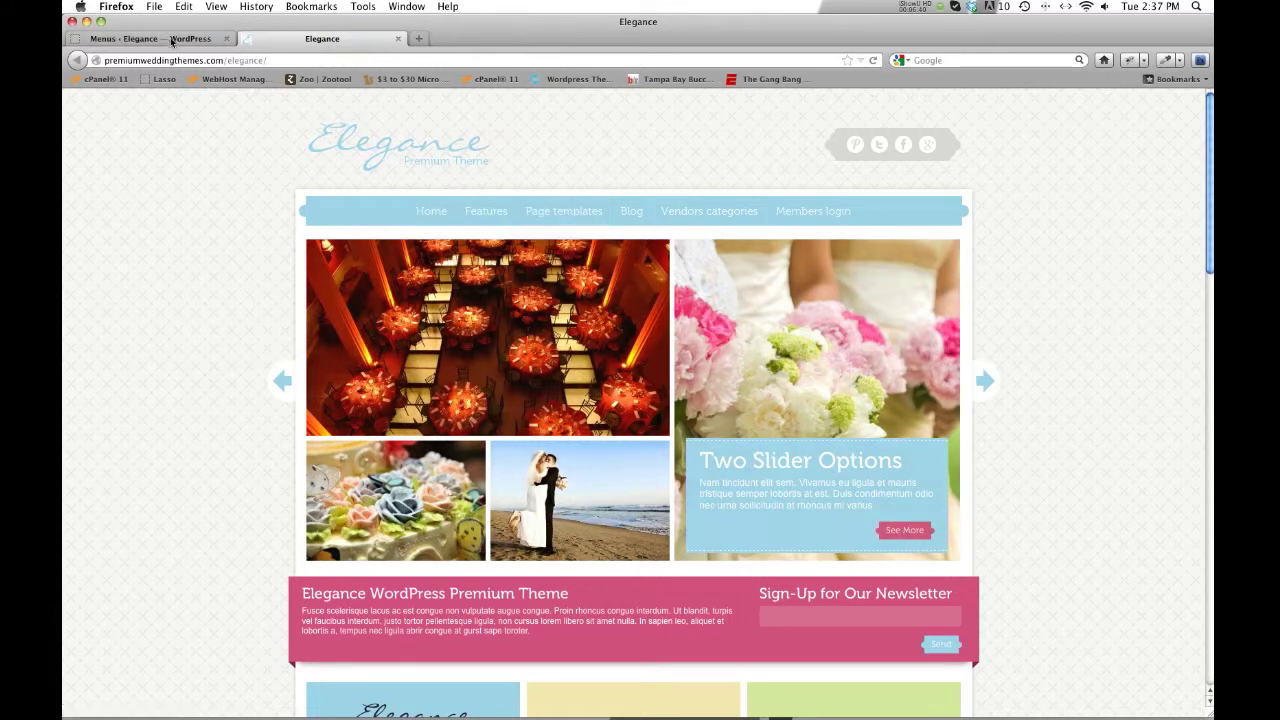
Step: Move Members login above Vendors categories in the Main menu and save the menu
left_click(170, 38)
scroll(447, 249, "up", 1)
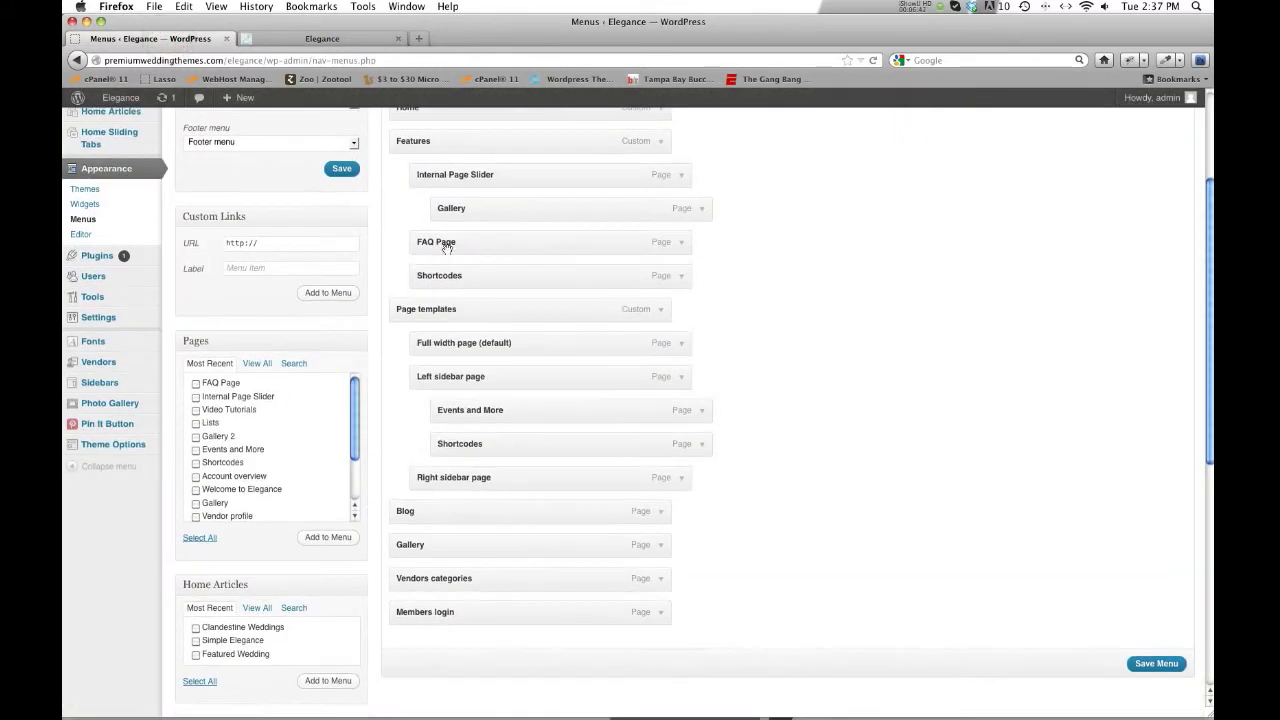
left_click_drag(423, 343, 421, 345)
mouse_move(433, 352)
left_mouse_down()
mouse_move(387, 345)
mouse_move(423, 346)
mouse_move(400, 376)
mouse_move(426, 363)
mouse_move(407, 333)
mouse_move(411, 366)
mouse_move(412, 236)
mouse_move(455, 252)
mouse_move(417, 275)
mouse_move(414, 342)
mouse_move(391, 343)
mouse_move(423, 343)
left_mouse_up()
left_click_drag(463, 617, 435, 540)
left_click(463, 544)
left_click(1155, 663)
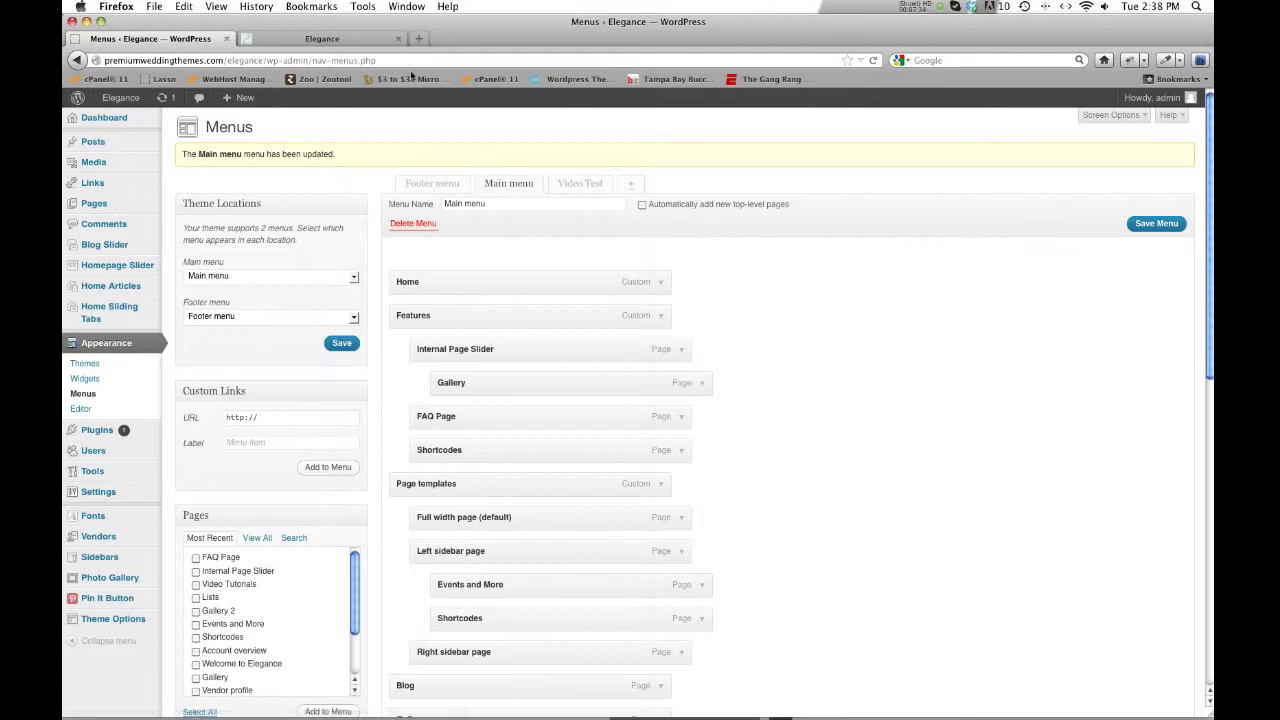
Step: Open the Blog page on the live site and examine its navigation bar and the sidebar's Menu widget
left_click(336, 40)
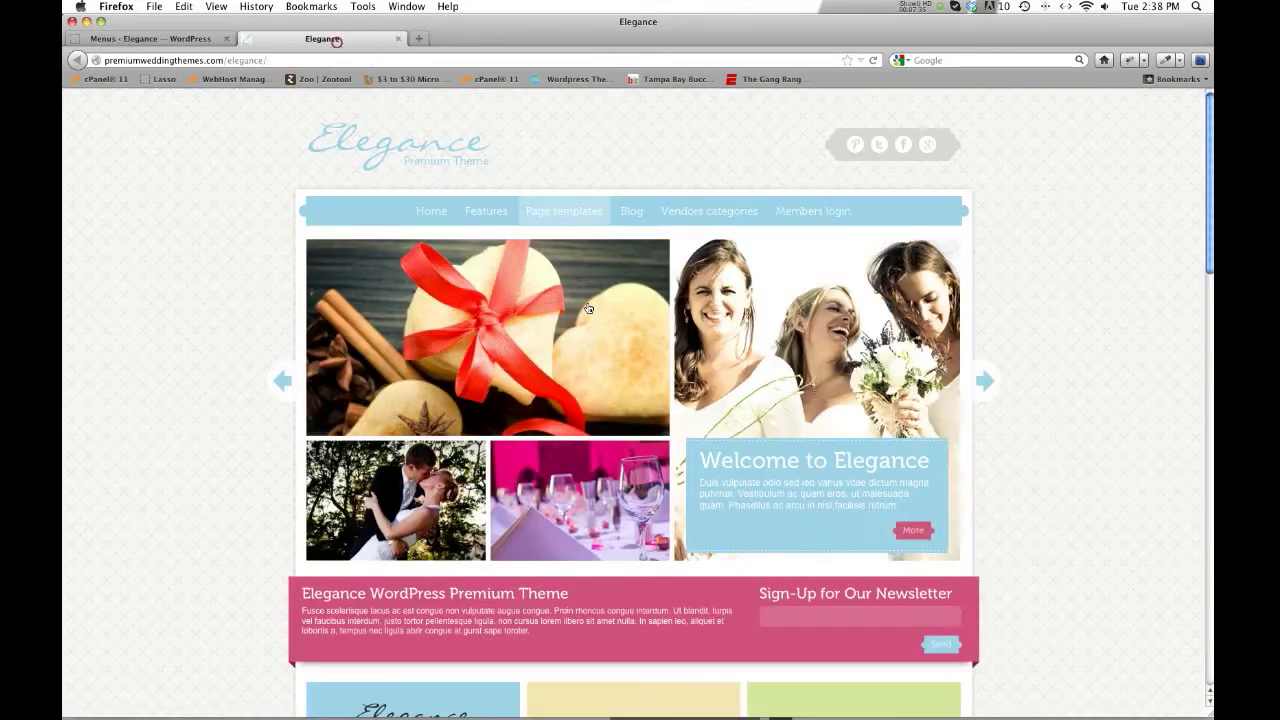
left_click(628, 211)
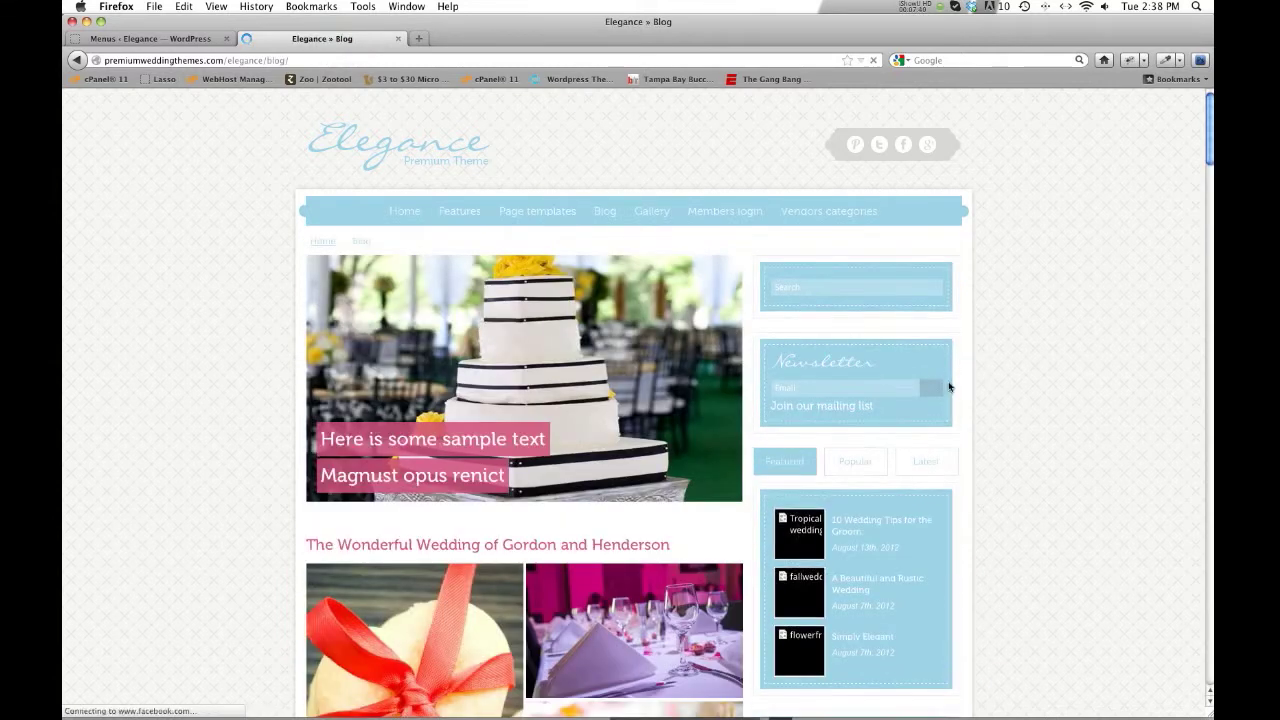
scroll(965, 379, "down", 4)
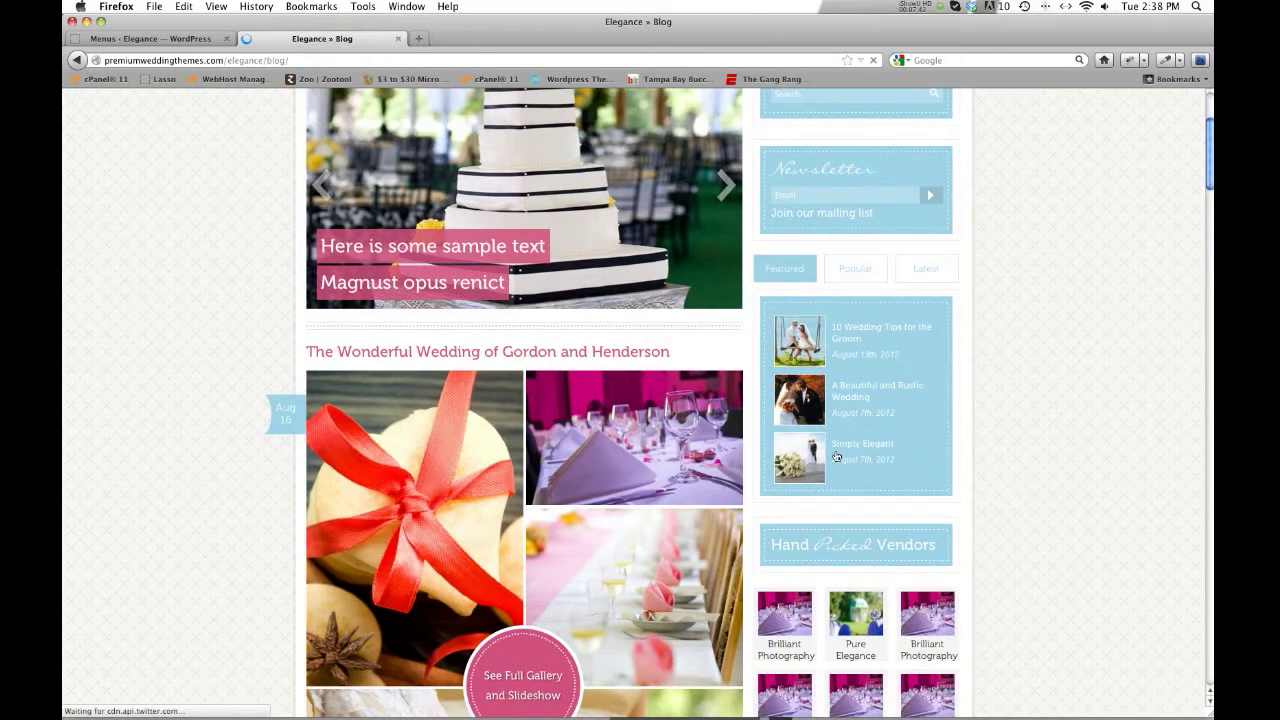
scroll(835, 450, "down", 10)
scroll(883, 420, "down", 5)
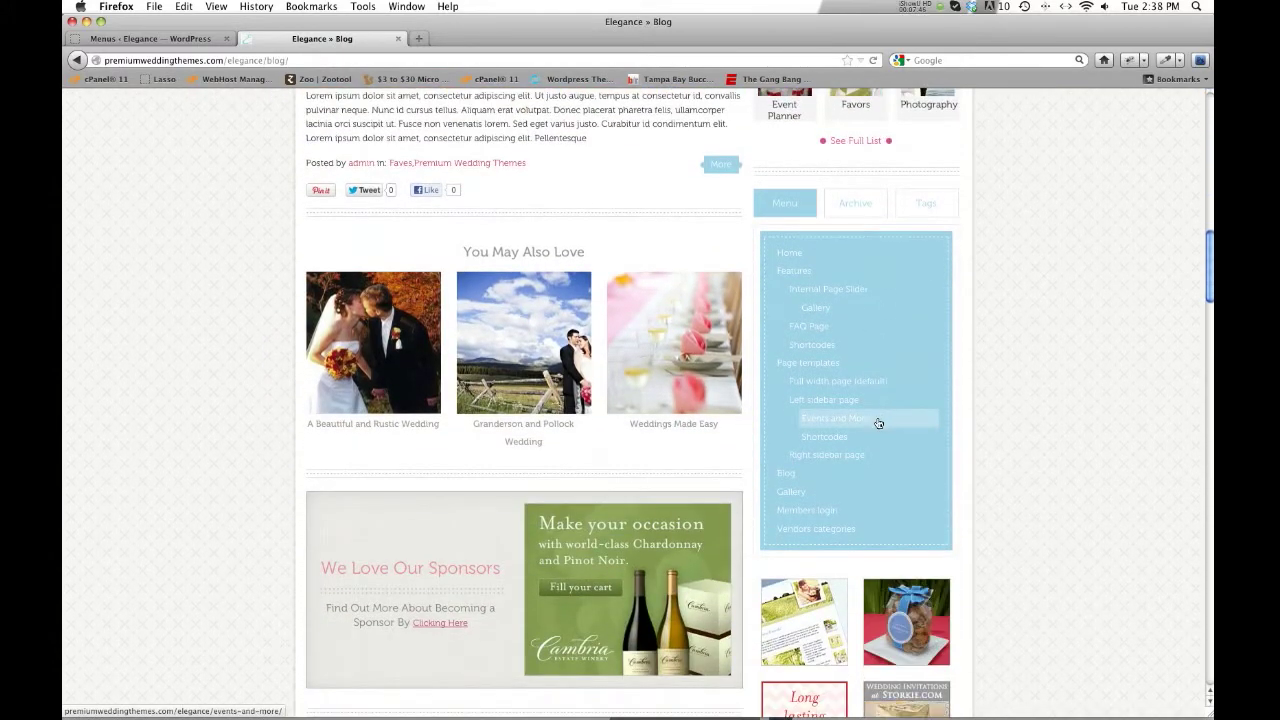
Step: Examine the Custom menu widget and its nested items further down the live Blog page's sidebar
scroll(878, 424, "down", 5)
scroll(872, 428, "down", 10)
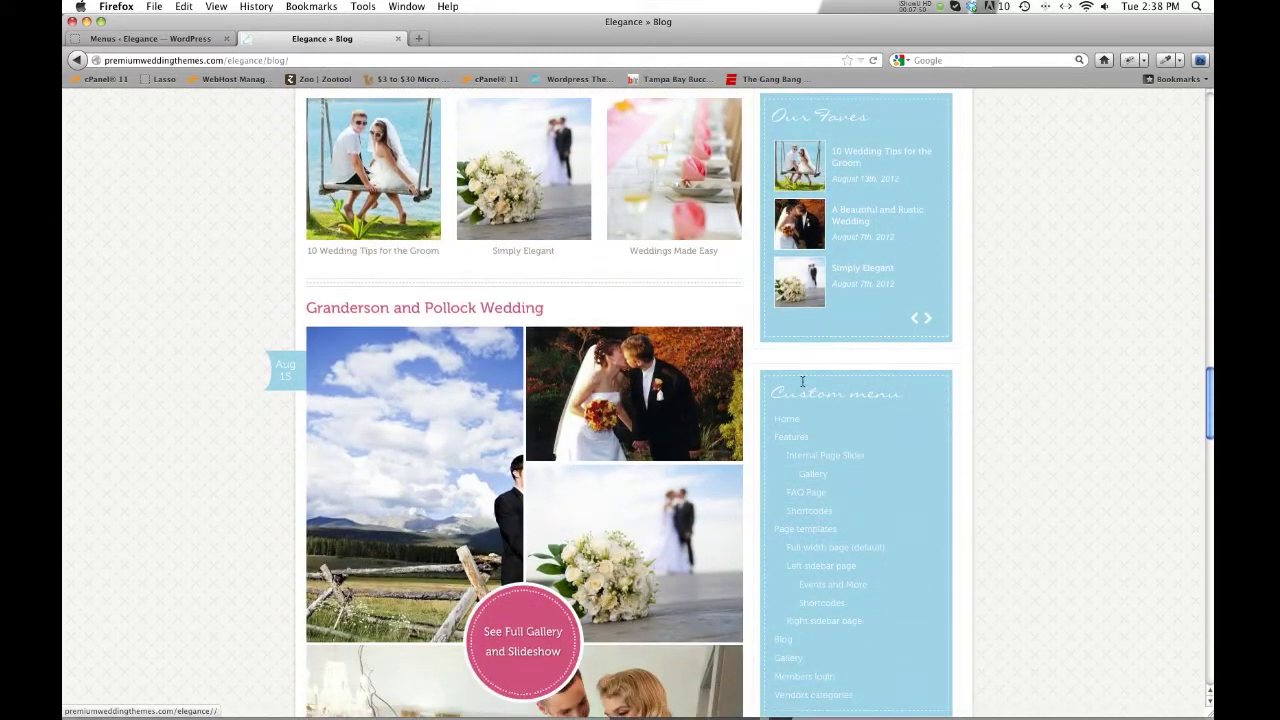
scroll(808, 440, "down", 2)
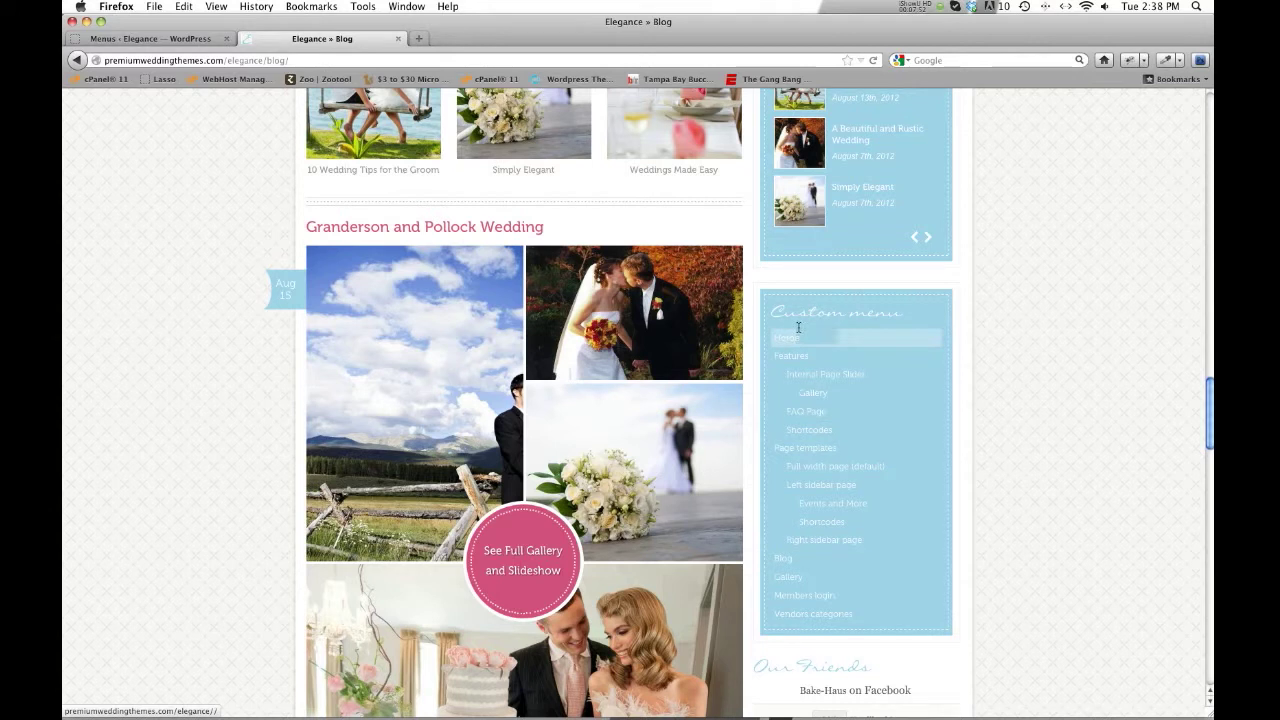
scroll(808, 600, "down", 3)
scroll(808, 552, "up", 3)
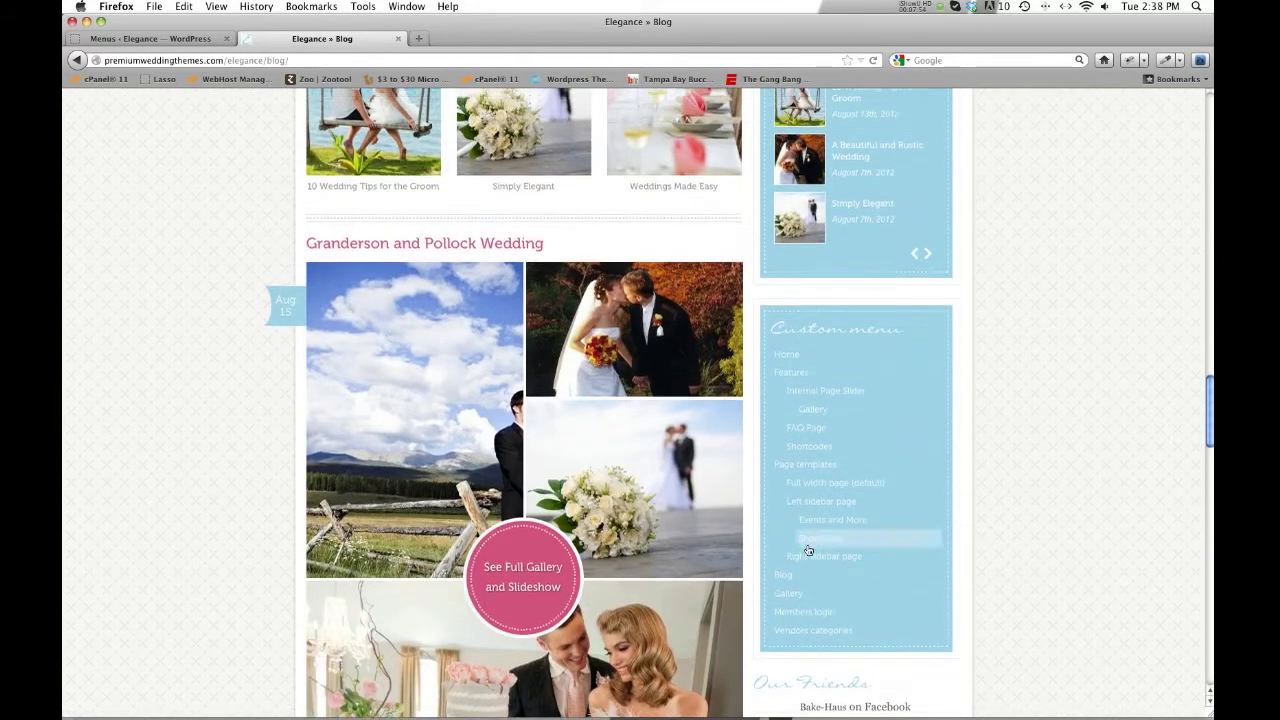
Step: In the WordPress widget settings, assign the Video Test menu to the Blog Sidebar's Custom Menu widget and save it
left_click(150, 38)
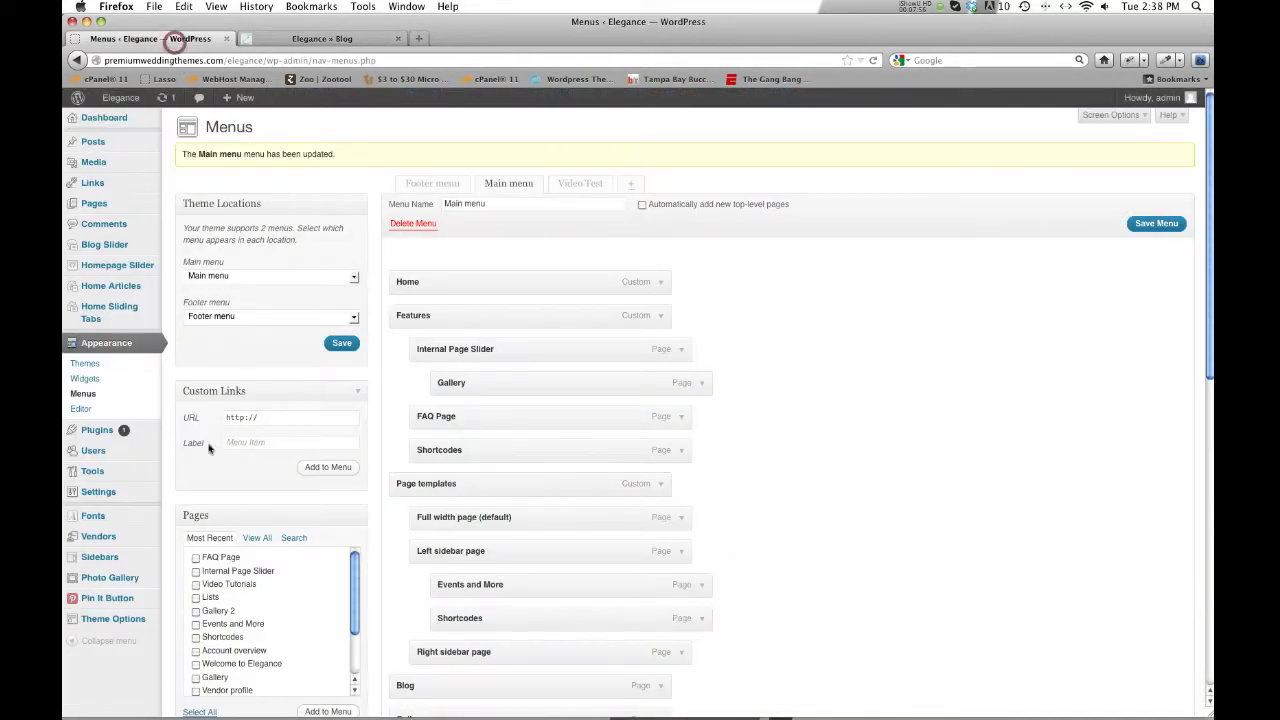
left_click(95, 380)
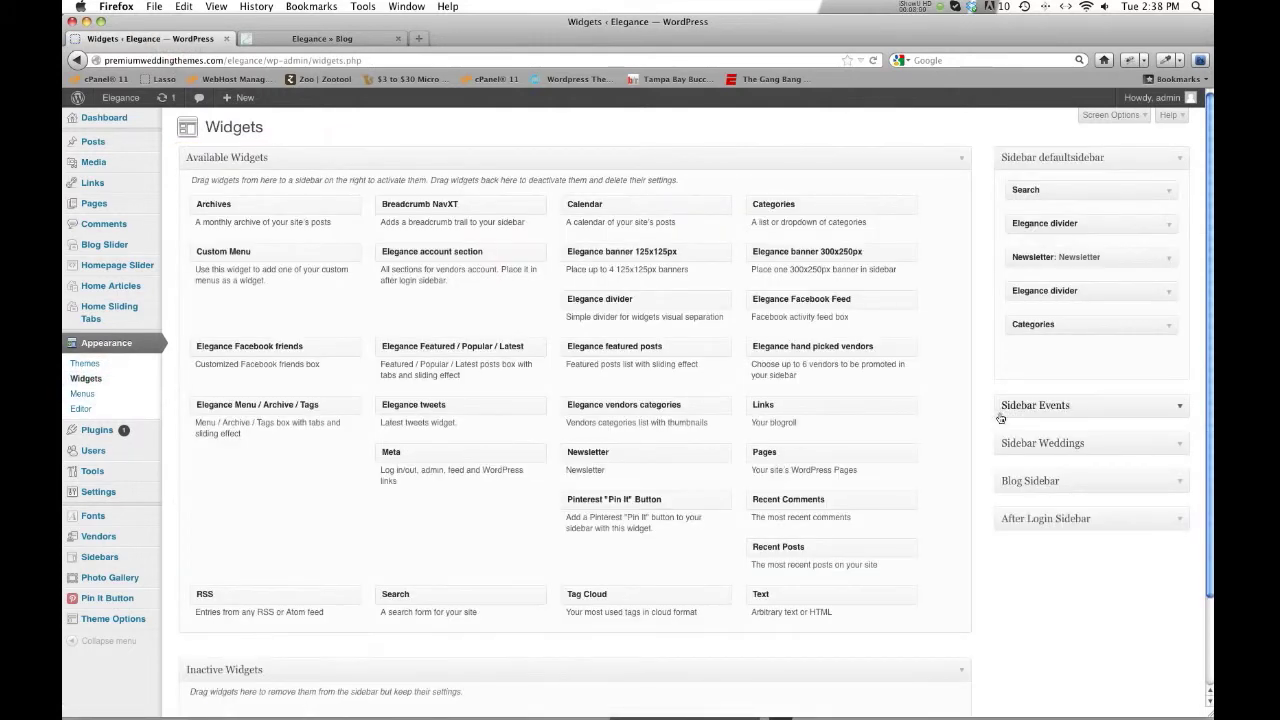
scroll(1068, 458, "down", 1)
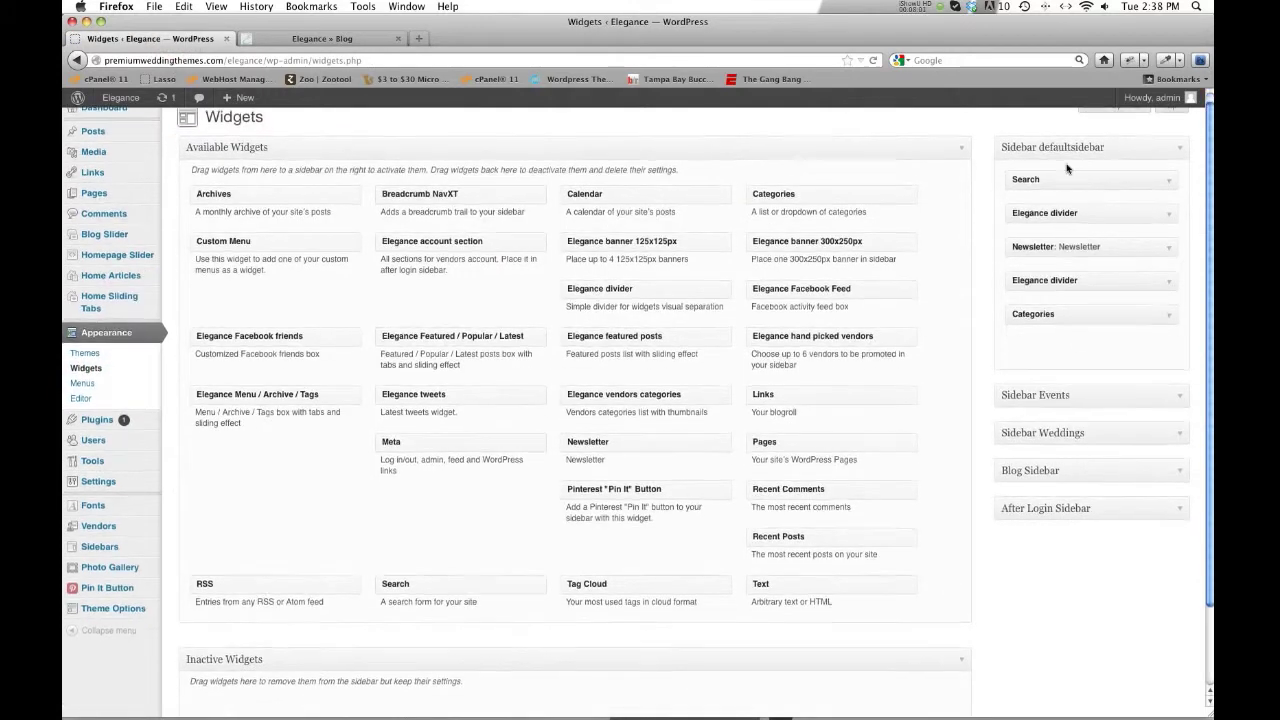
left_click(1175, 477)
scroll(1165, 472, "down", 5)
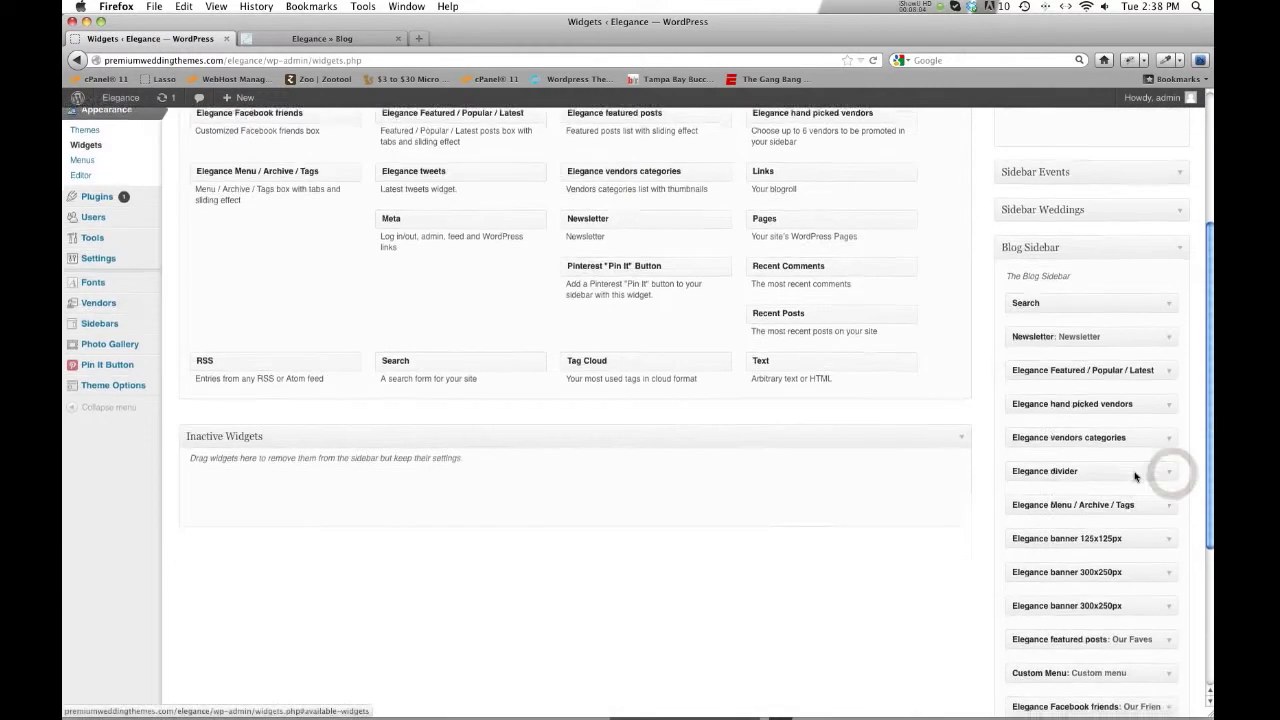
scroll(1134, 520, "down", 1)
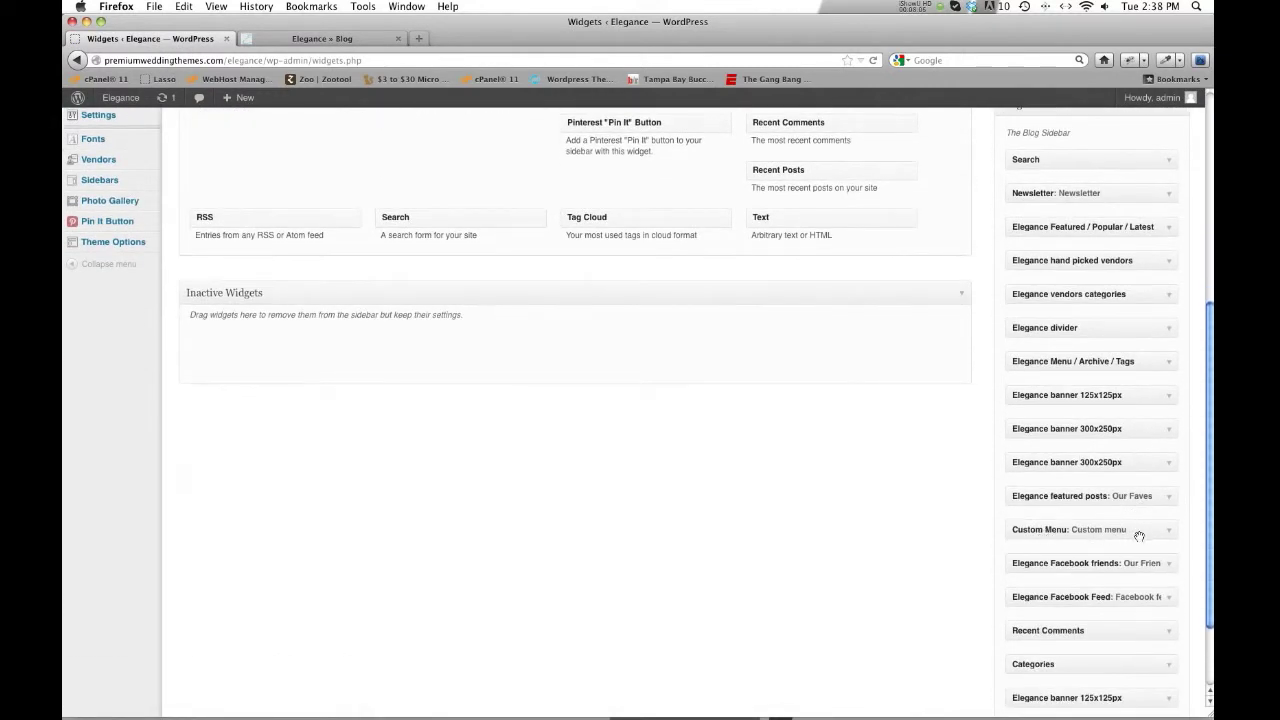
left_click(1169, 533)
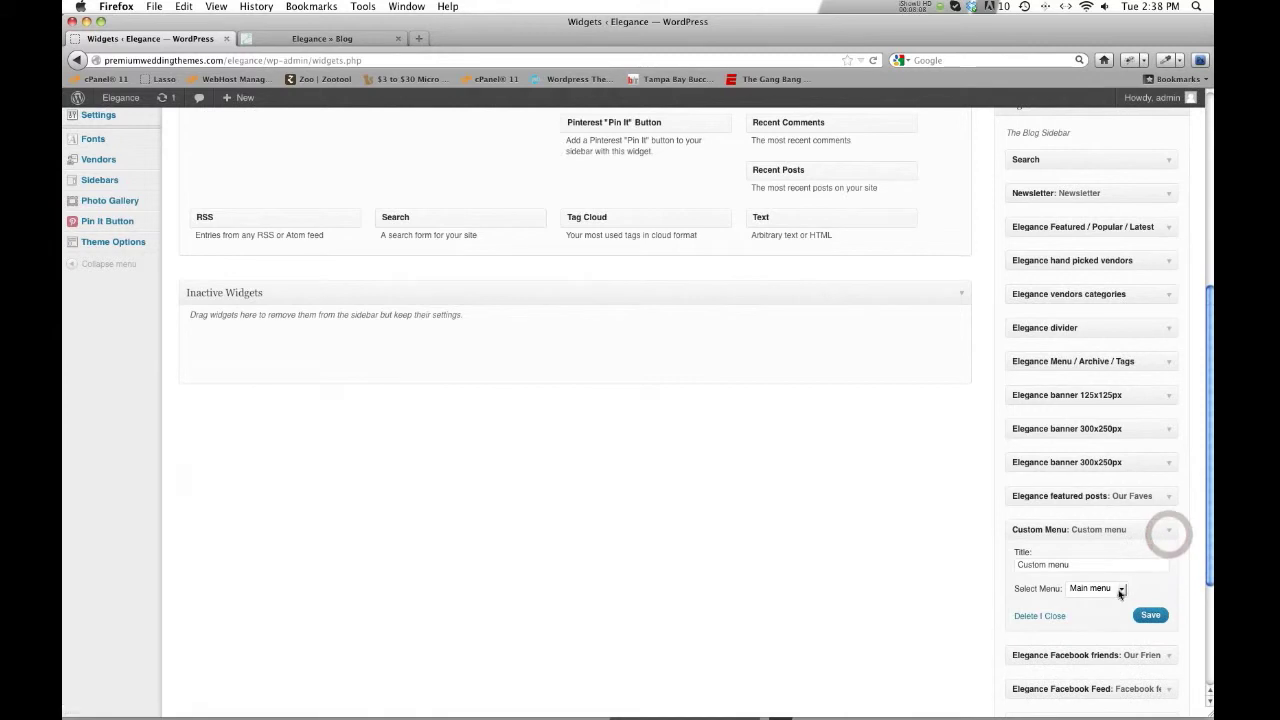
left_click(1120, 590)
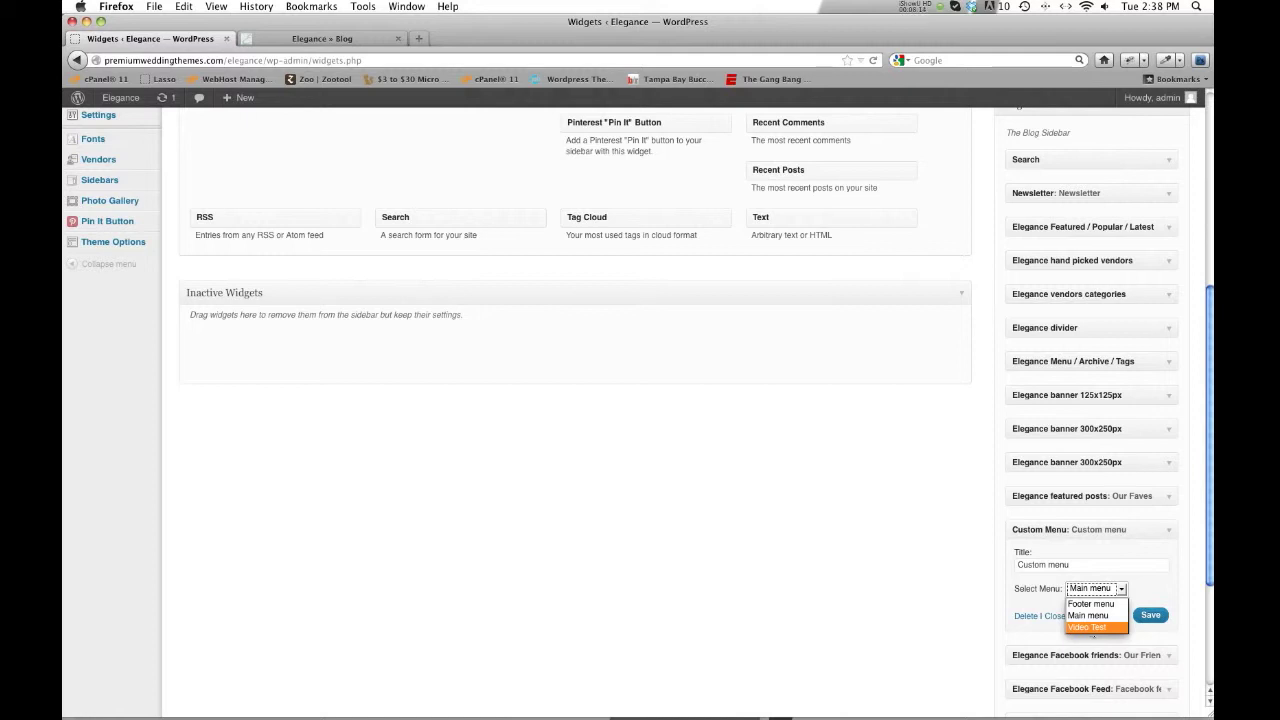
left_click(1090, 627)
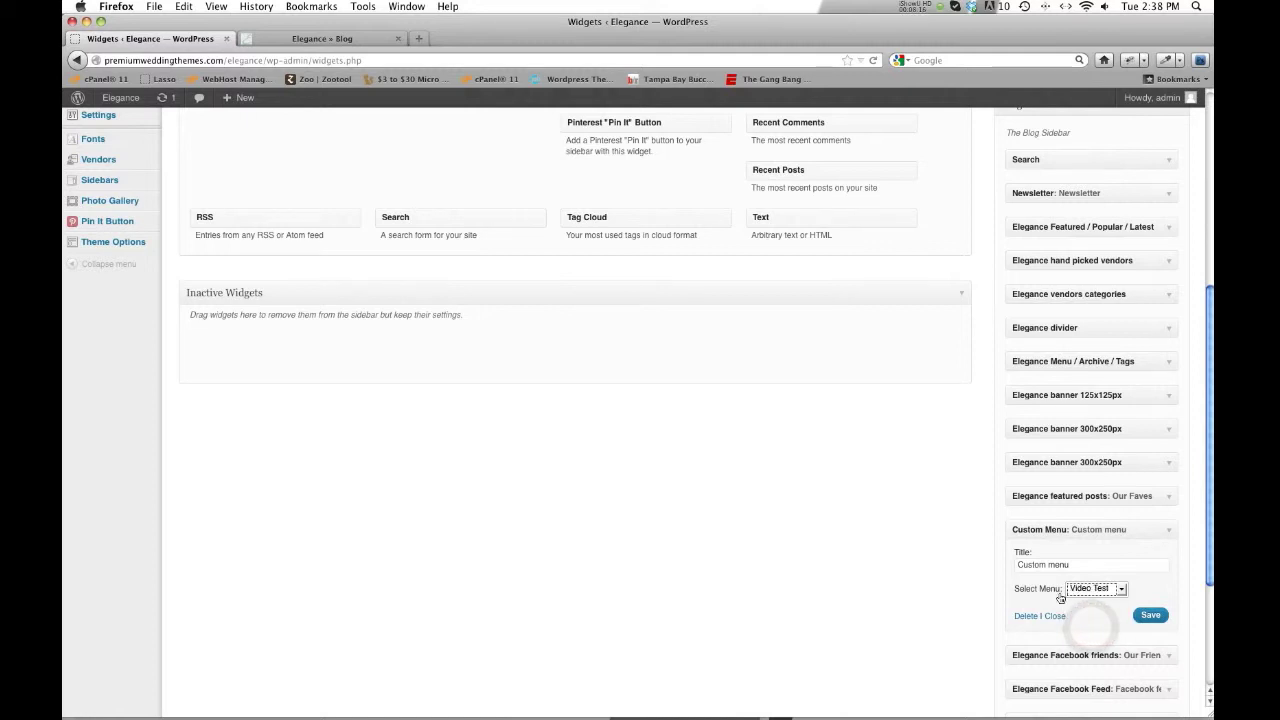
left_click(1155, 618)
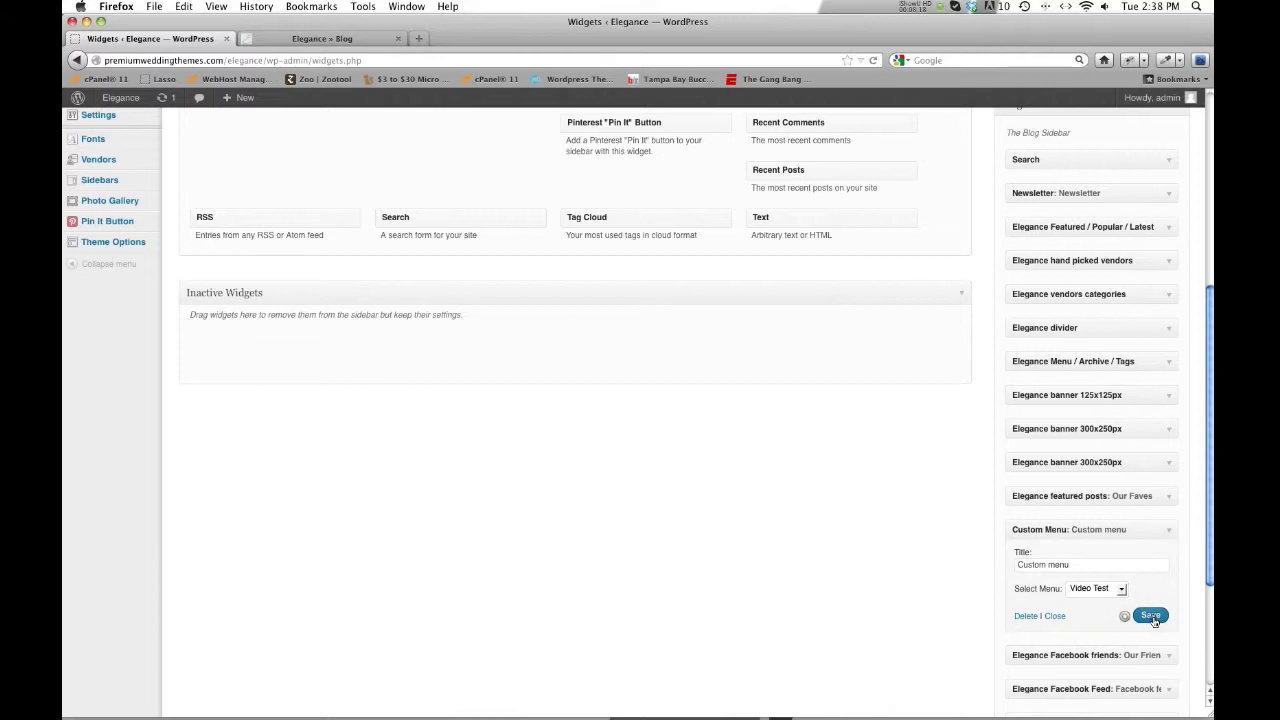
Step: Reload the live Blog page to check its Custom menu widget, and collapse that widget's settings in WordPress
left_click(309, 38)
left_click(873, 60)
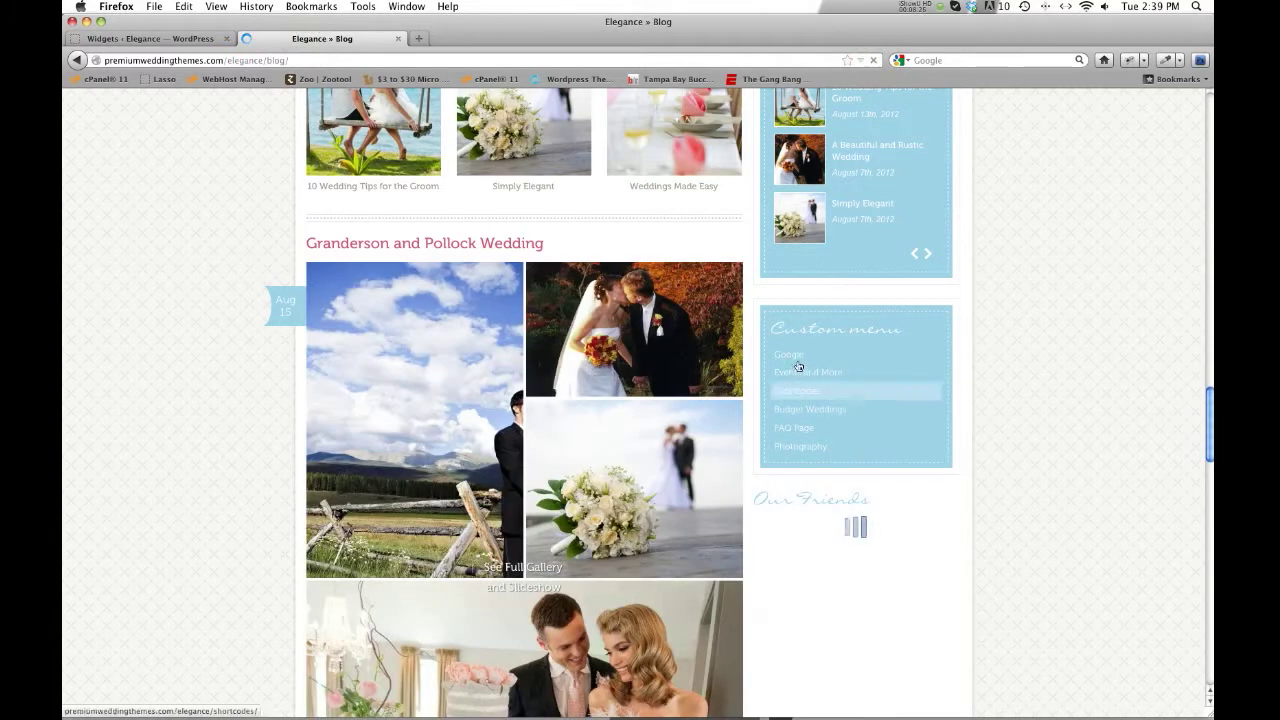
left_click(183, 40)
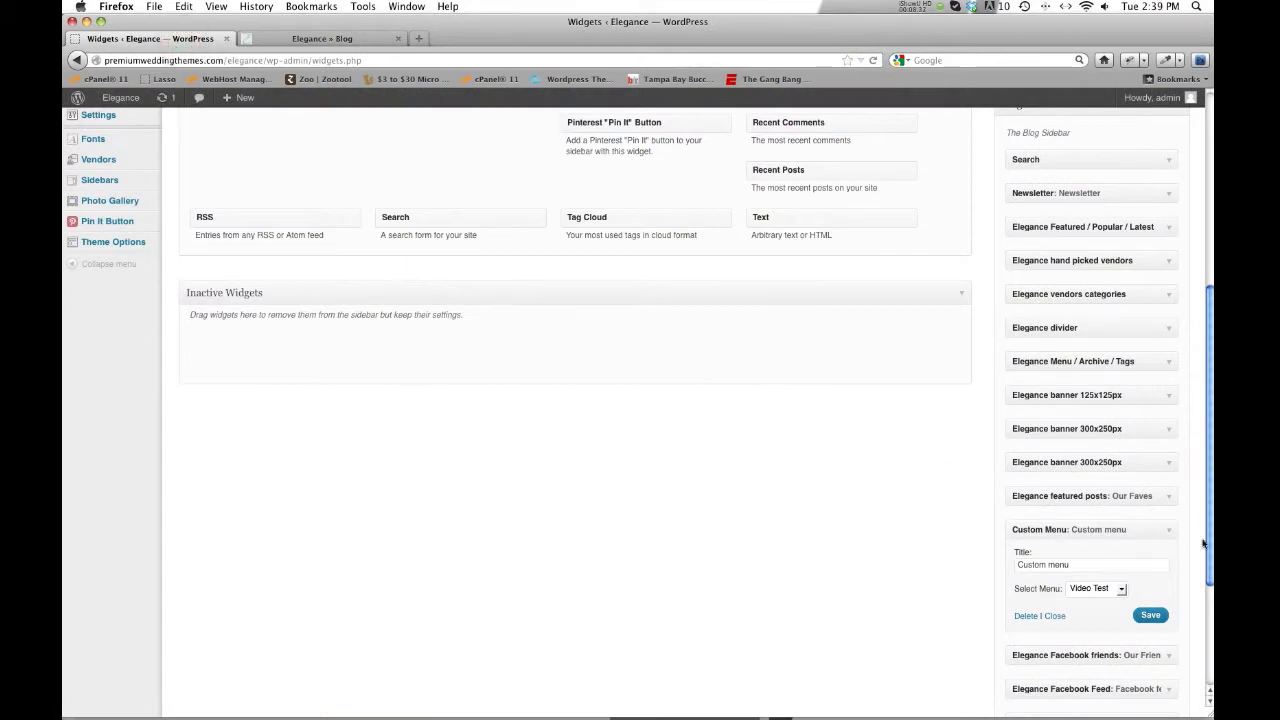
left_click(1168, 530)
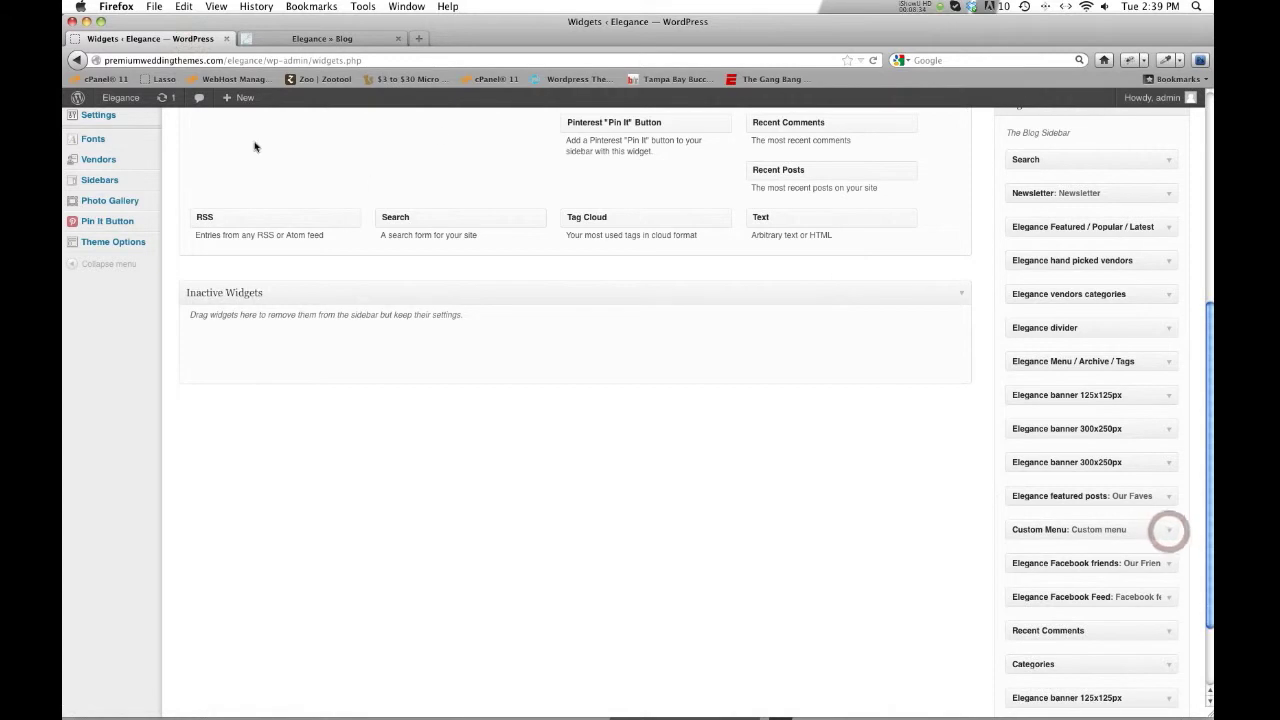
Step: Open the Left sidebar page under Page templates on the live site and examine its sidebar widgets
left_click(363, 42)
scroll(612, 230, "up", 5)
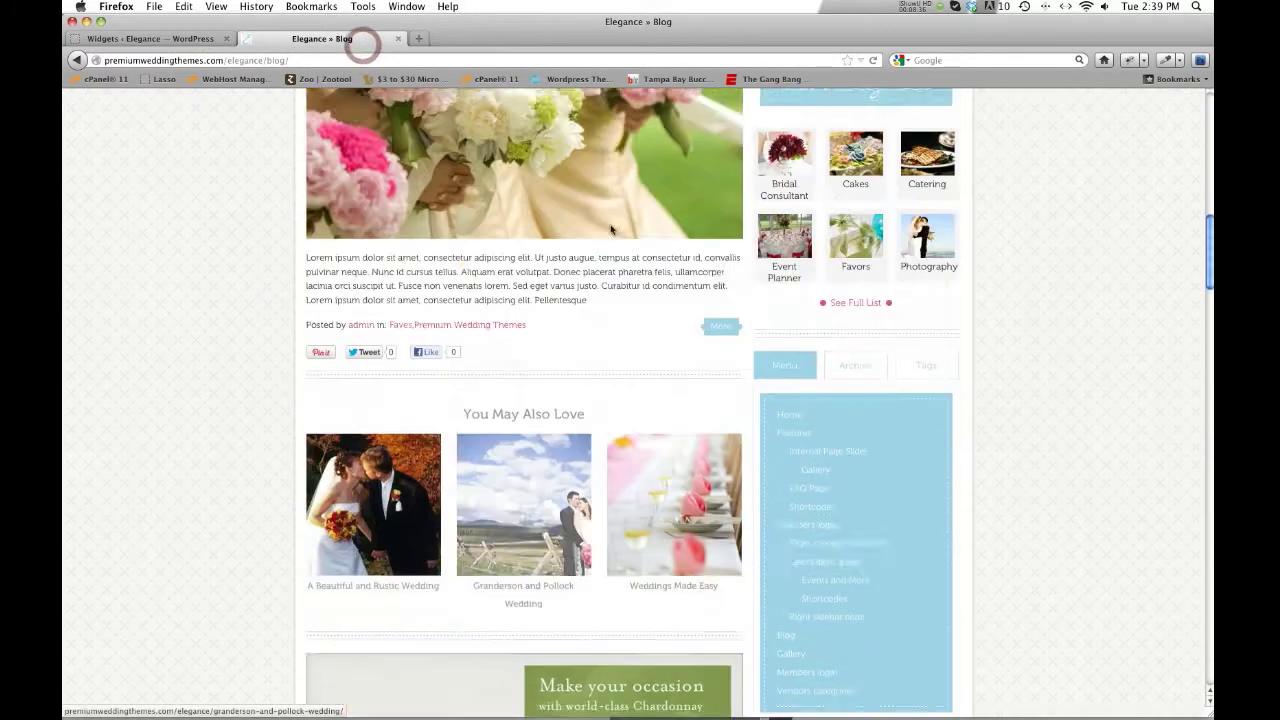
scroll(612, 230, "up", 10)
mouse_move(520, 222)
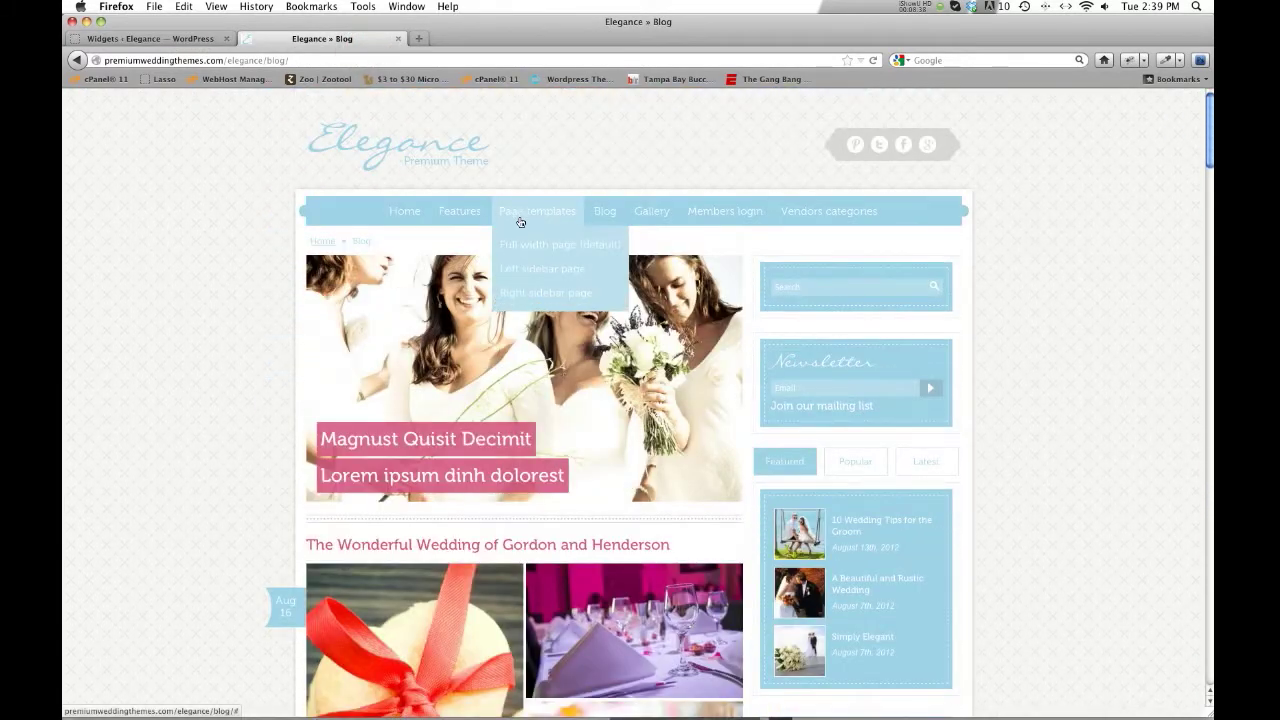
left_click(537, 265)
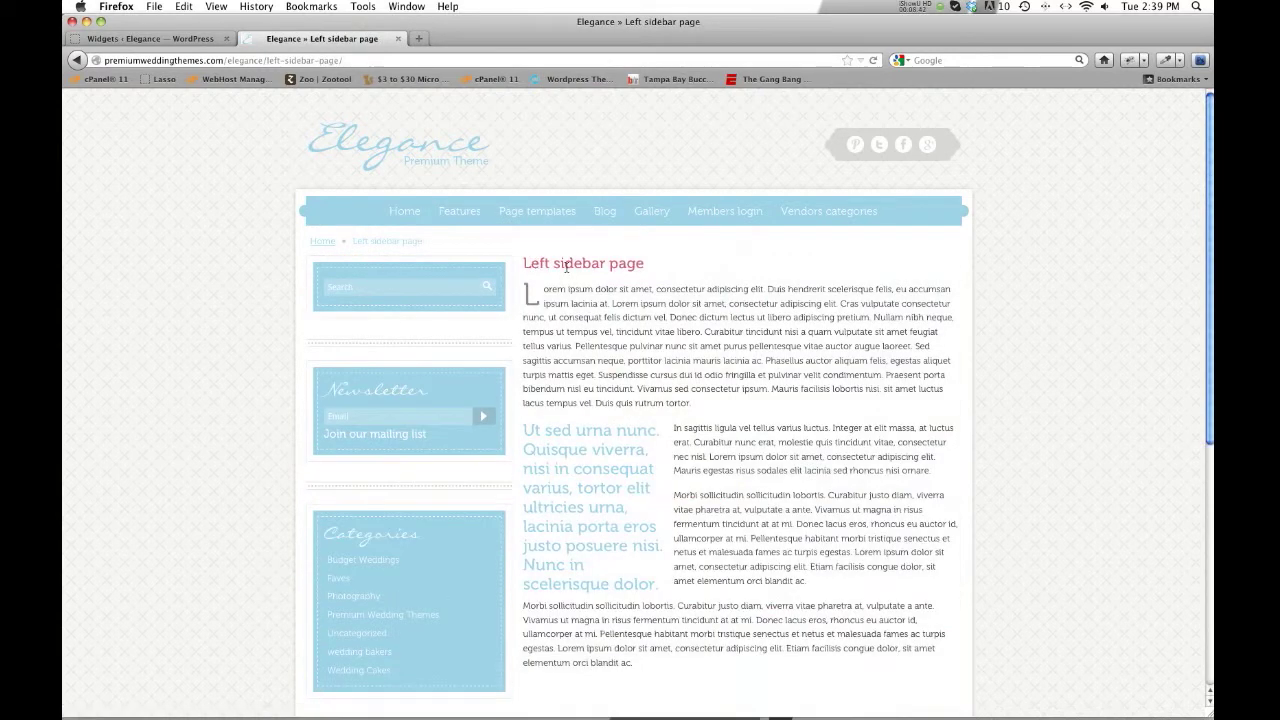
scroll(417, 440, "down", 5)
scroll(423, 437, "up", 5)
scroll(494, 311, "down", 3)
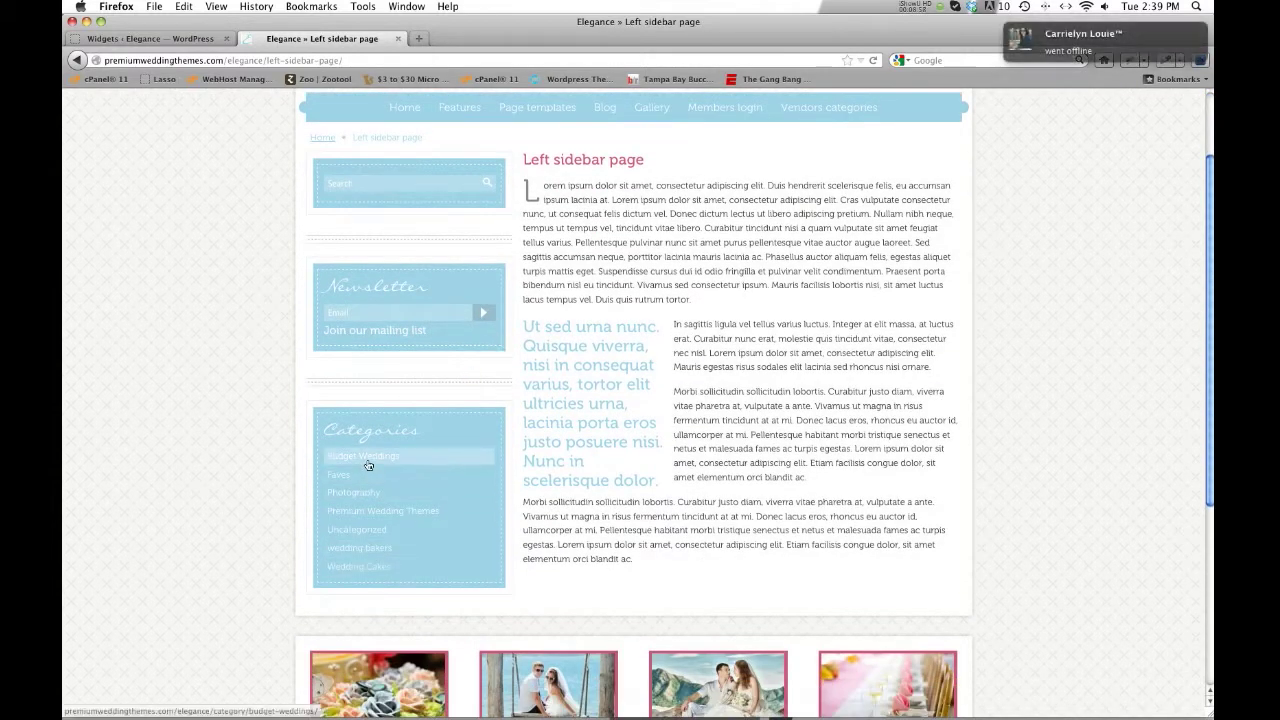
scroll(364, 420, "up", 3)
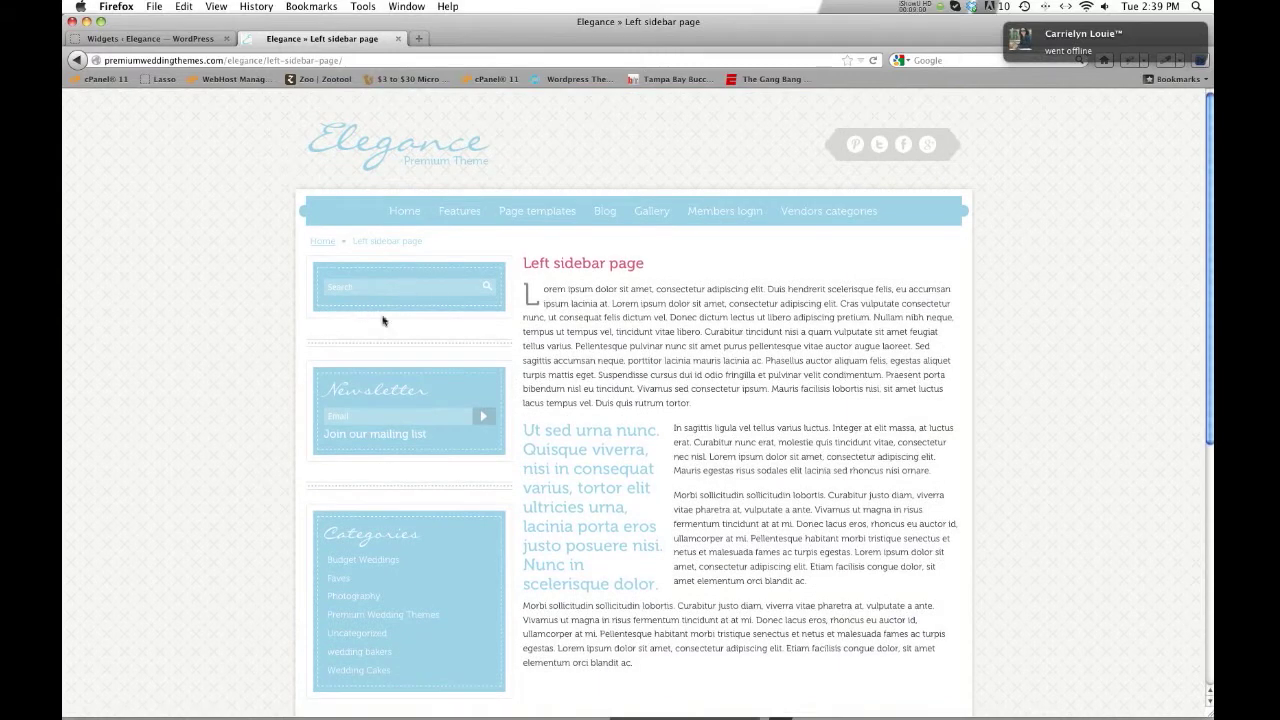
Step: Add a Custom Menu widget below Categories in Sidebar defaultsidebar, select the Video Test menu, title it "Help Menu" and save it
left_click(200, 38)
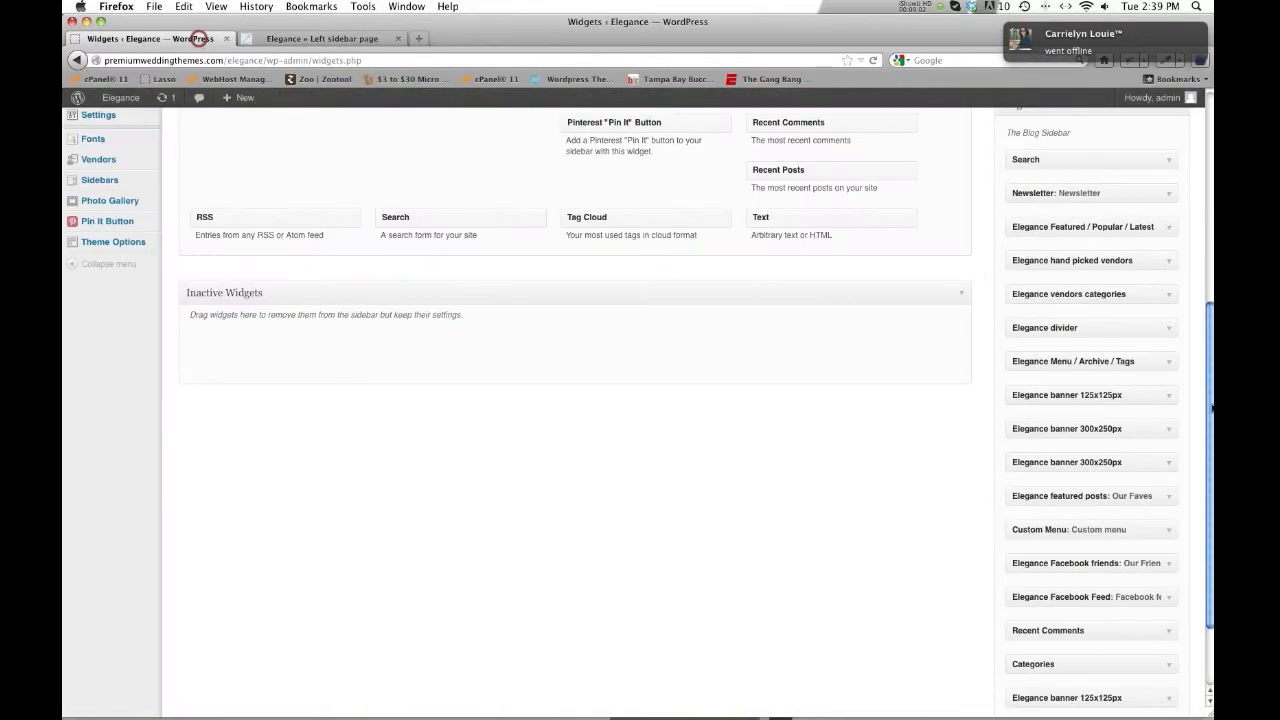
scroll(1150, 290, "up", 5)
left_click(1174, 253)
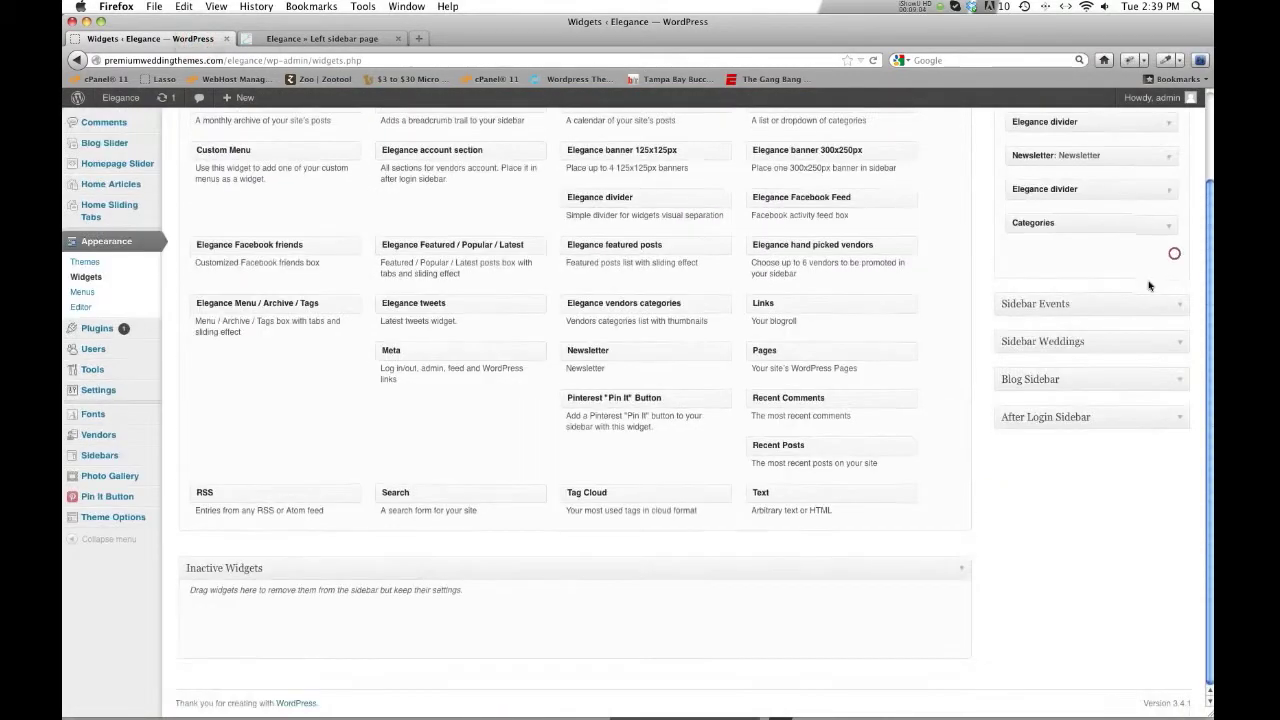
scroll(1149, 286, "up", 2)
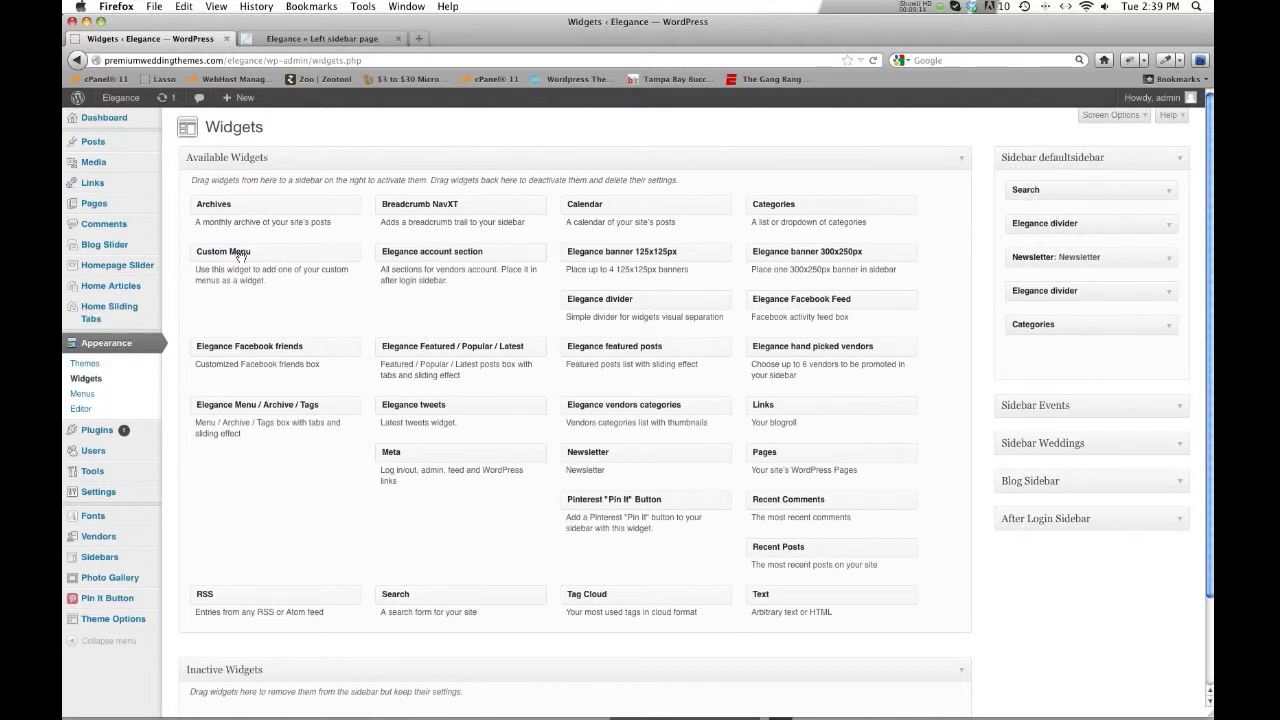
left_click_drag(240, 252, 1060, 362)
left_click(1122, 419)
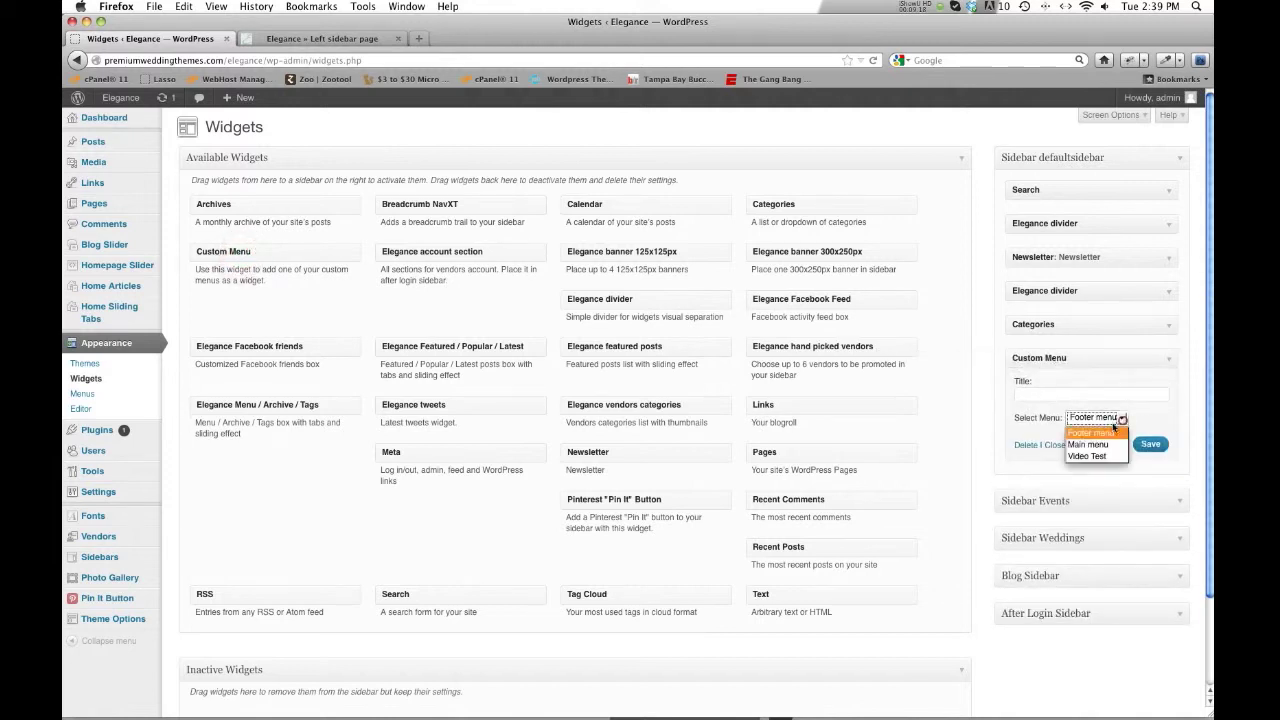
left_click(1100, 433)
left_click(1044, 399)
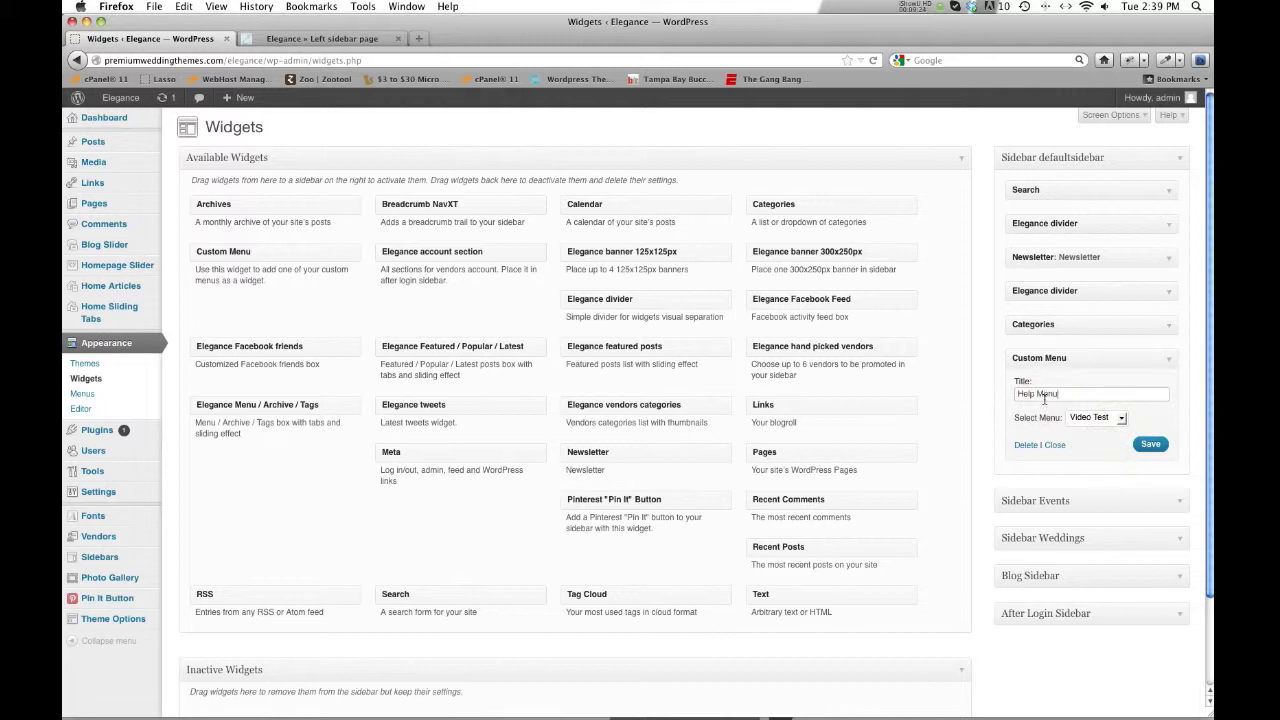
Step: Reload the live Left sidebar page and check the Help Menu widget below Categories
left_click(355, 43)
left_click(872, 60)
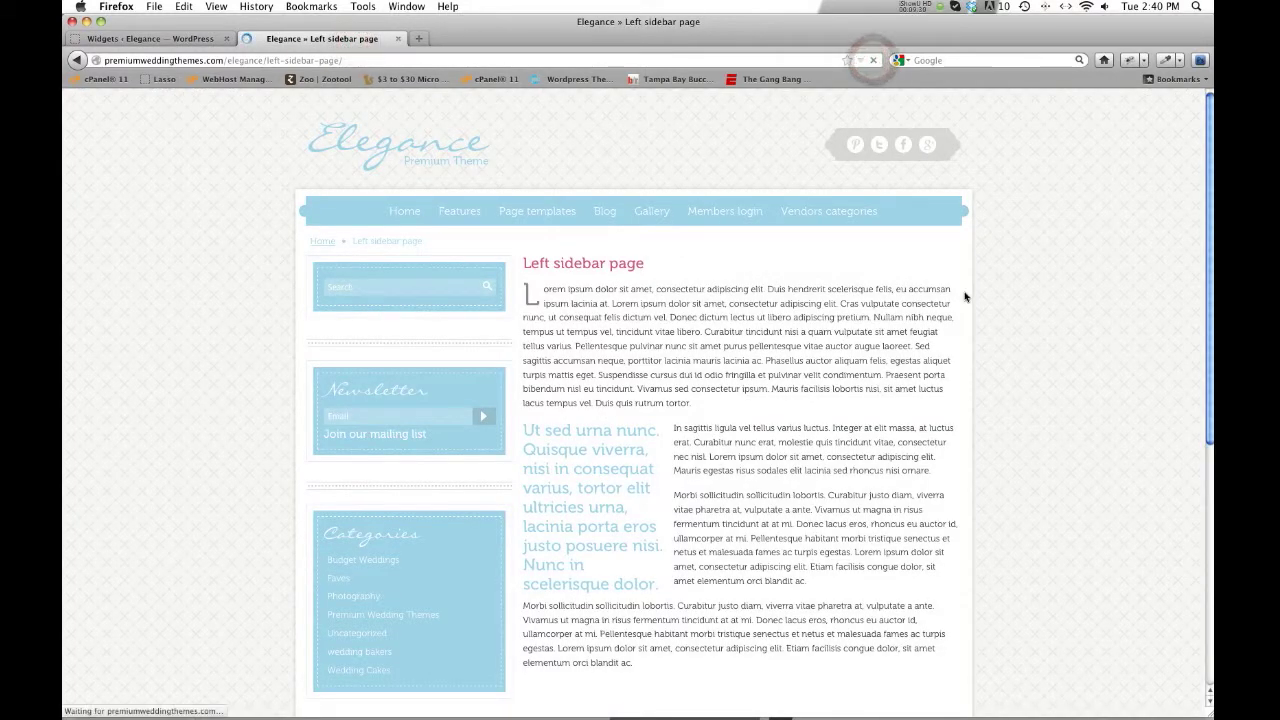
key("XF86AudioLowerVolume")
scroll(1120, 366, "down", 5)
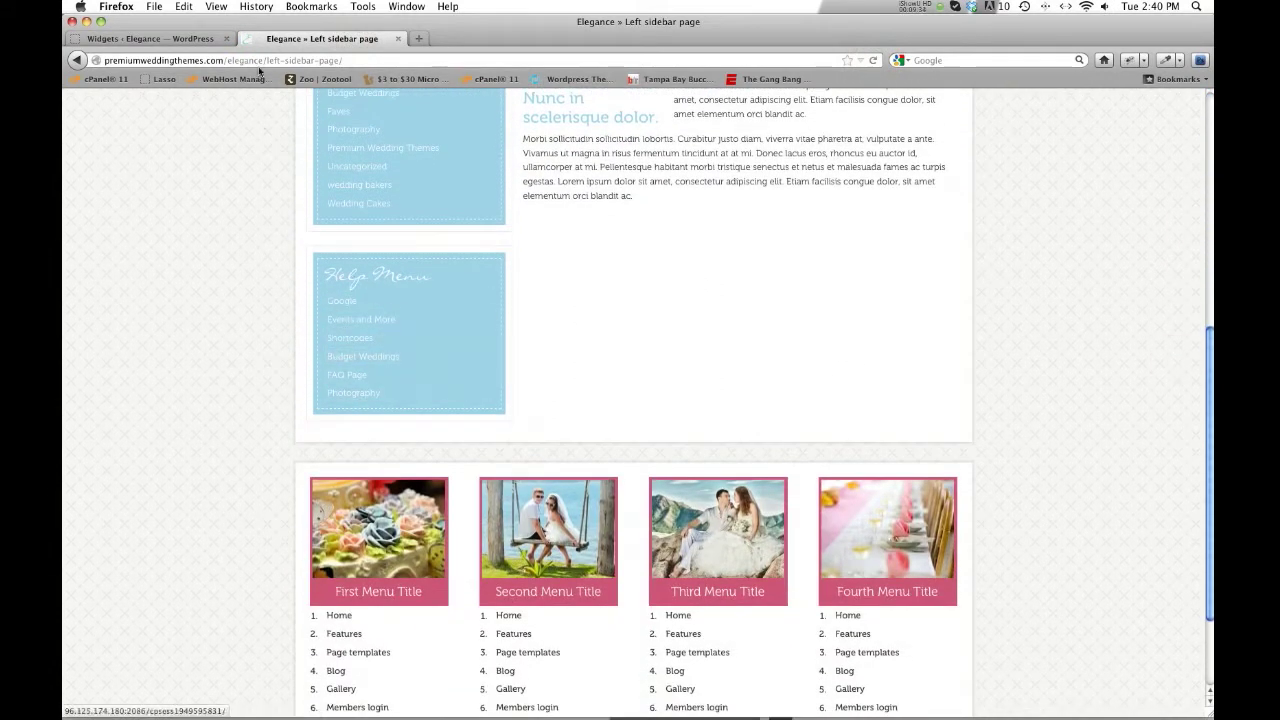
Step: Close the Help Menu widget's settings and move the widget above Newsletter in Sidebar defaultsidebar
left_click(180, 38)
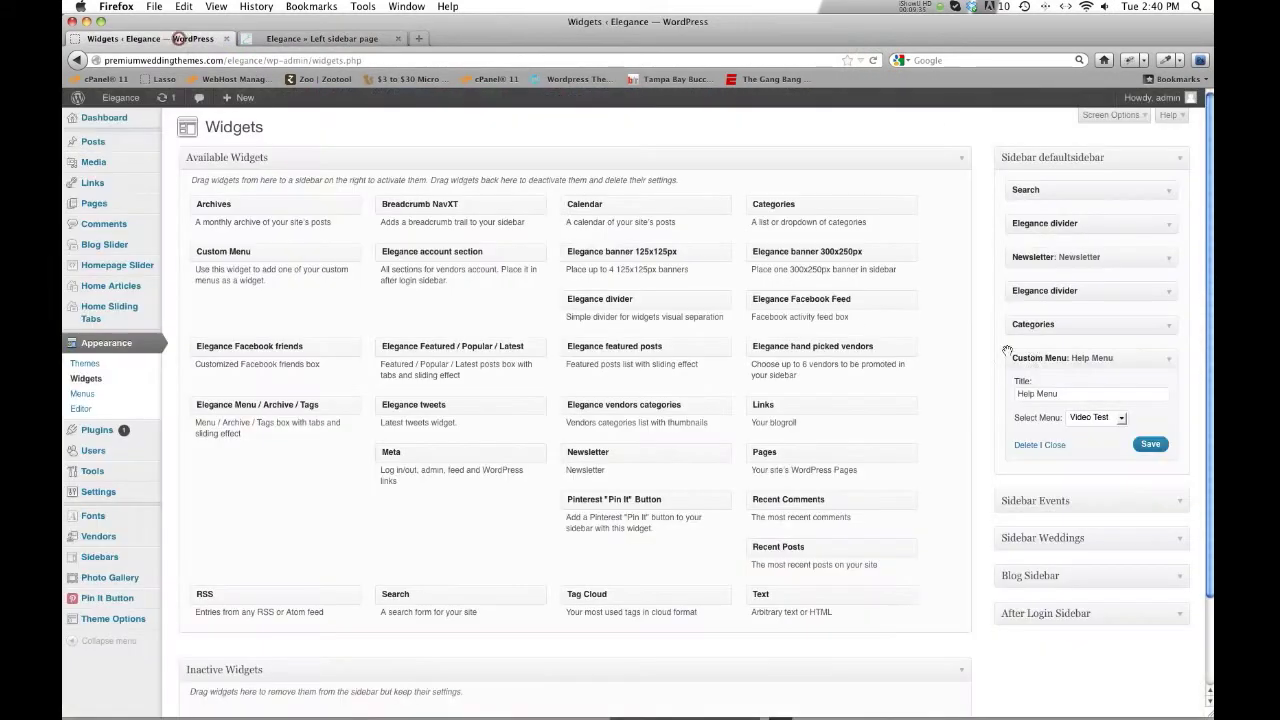
left_click(1054, 444)
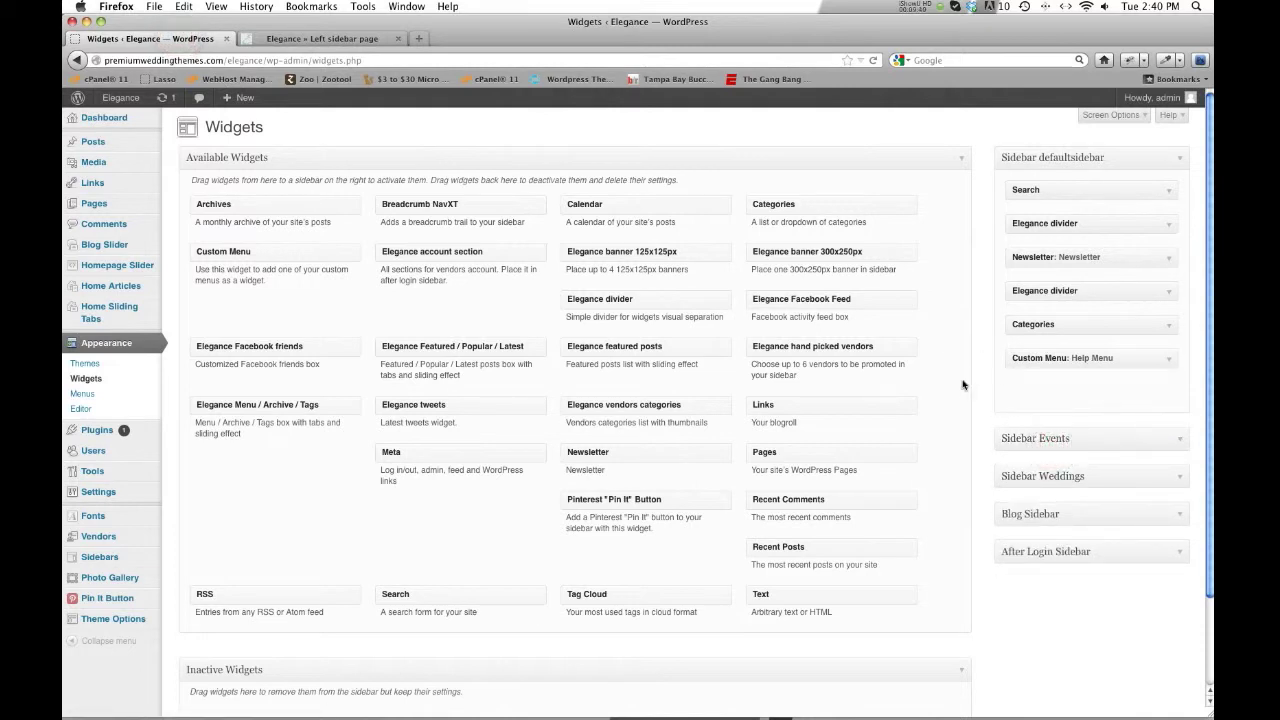
left_click_drag(1063, 362, 1057, 255)
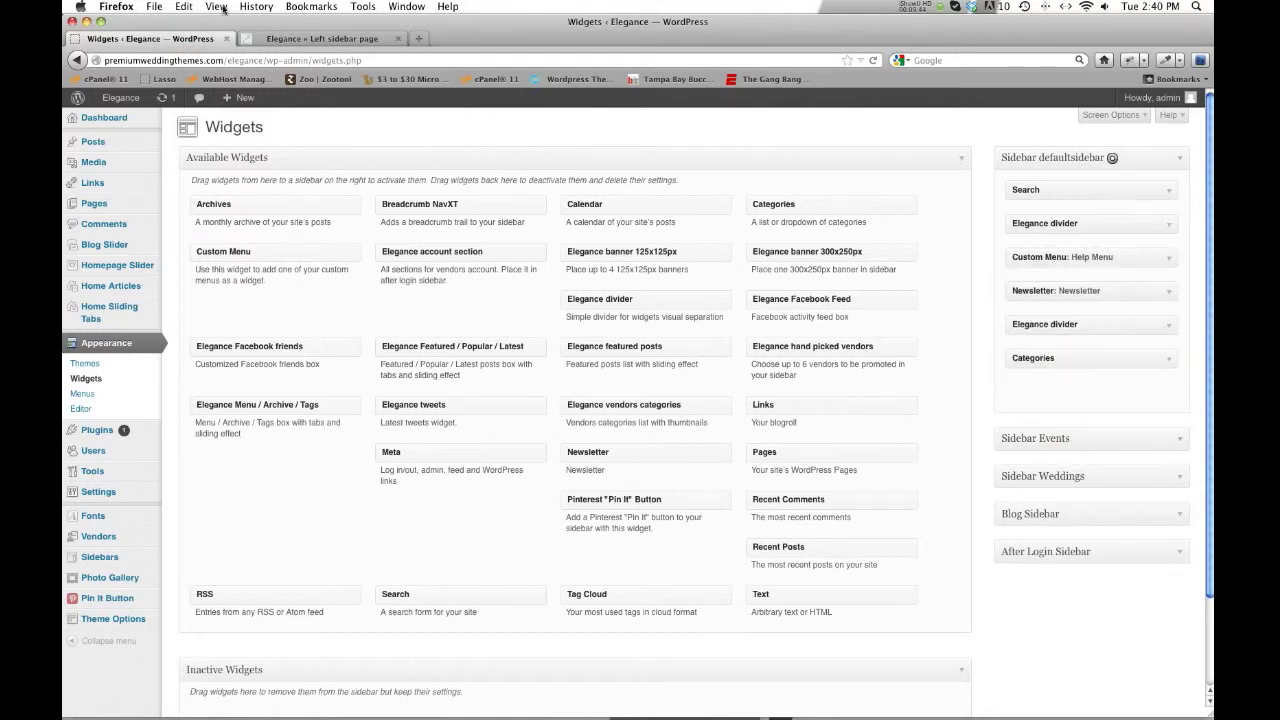
Step: Reload the live Left sidebar page and compare its widget order with Sidebar defaultsidebar in WordPress
left_click(290, 38)
left_click(875, 61)
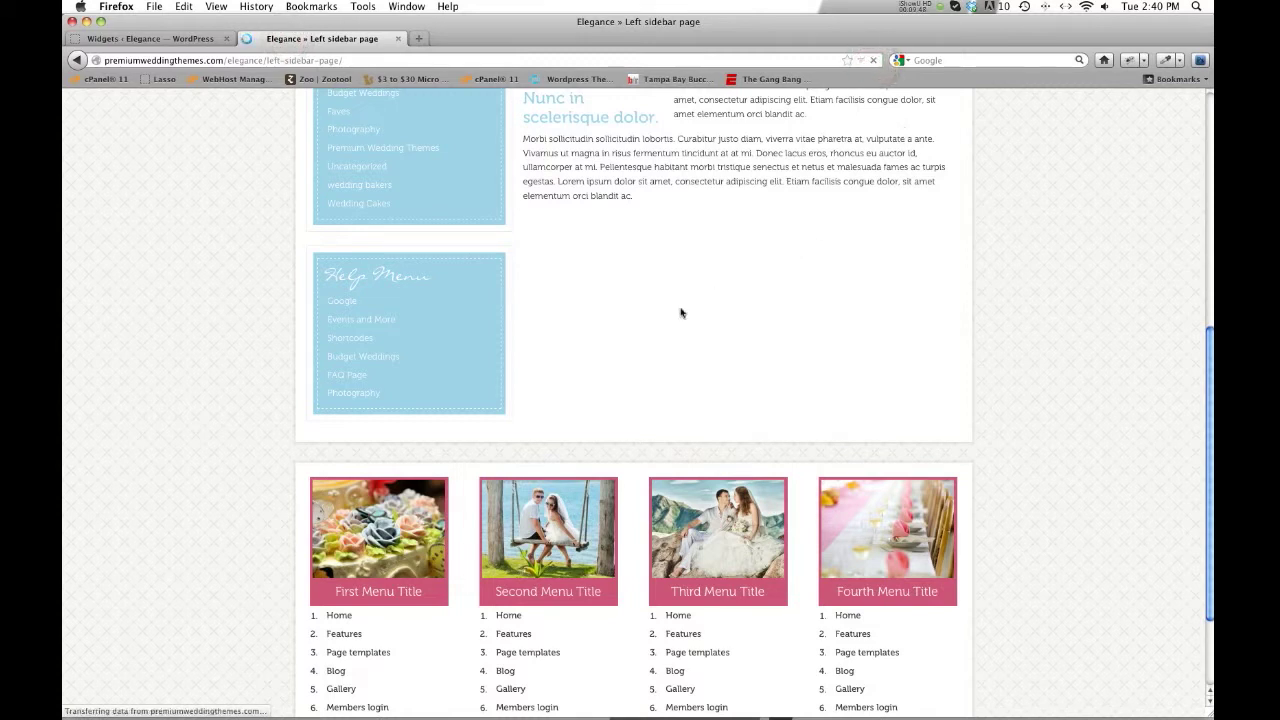
scroll(662, 318, "up", 3)
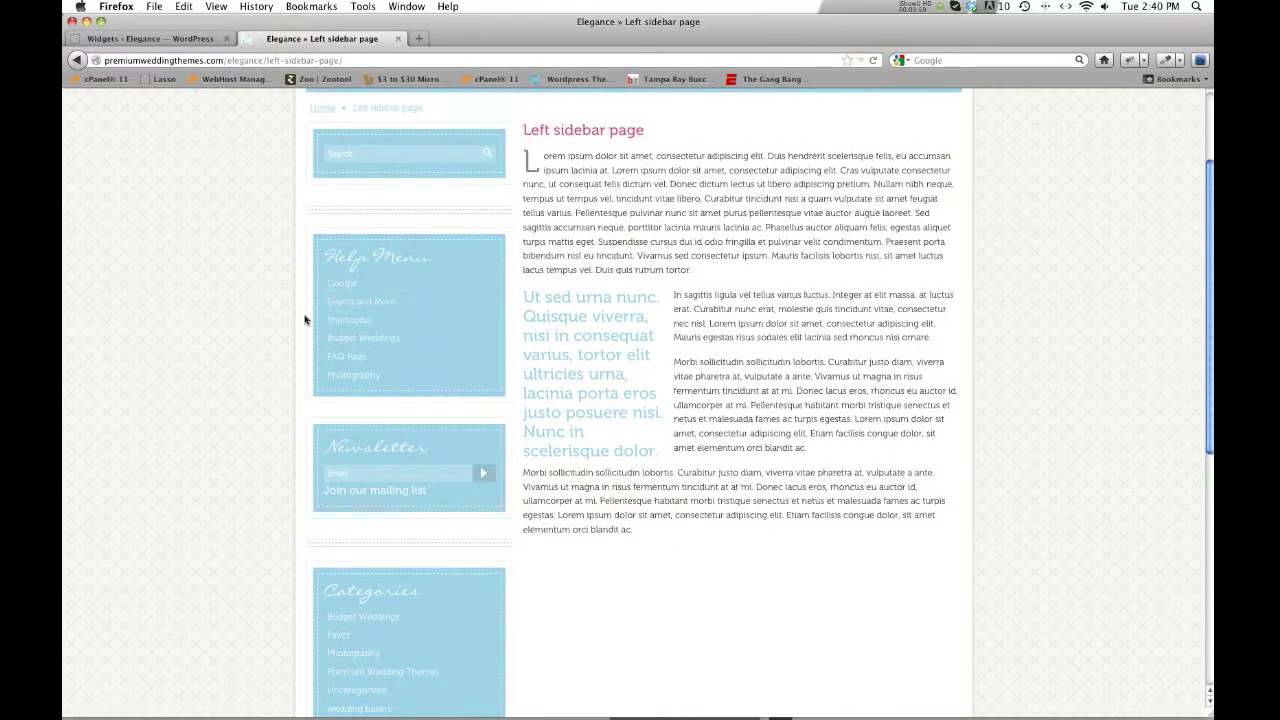
left_click(186, 39)
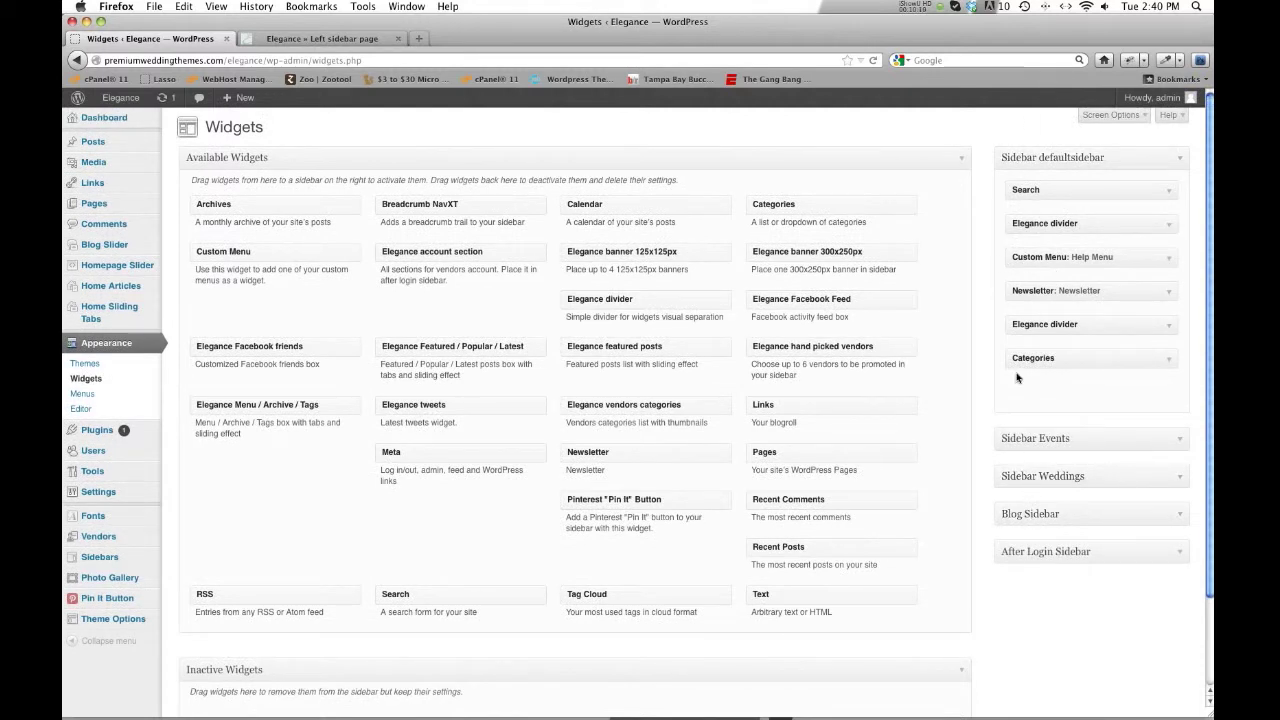
left_click(273, 41)
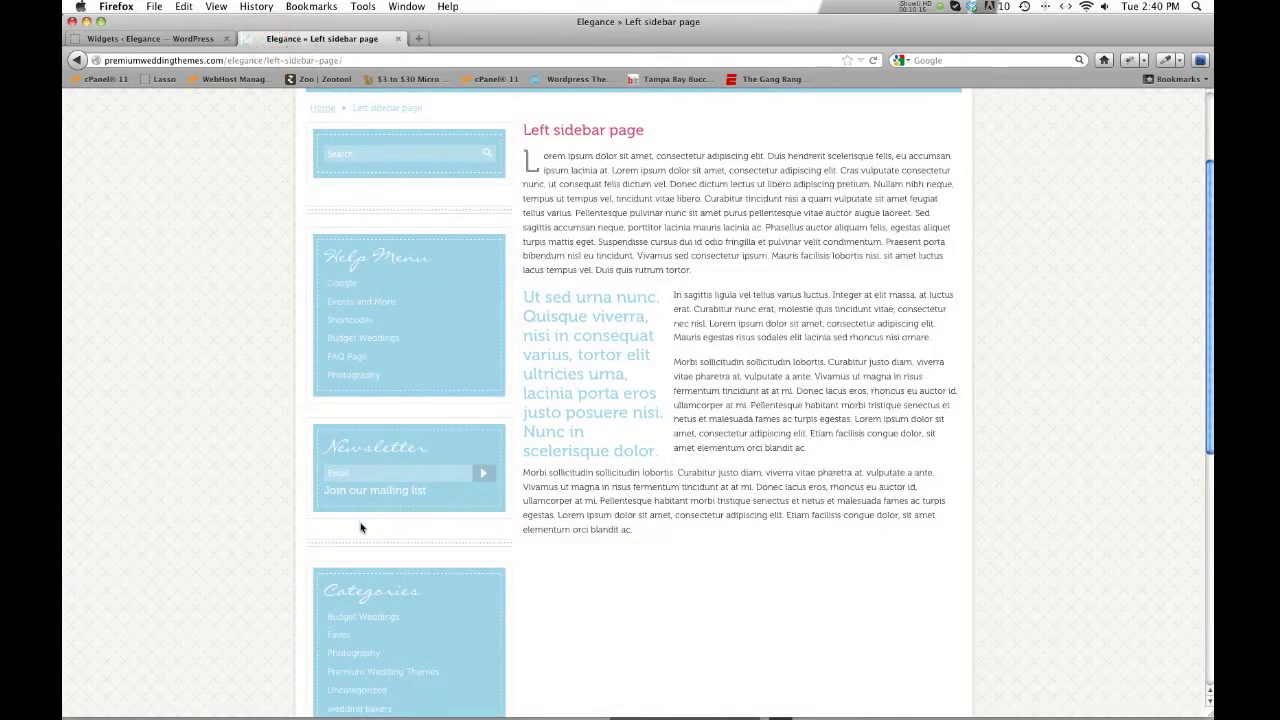
left_click(159, 41)
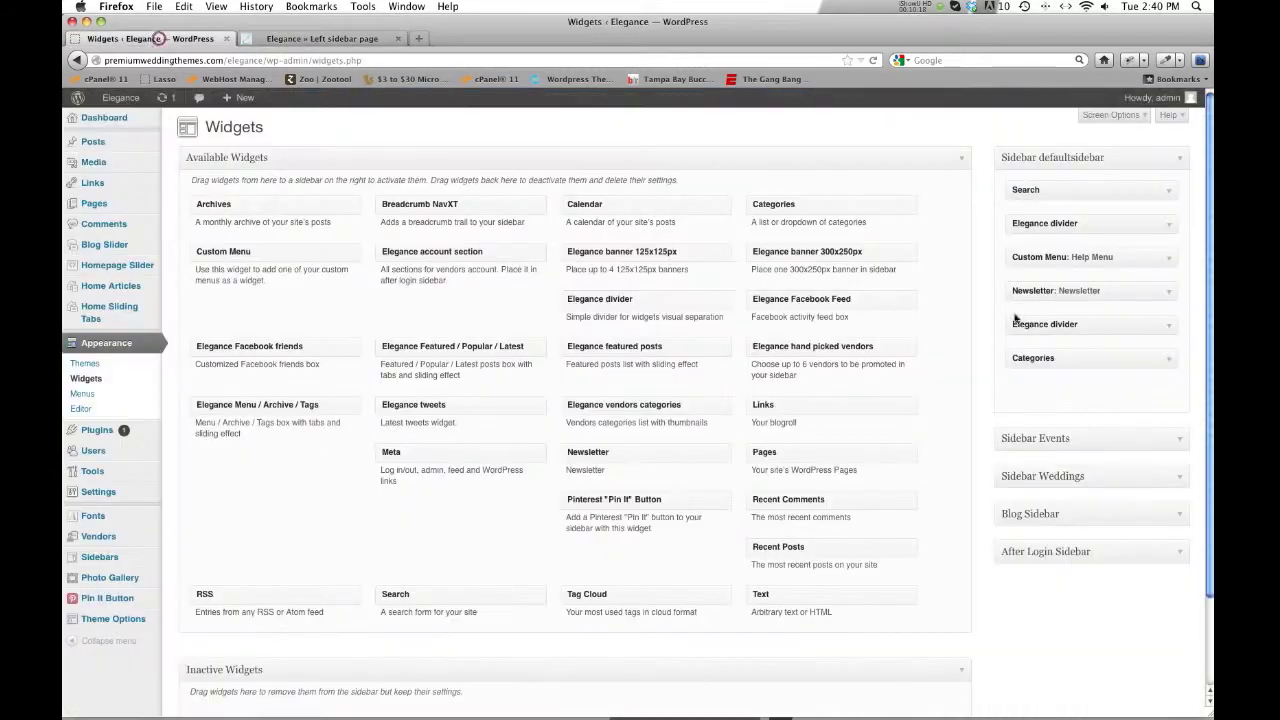